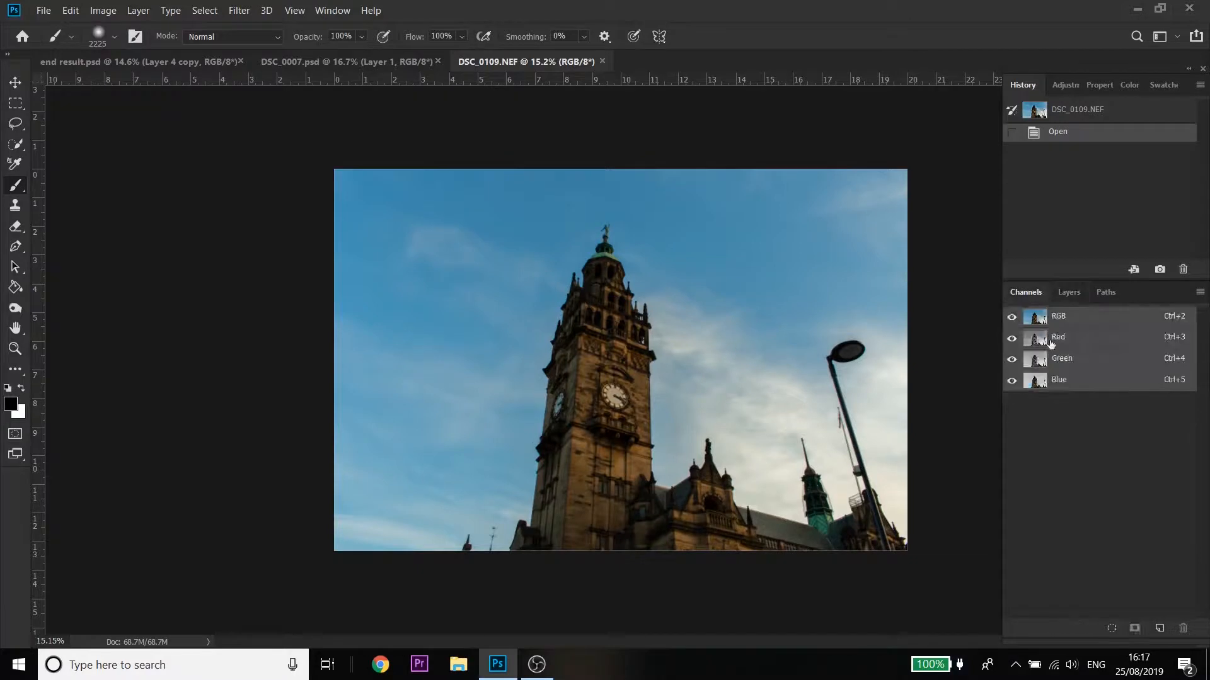
Step: Isolate the Blue channel, duplicate it, and leave only the Blue copy channel visible
click(1012, 359)
click(1012, 337)
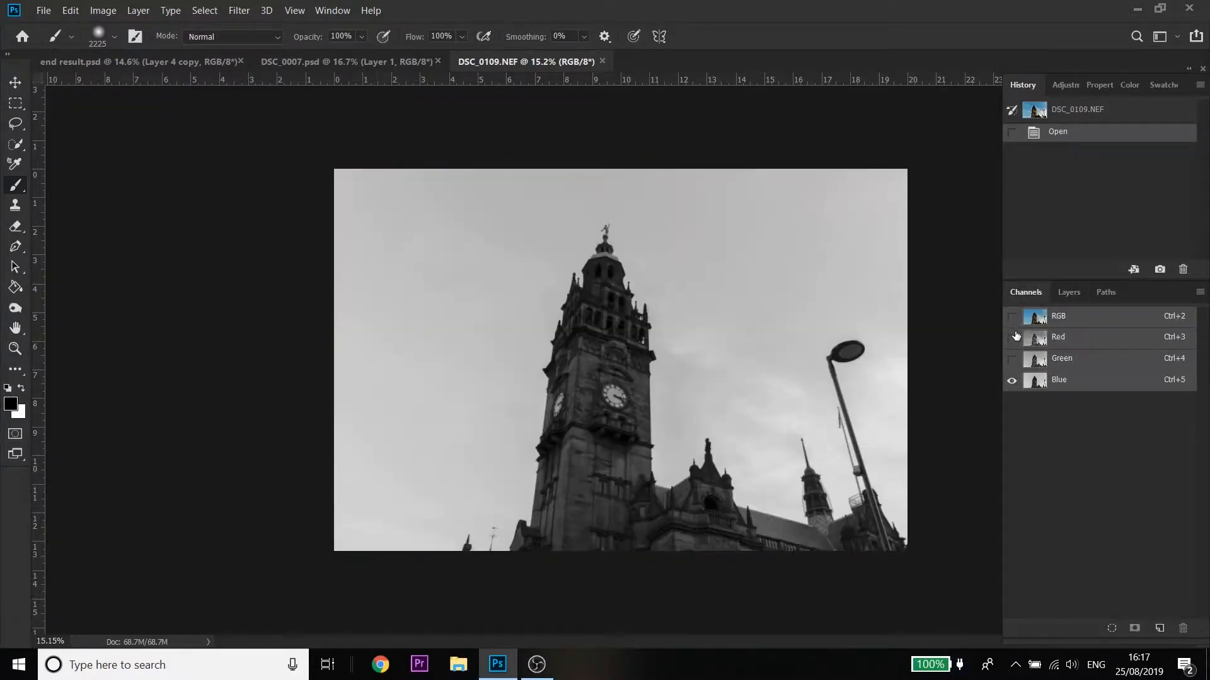
click(1056, 381)
right_click(1068, 383)
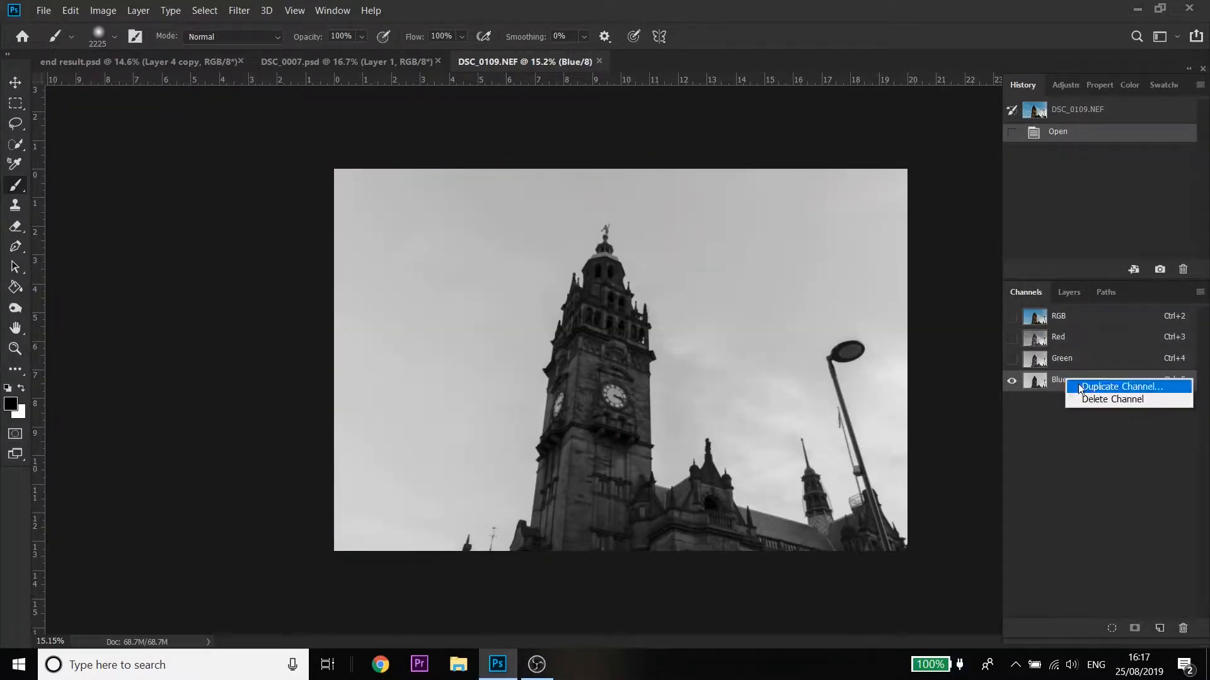
click(1115, 387)
click(733, 179)
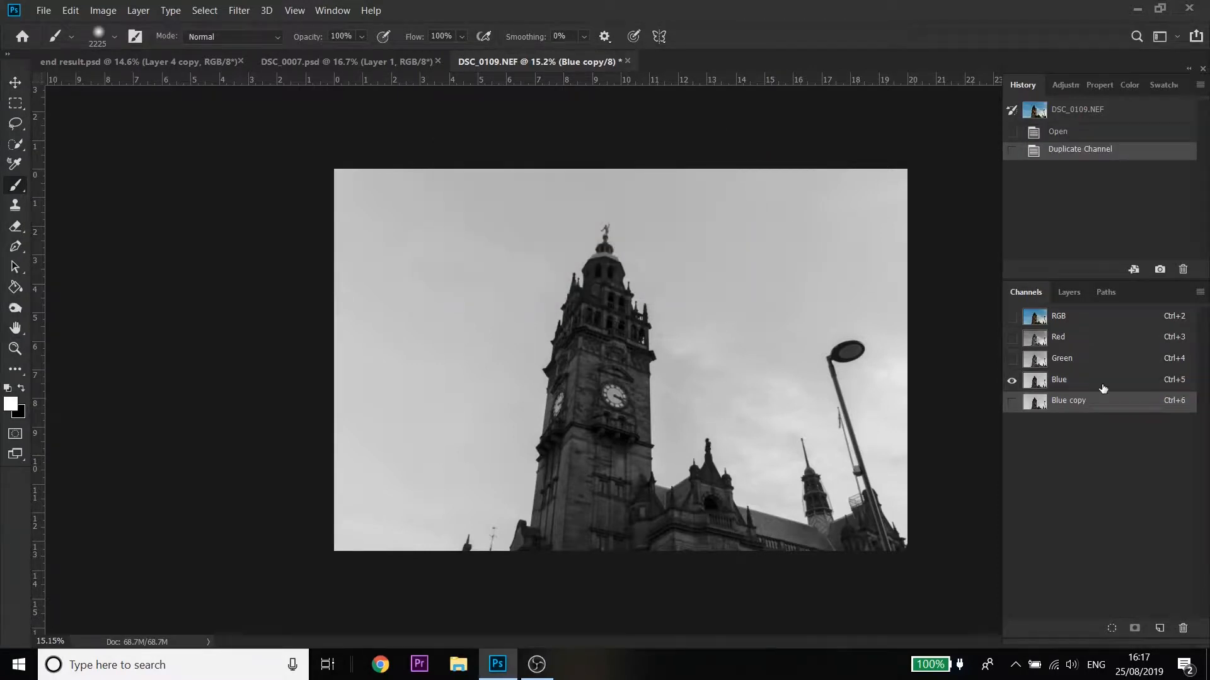
click(1012, 400)
click(1012, 382)
Step: Apply a steep Curves adjustment to the Blue copy channel, with a point at input 149, output 71, turning the buildings black against a light sky
click(96, 11)
mouse_move(116, 50)
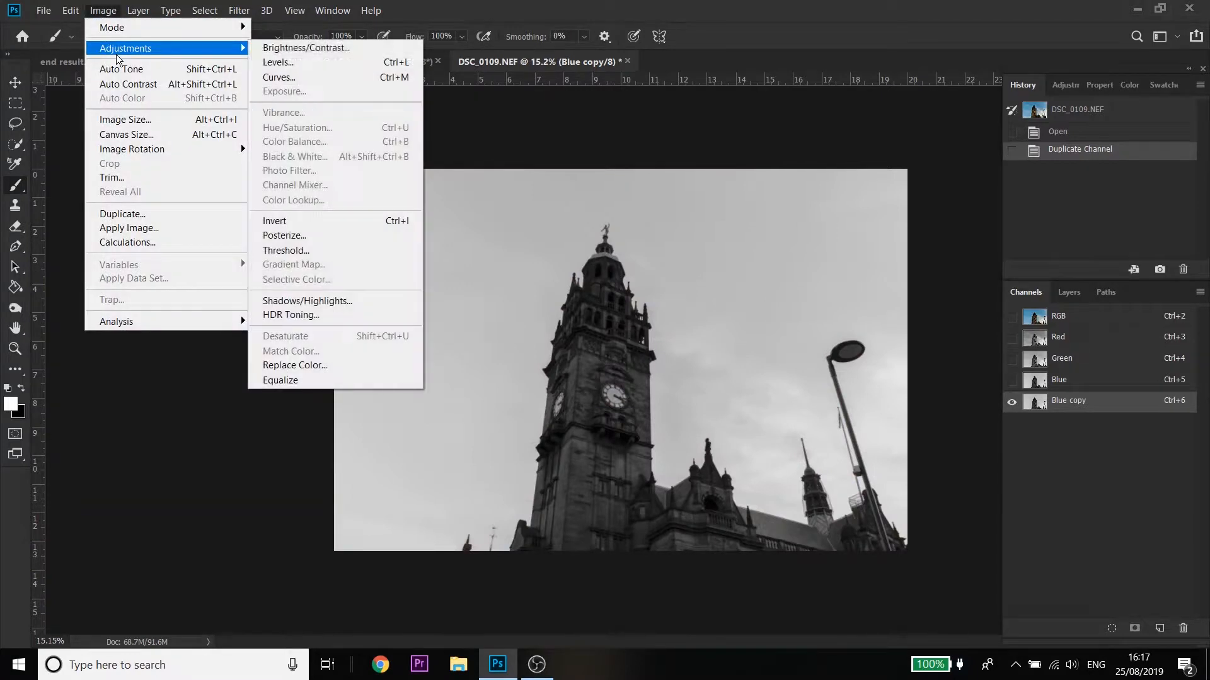
click(287, 77)
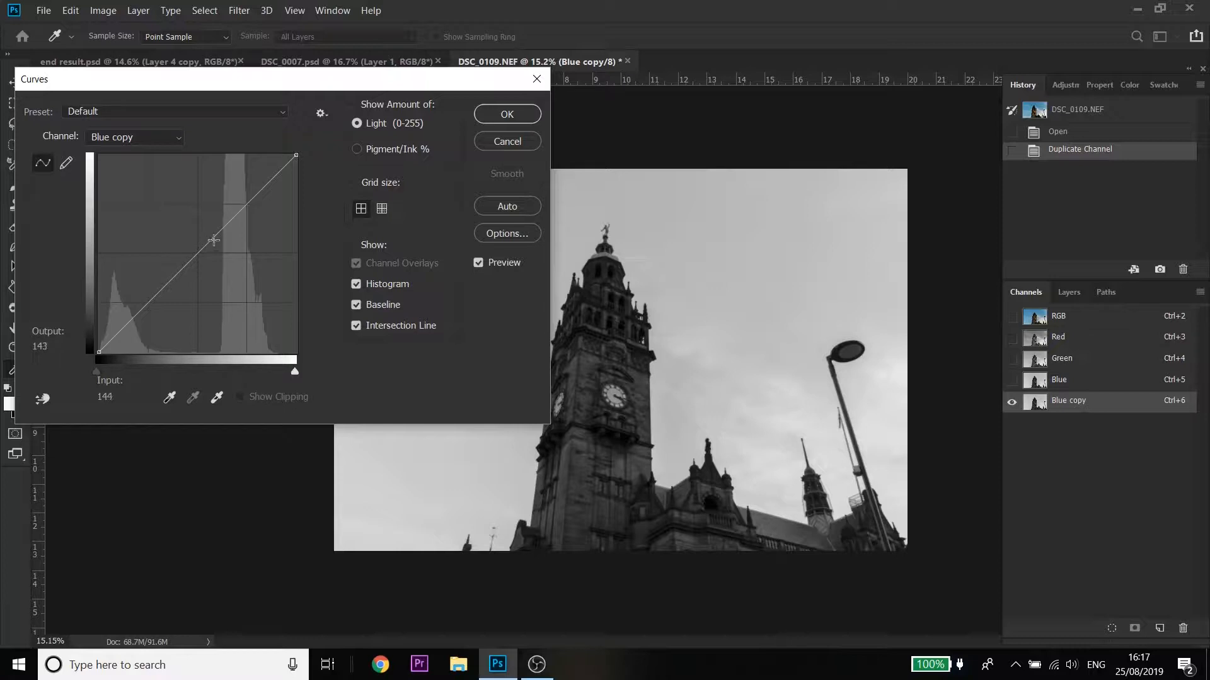
drag(208, 242, 214, 298)
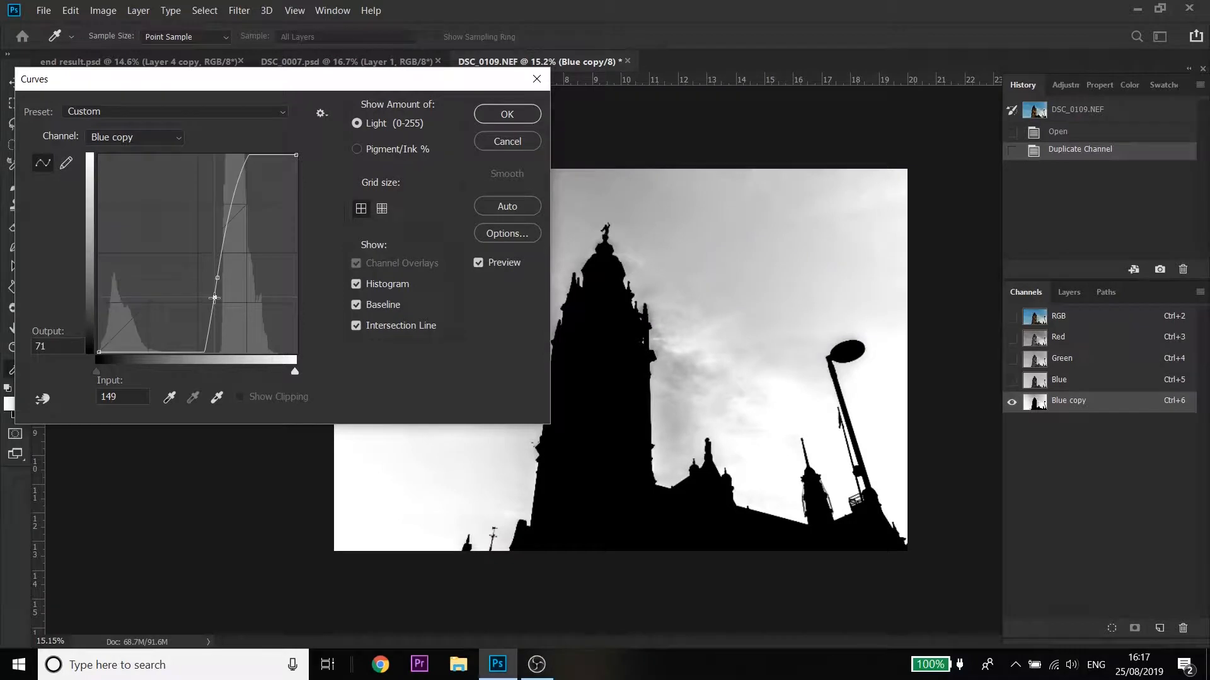
click(497, 119)
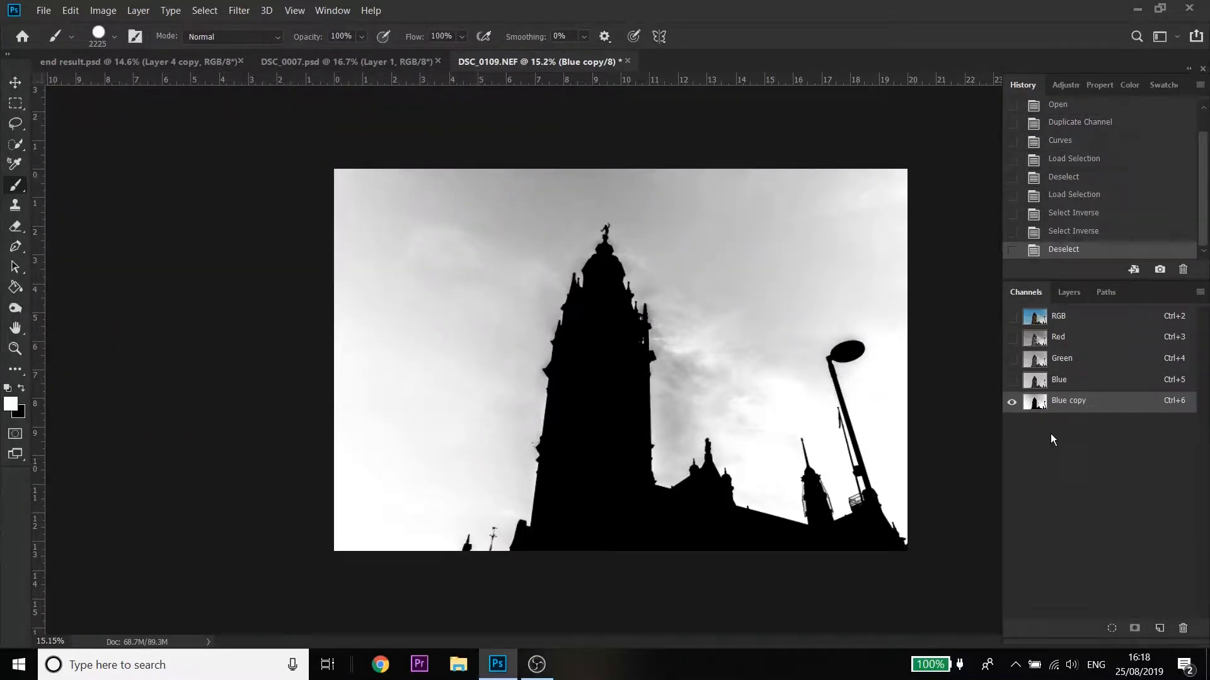
Step: Load the Blue copy channel as a selection and paint the sky white with the 2225 px Hard Round brush
ctrl+click(1039, 407)
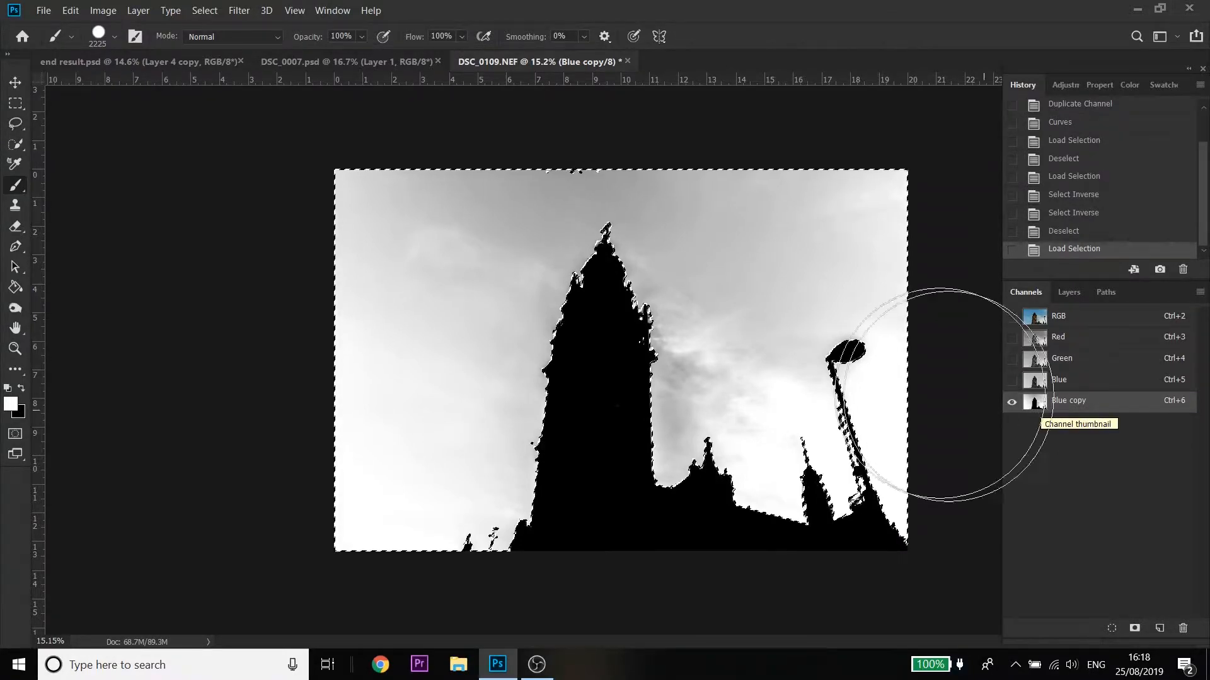
click(114, 35)
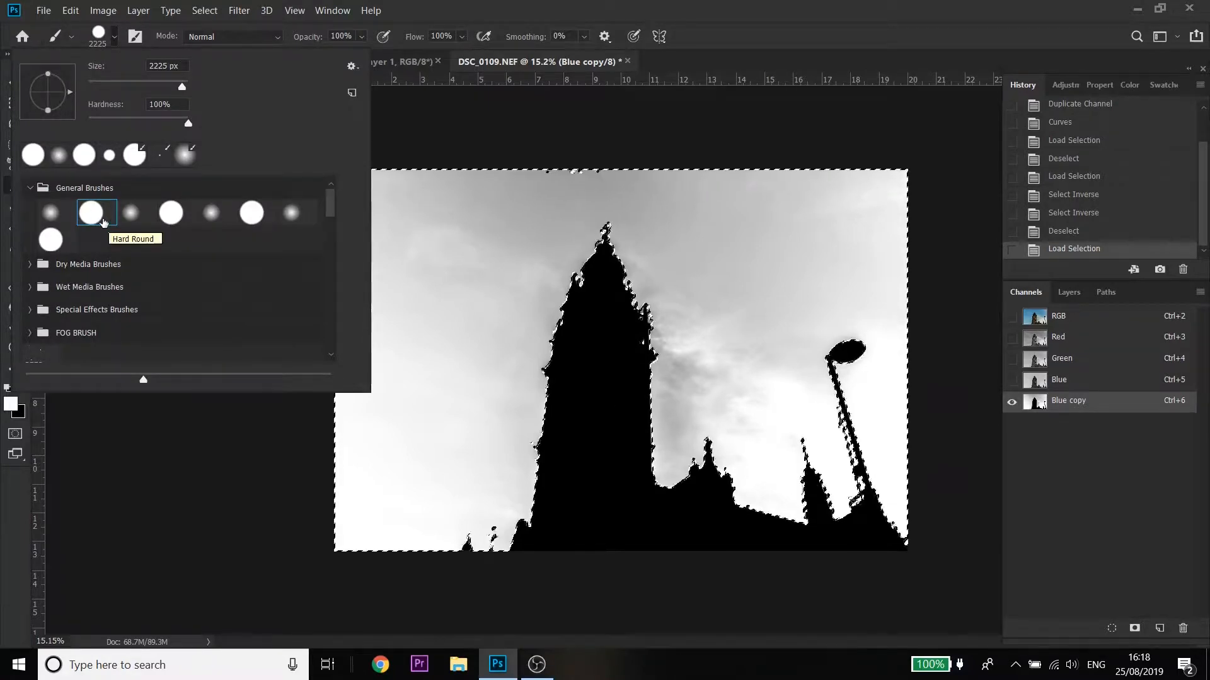
double_click(98, 215)
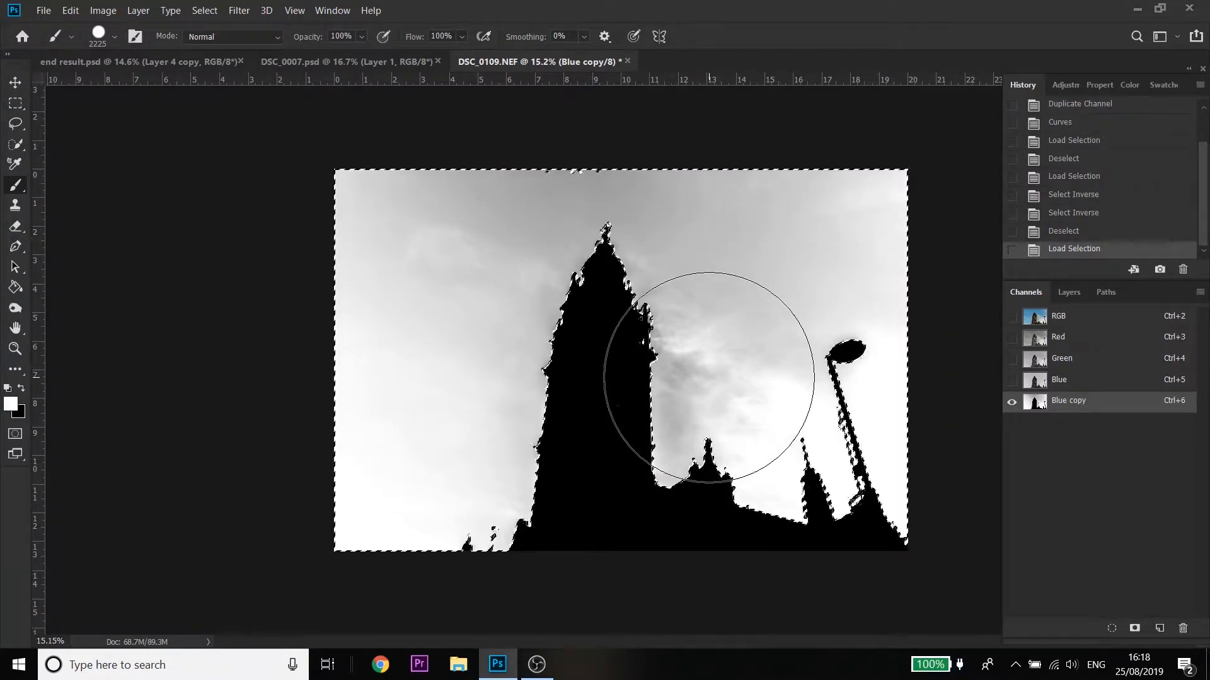
mouse_move(717, 284)
mouse_down()
mouse_move(248, 238)
mouse_move(891, 252)
mouse_move(521, 414)
mouse_move(545, 461)
mouse_move(567, 448)
mouse_move(541, 427)
mouse_up()
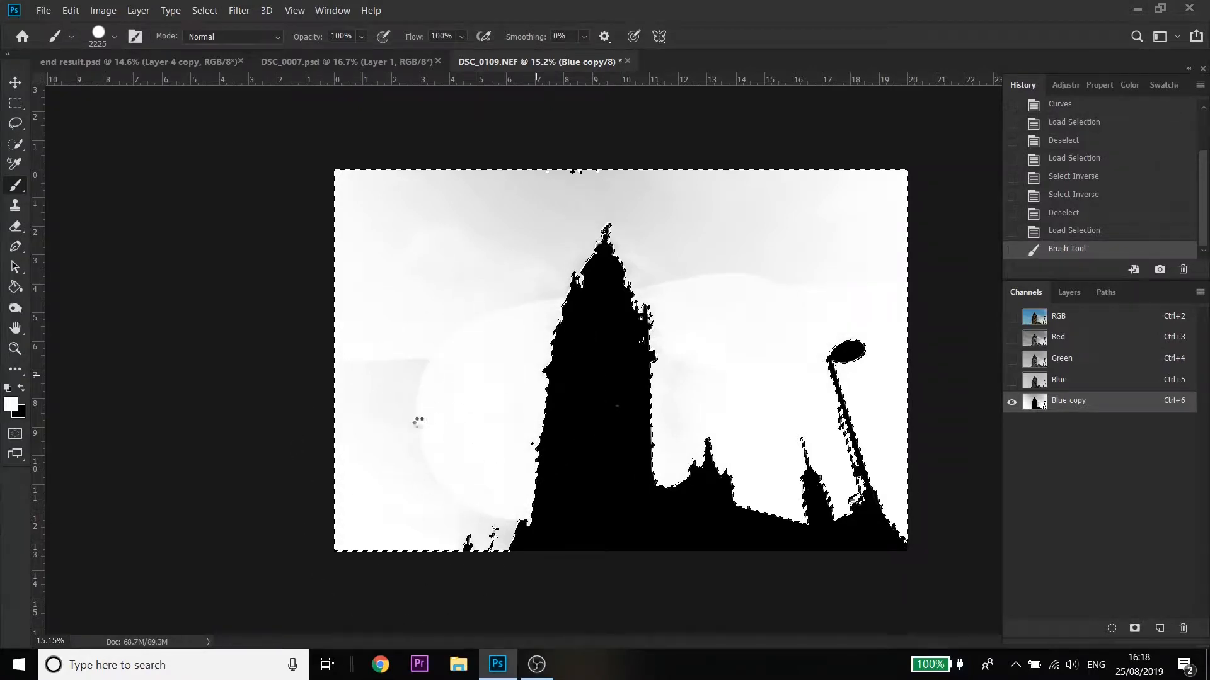
click(432, 419)
mouse_move(443, 414)
mouse_down()
mouse_move(454, 332)
mouse_move(471, 315)
mouse_up()
mouse_move(851, 261)
mouse_down()
mouse_move(452, 238)
mouse_move(788, 224)
mouse_move(359, 216)
mouse_move(604, 334)
mouse_up()
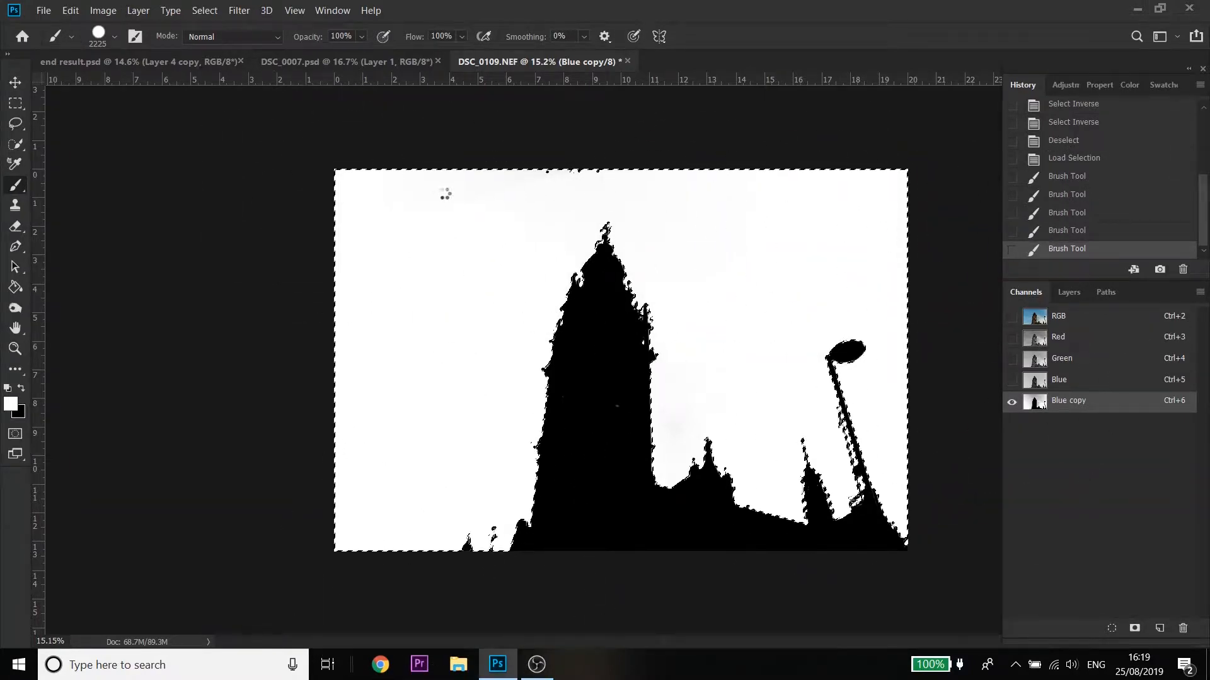
Step: Purge the document's stored history states
click(43, 10)
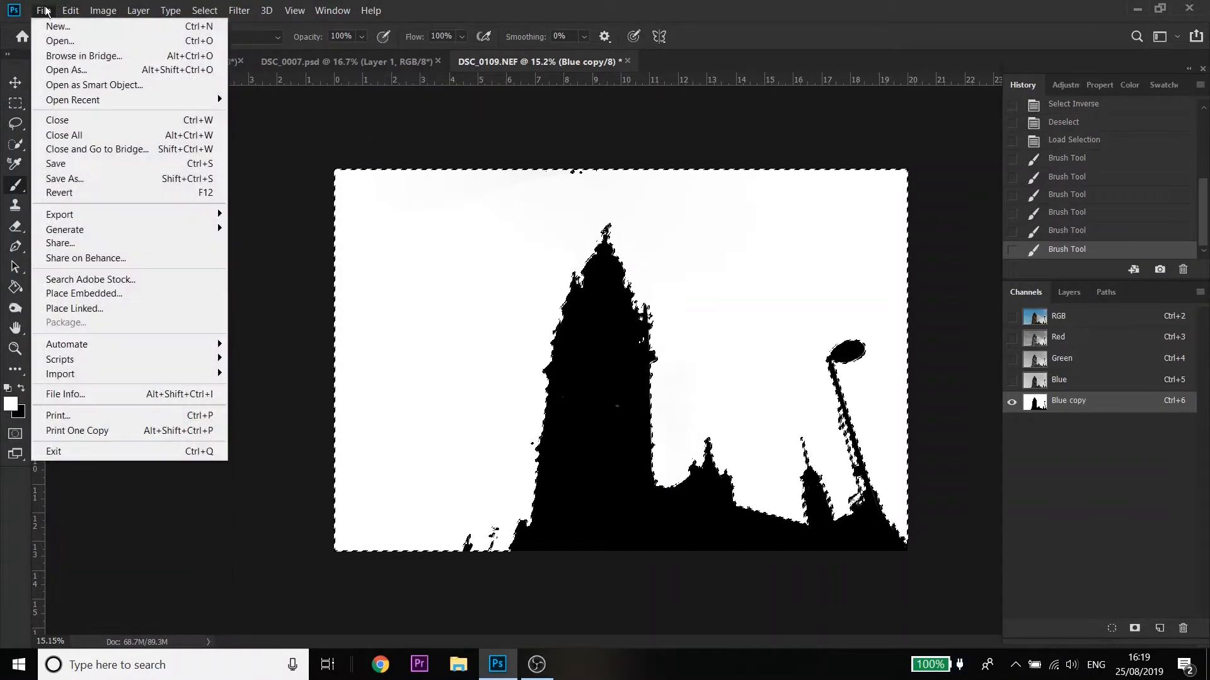
mouse_move(142, 365)
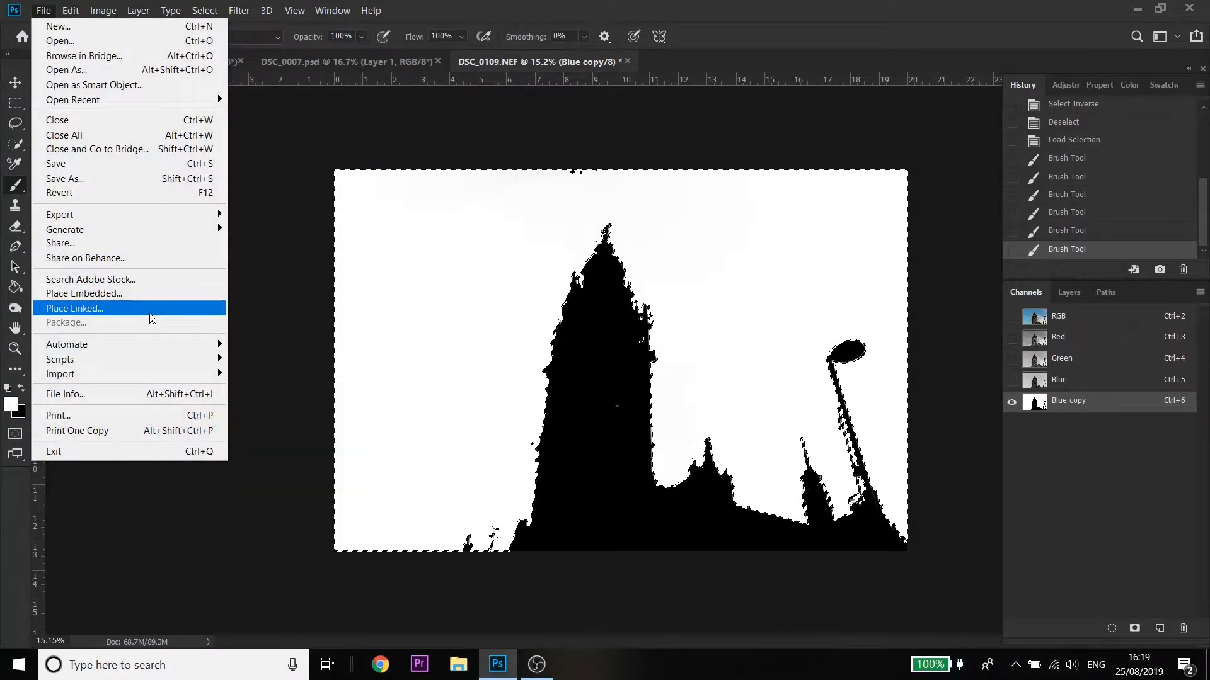
mouse_move(70, 10)
mouse_move(213, 454)
click(277, 482)
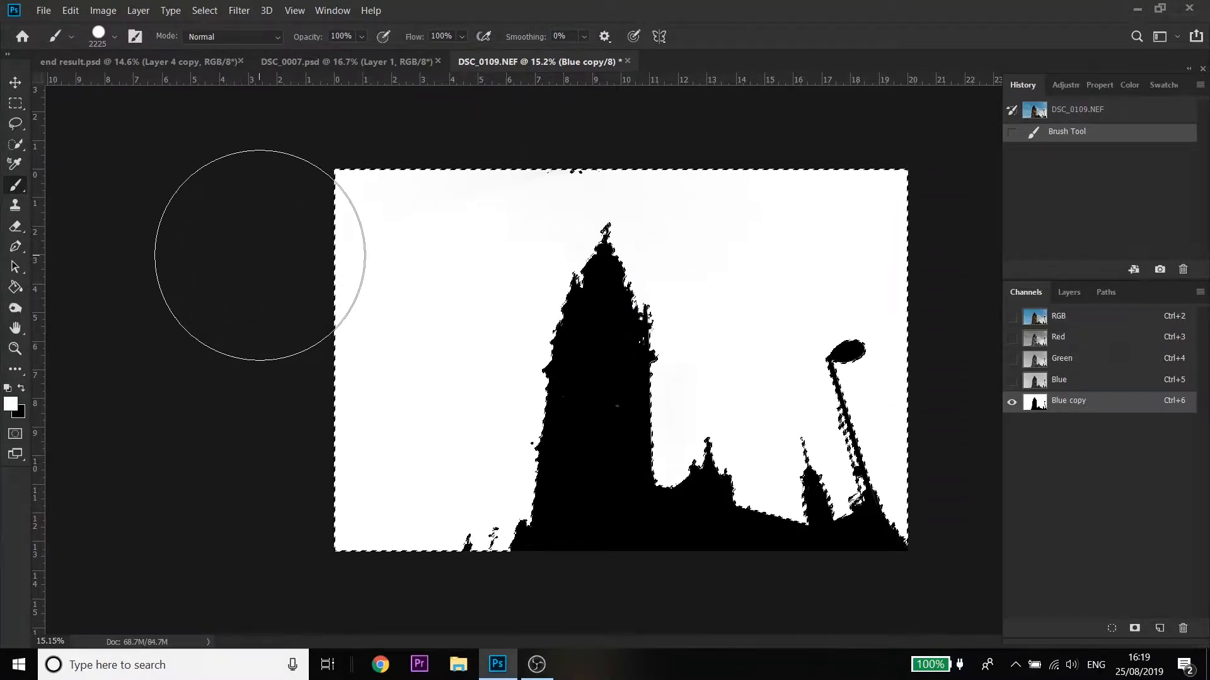
Step: Unlock the Background layer, try adding a layer mask from the sky selection, and undo that mask
click(1067, 294)
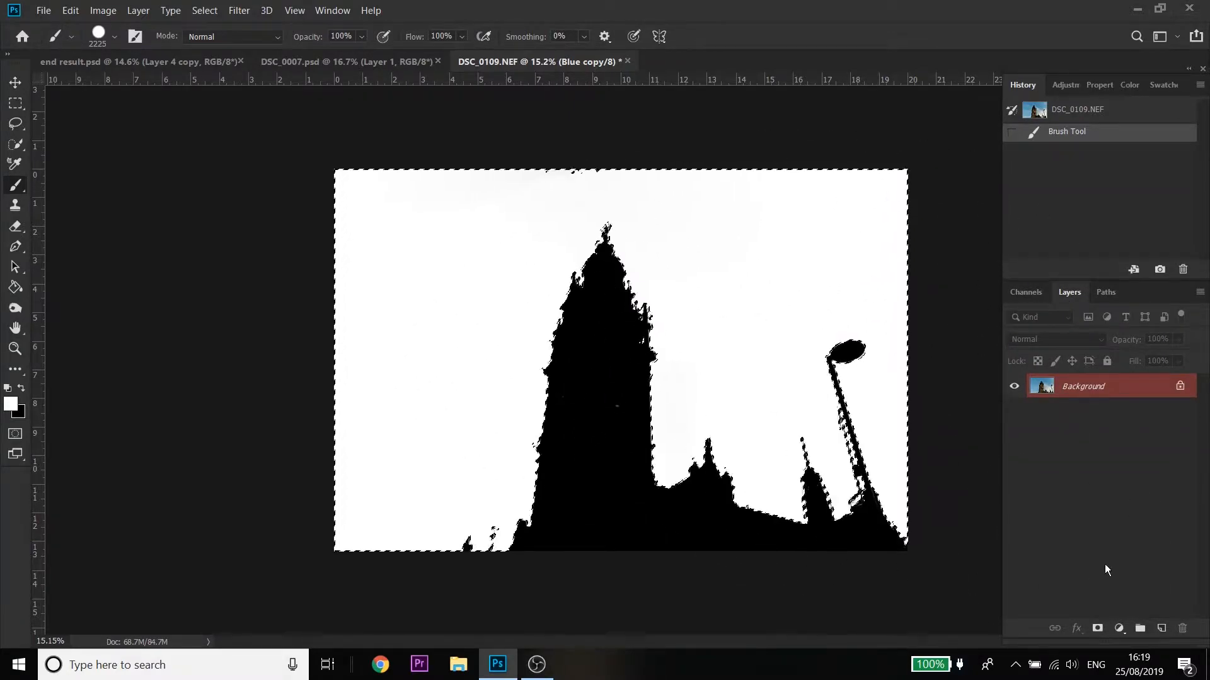
click(1180, 386)
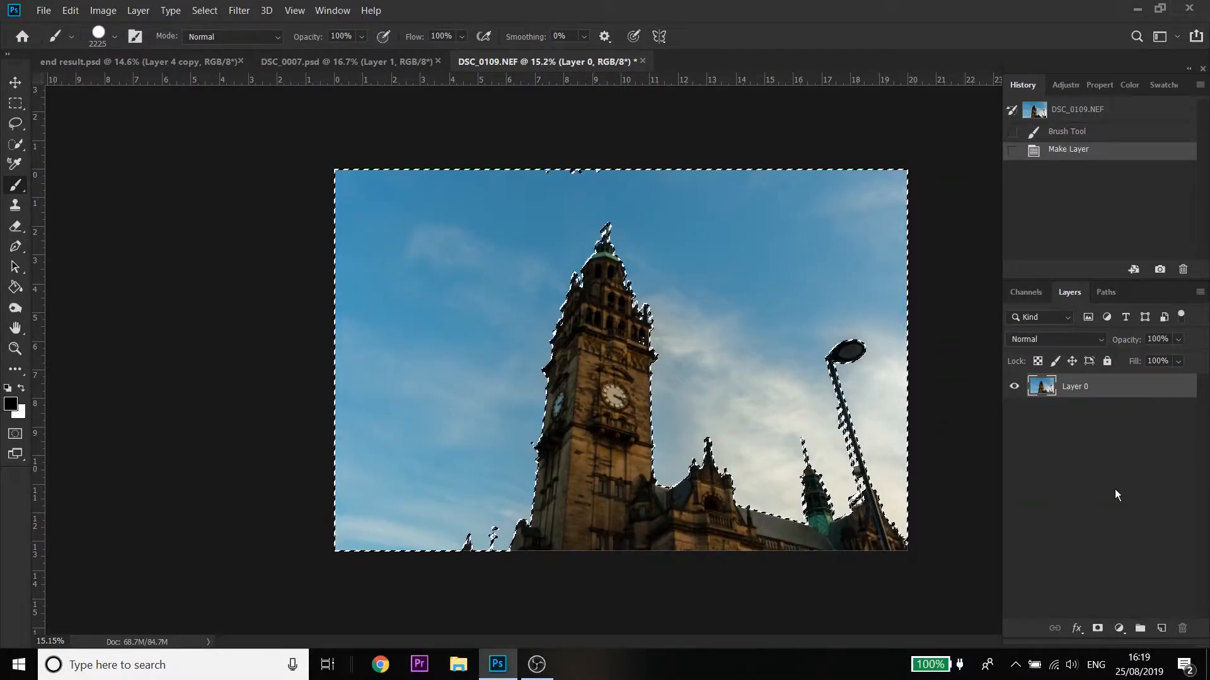
click(1100, 629)
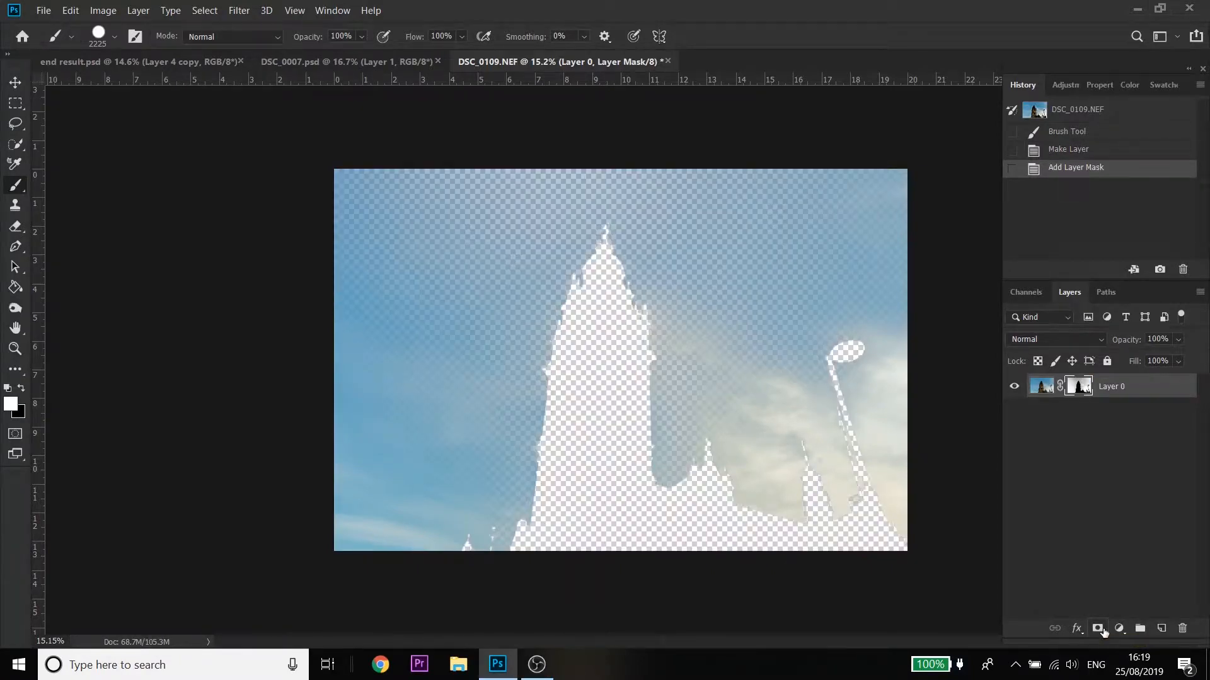
key(ctrl+z)
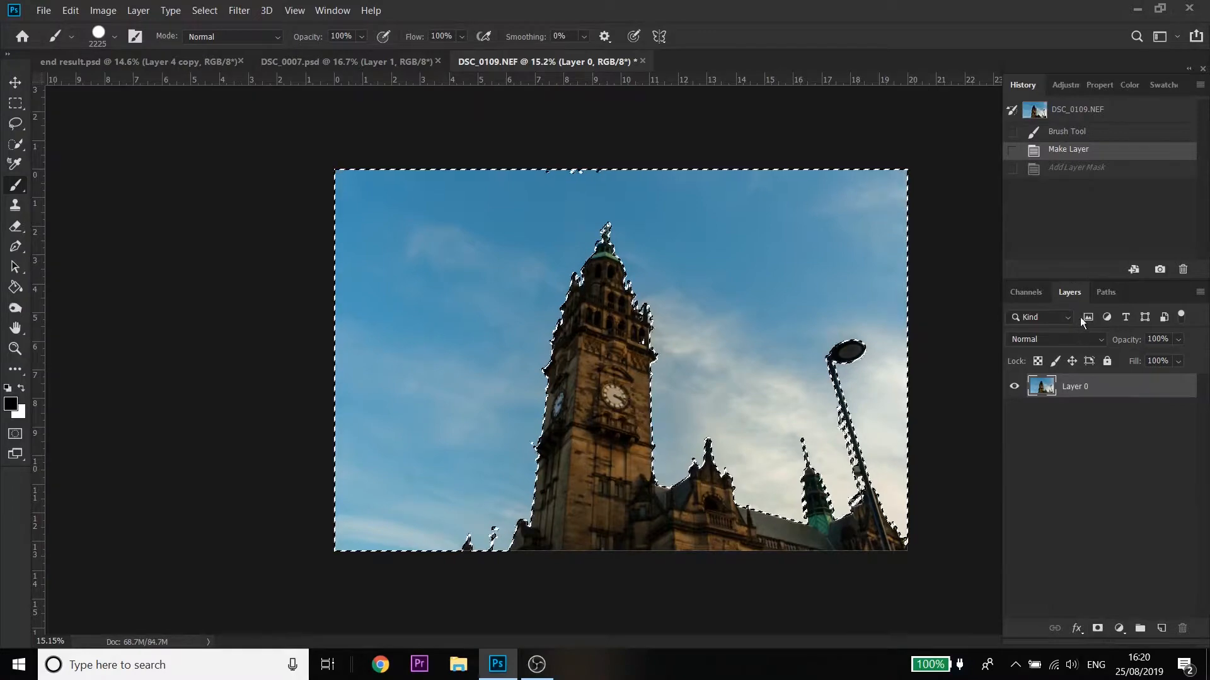
Step: With only the Blue copy channel shown, invert the selection and add it to Layer 0 as a layer mask
click(1025, 292)
click(1012, 401)
click(1011, 379)
click(1011, 358)
click(1012, 337)
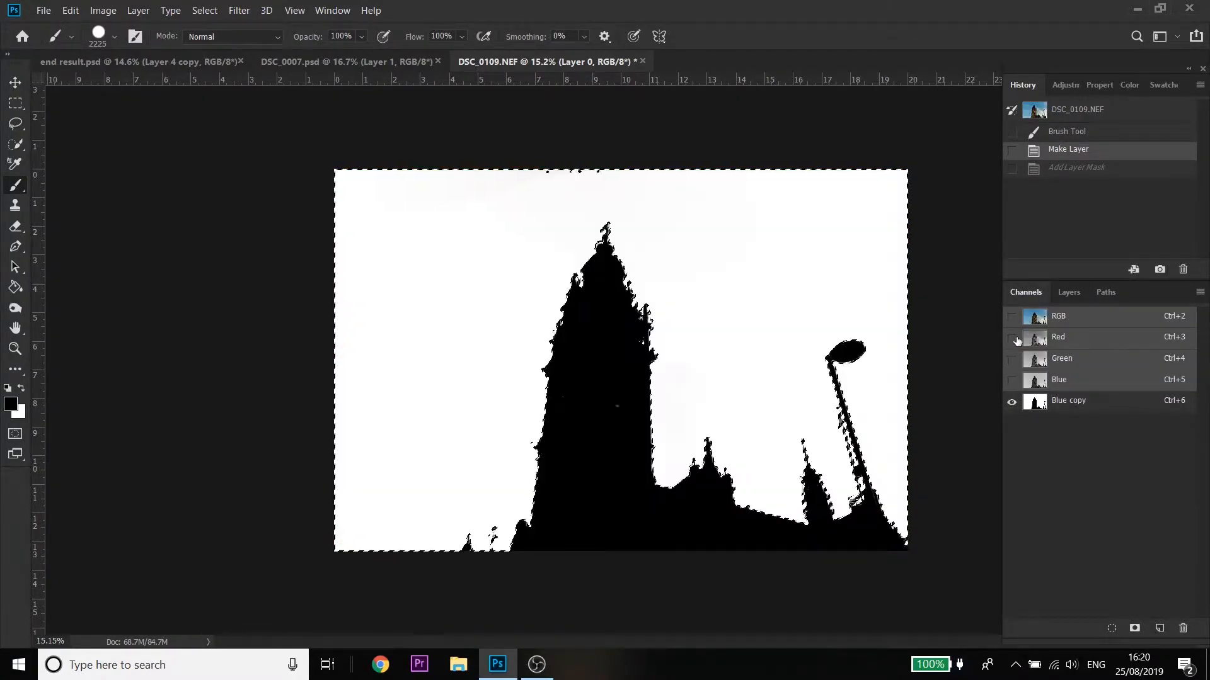
click(1099, 409)
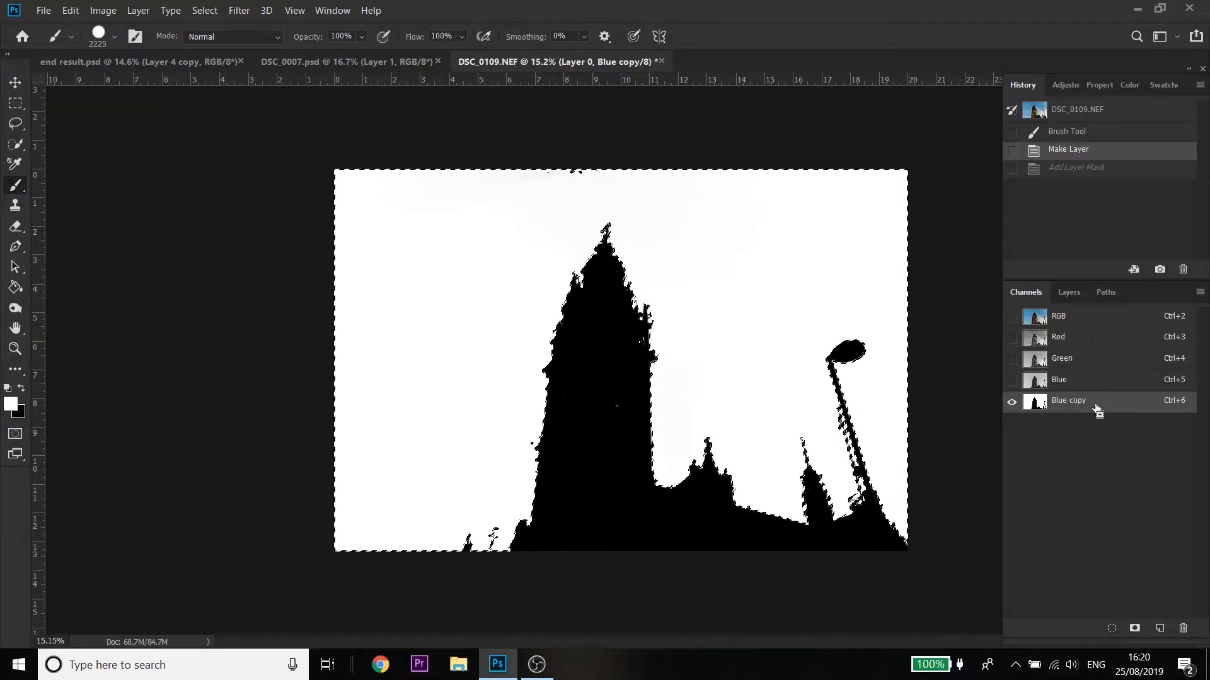
key(ctrl+shift+i)
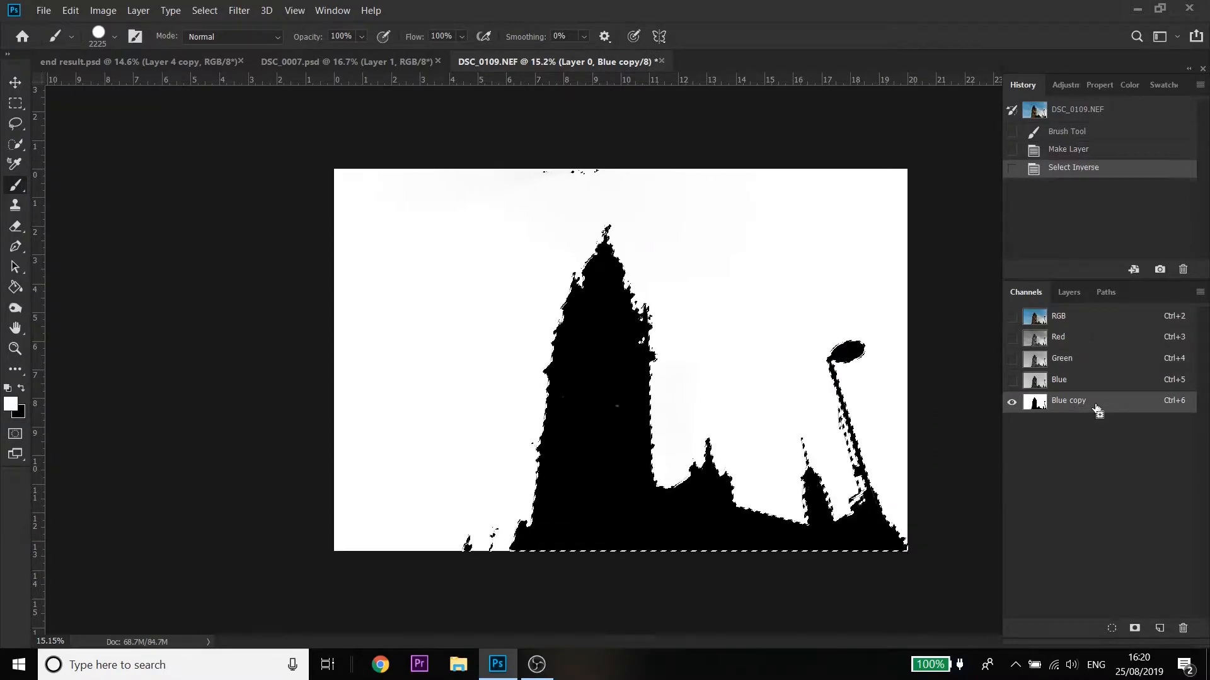
click(1064, 295)
click(1097, 629)
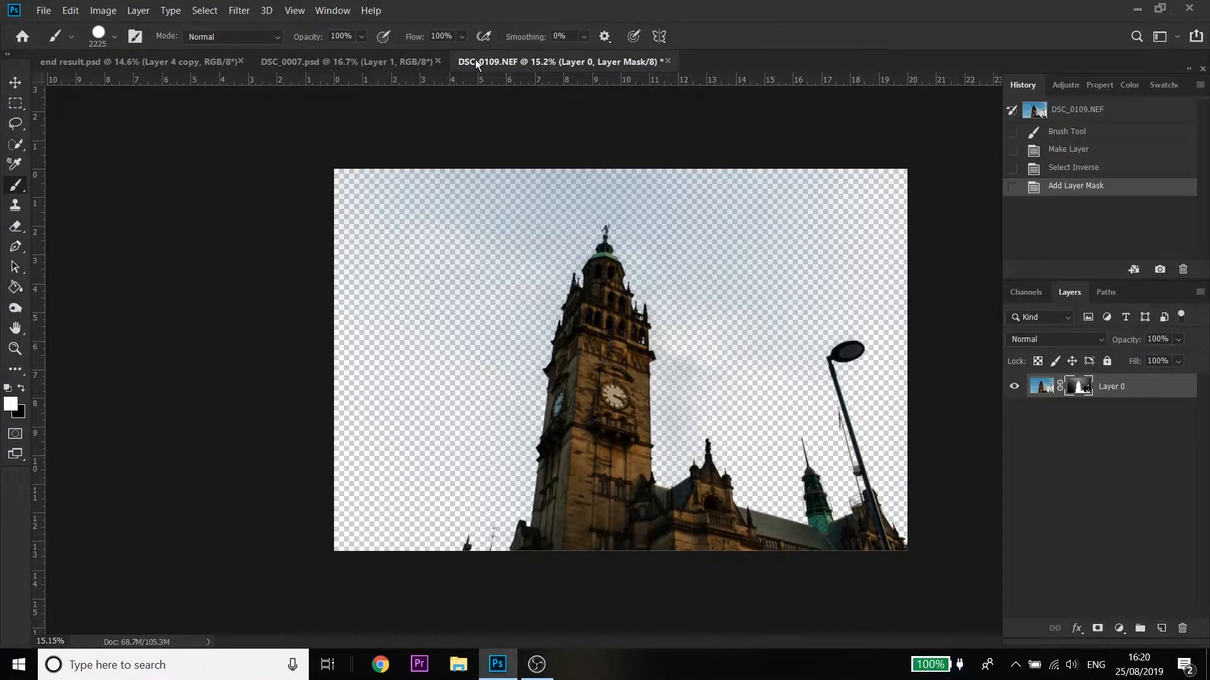
Step: Copy the sunset sky layer from DSC_0007.psd into the DSC_0109.NEF document with the Move tool
click(384, 60)
click(497, 61)
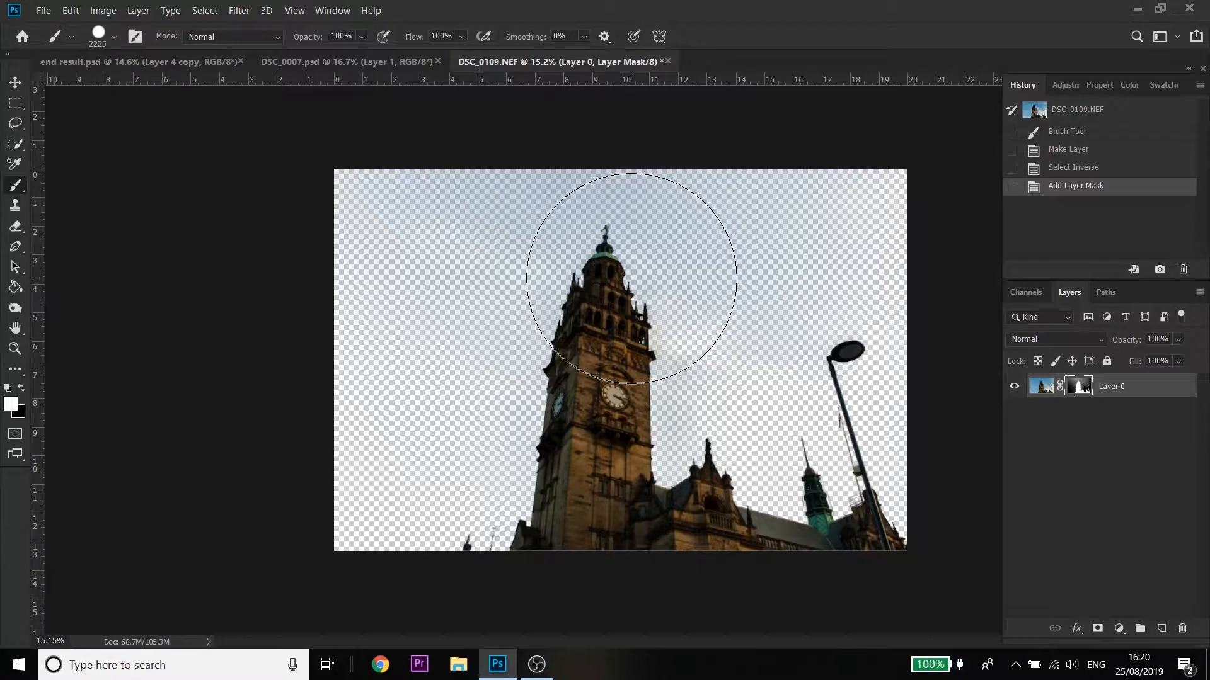
click(352, 62)
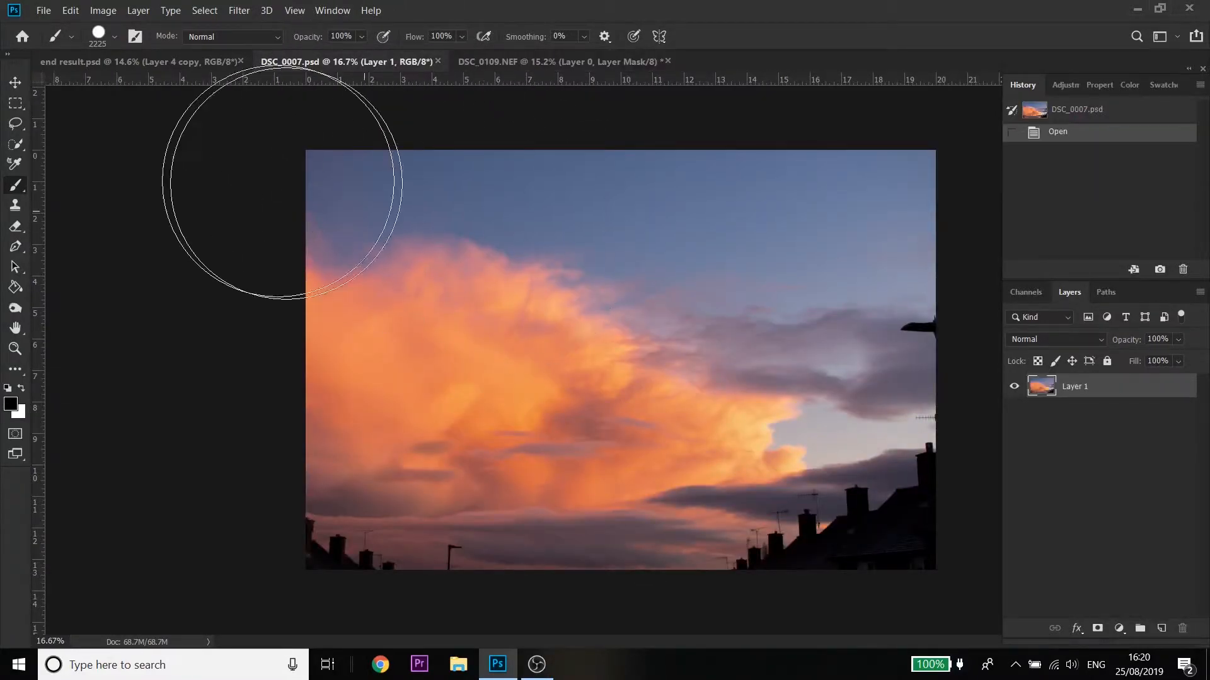
click(15, 82)
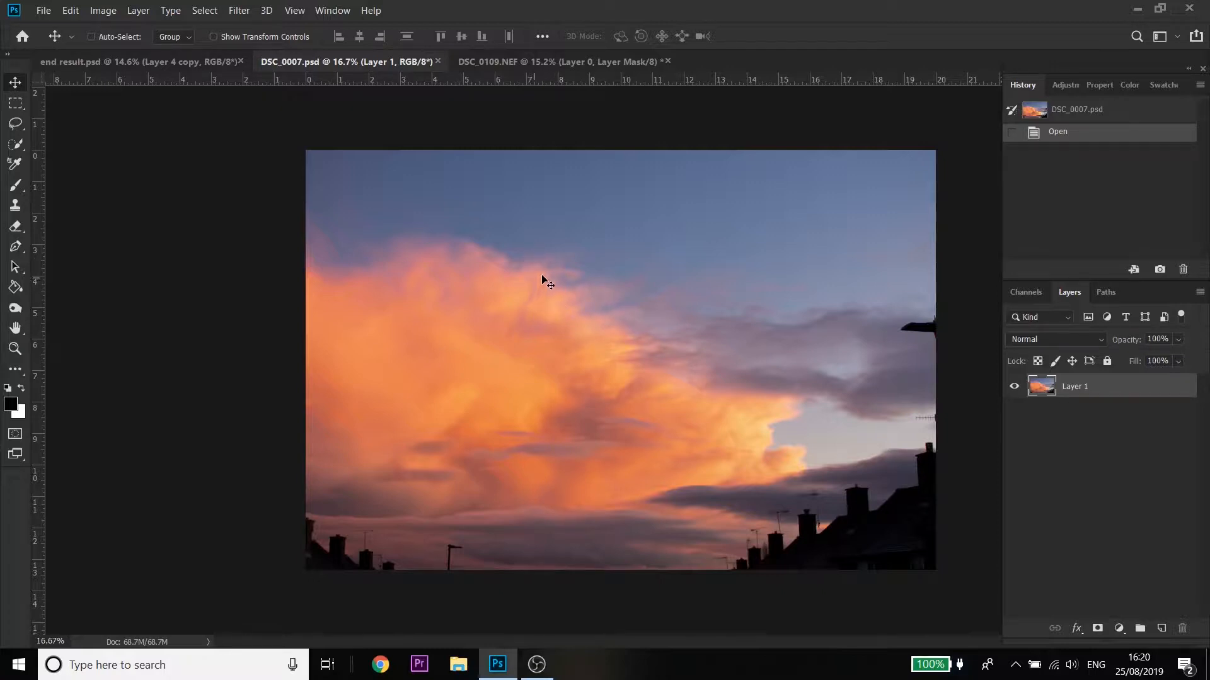
click(492, 63)
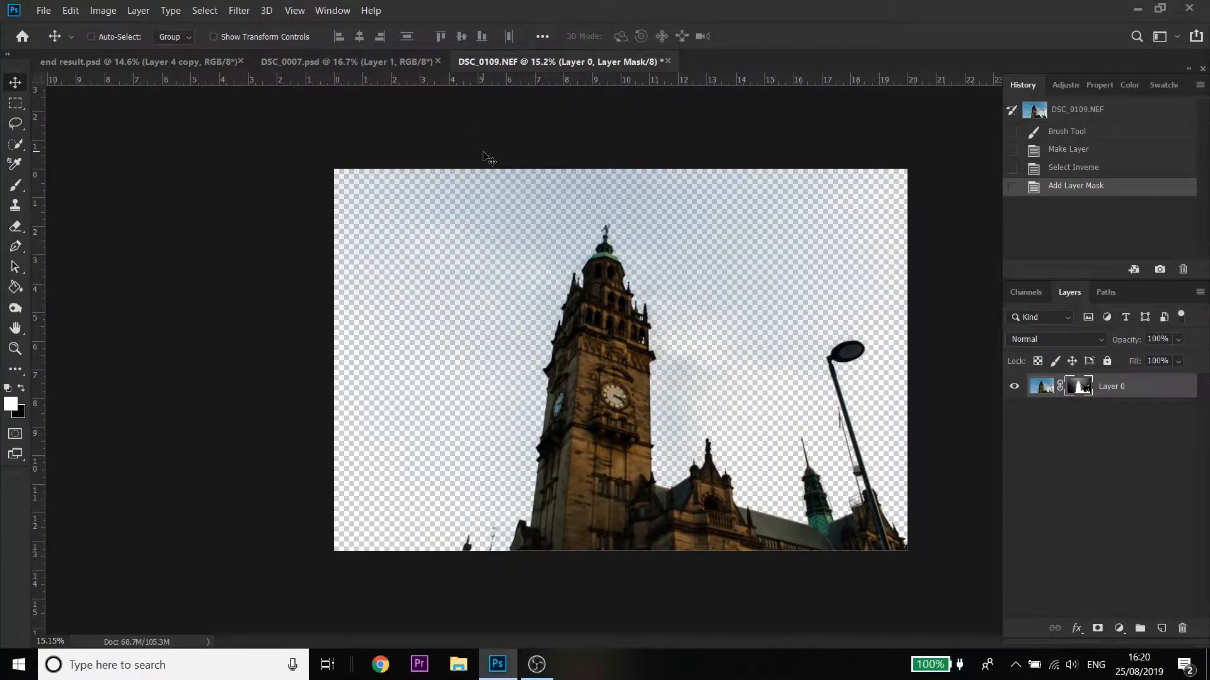
click(357, 61)
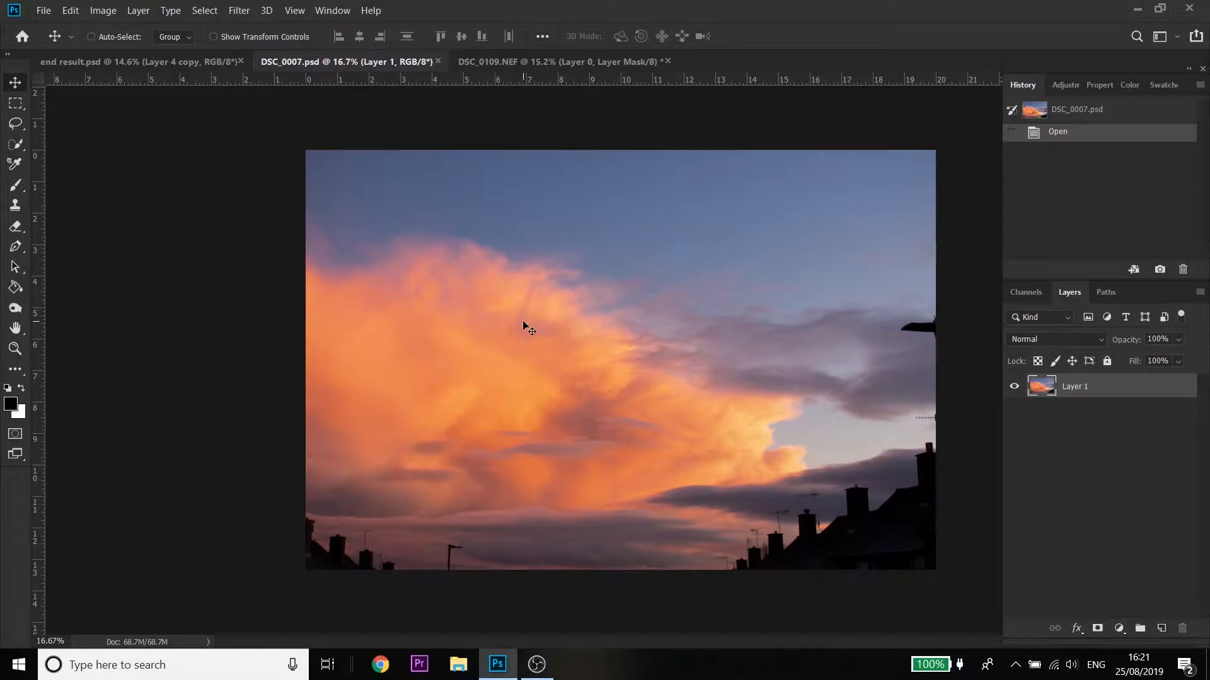
drag(492, 330, 546, 279)
drag(559, 330, 560, 331)
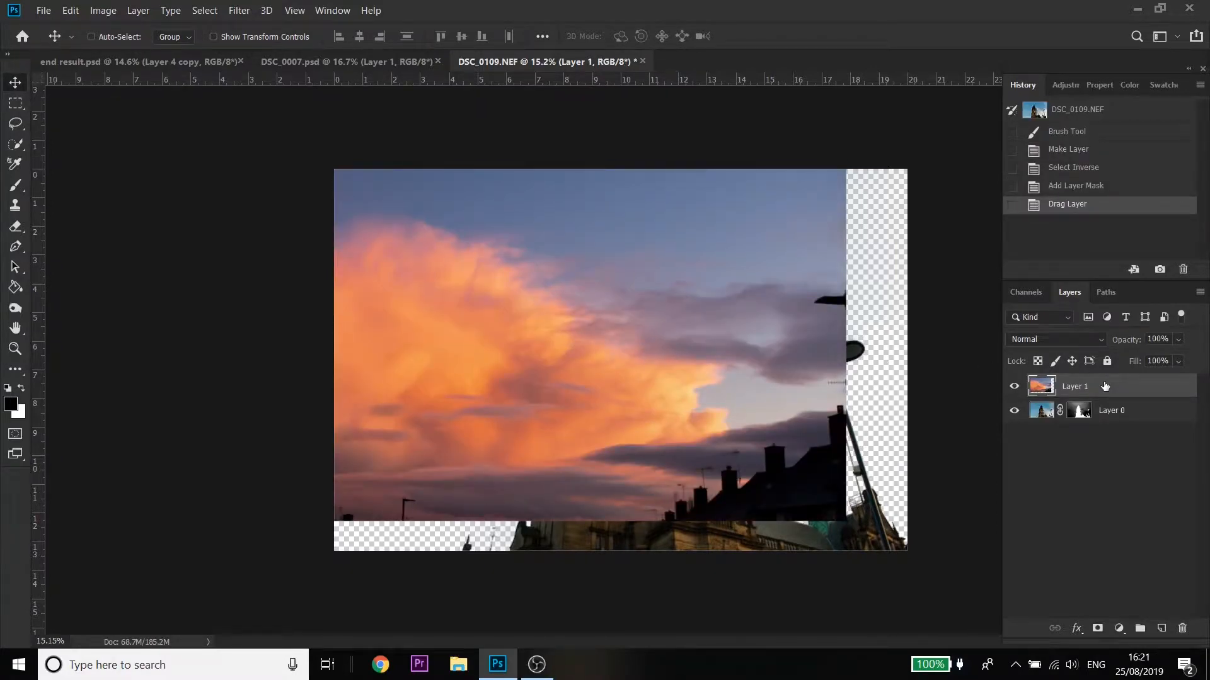
Step: Place the sky layer beneath the masked tower layer and shift it down, spanning the full canvas width
drag(1092, 392, 1090, 435)
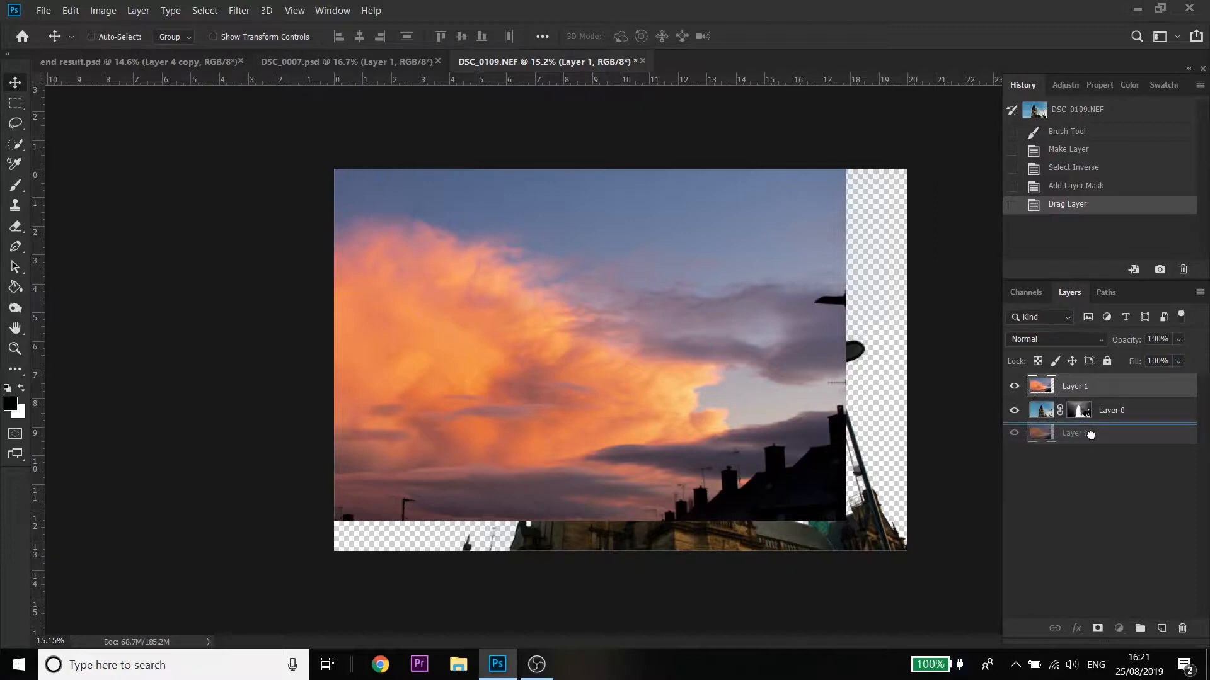
drag(1090, 435, 1091, 436)
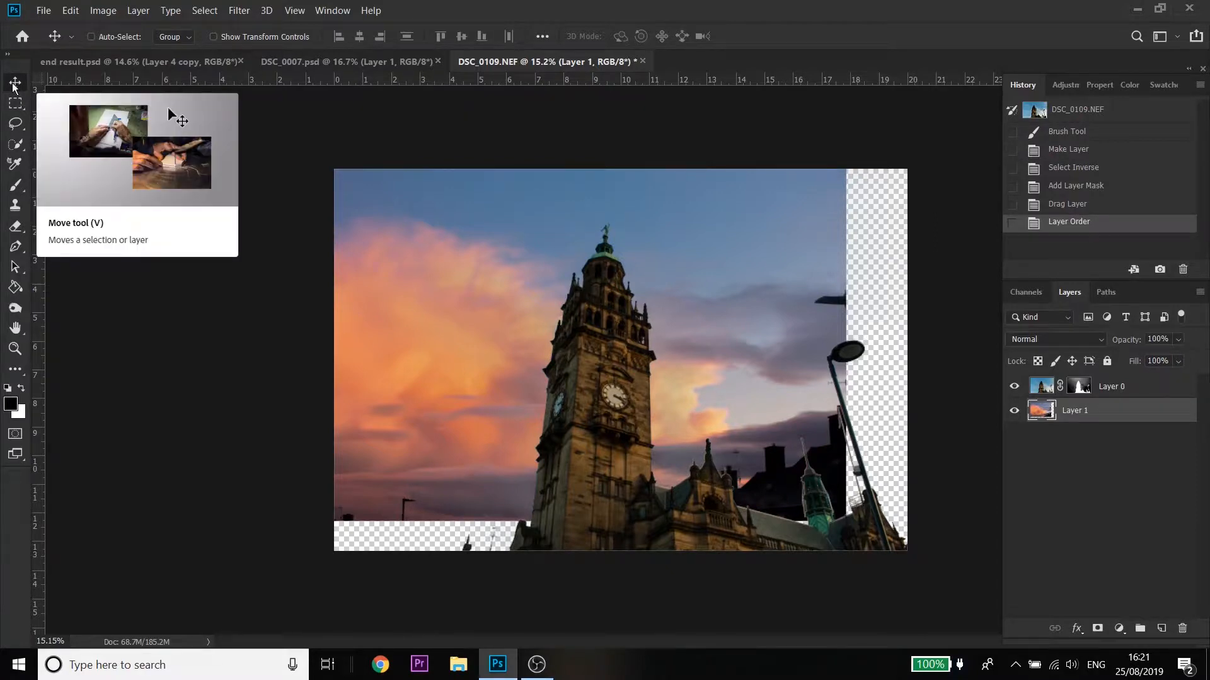
drag(429, 240, 483, 277)
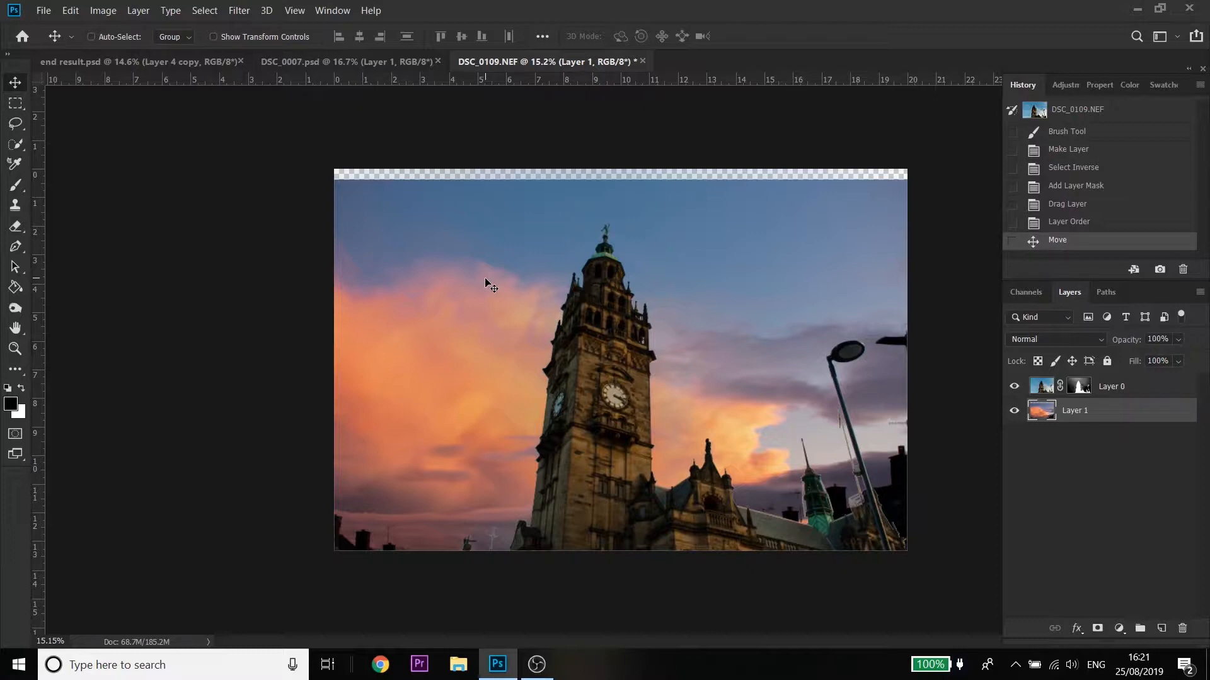
drag(491, 335, 489, 394)
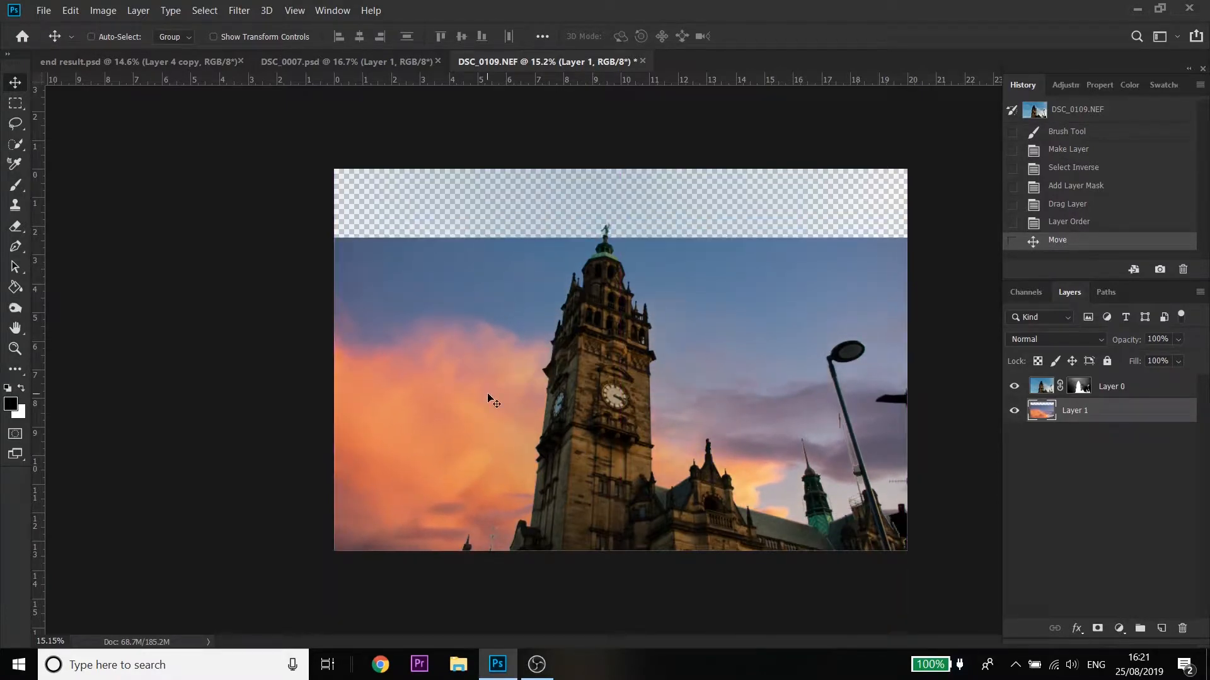
Step: Free-transform the sky layer, stretching it up to the canvas's upper edge and past the lower edge, to about 121.10% height
key(ctrl)
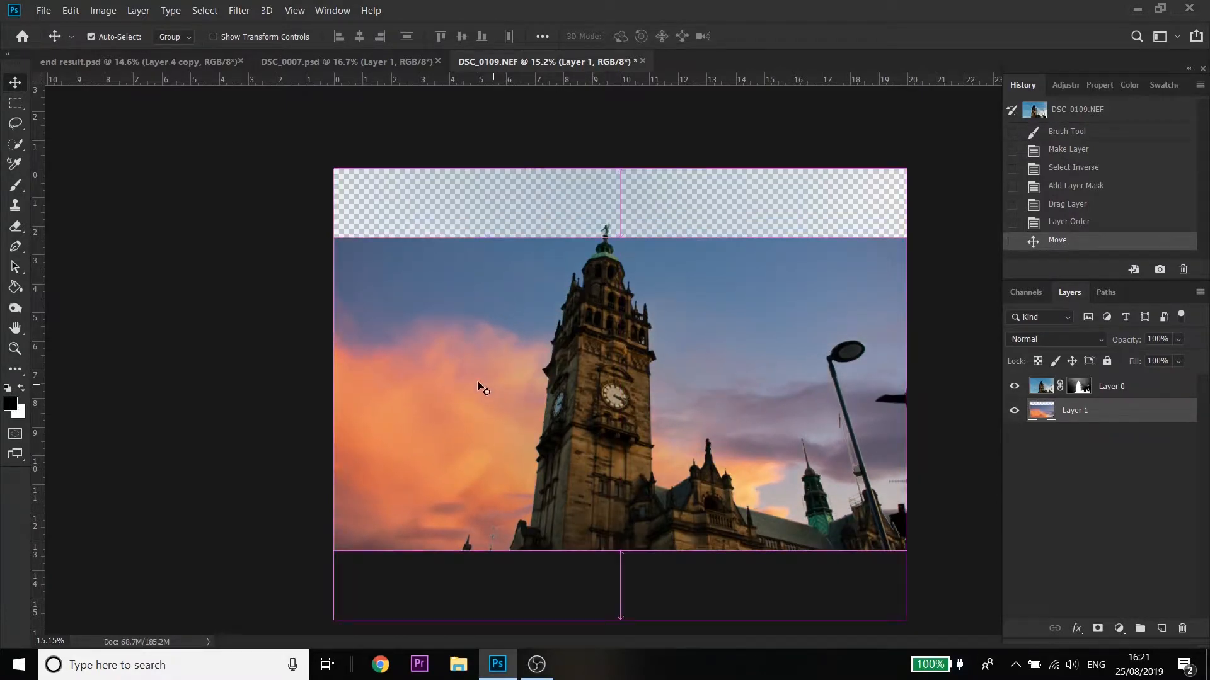
key(ctrl+t)
drag(619, 237, 623, 168)
mouse_move(620, 618)
mouse_down()
mouse_move(620, 581)
mouse_move(620, 599)
mouse_up()
mouse_move(337, 384)
mouse_down()
mouse_move(296, 378)
mouse_move(338, 378)
mouse_up()
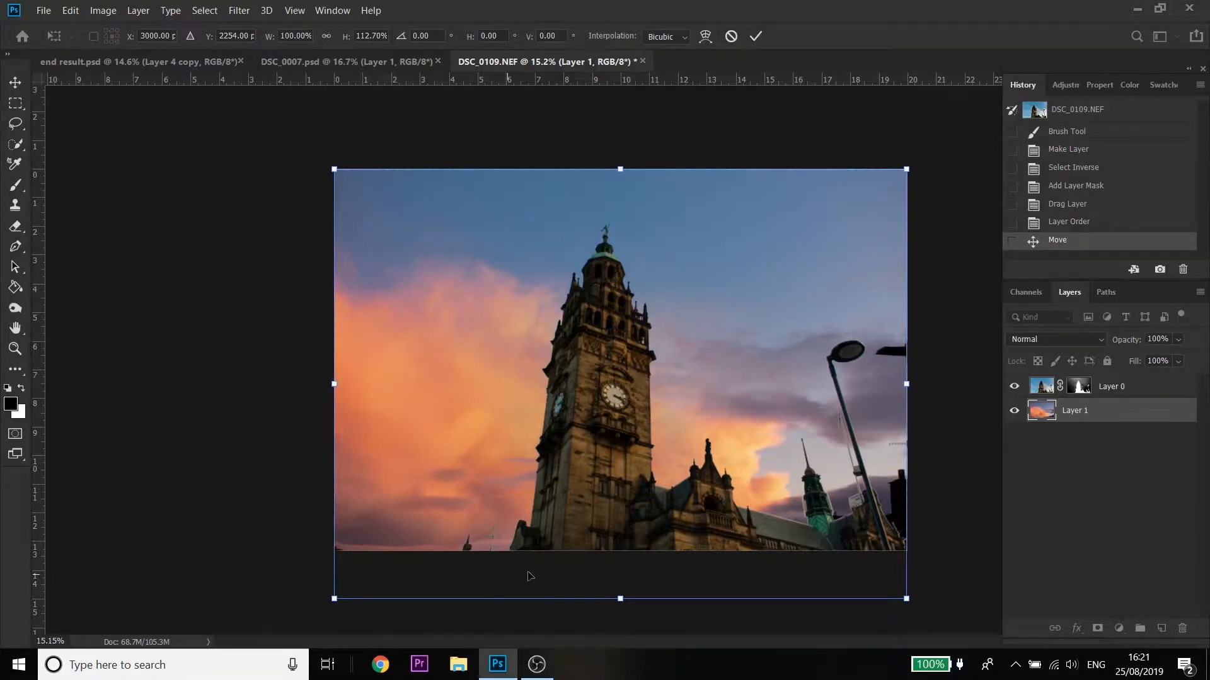
mouse_move(621, 599)
mouse_down()
mouse_move(620, 626)
mouse_move(621, 600)
mouse_move(621, 611)
mouse_up()
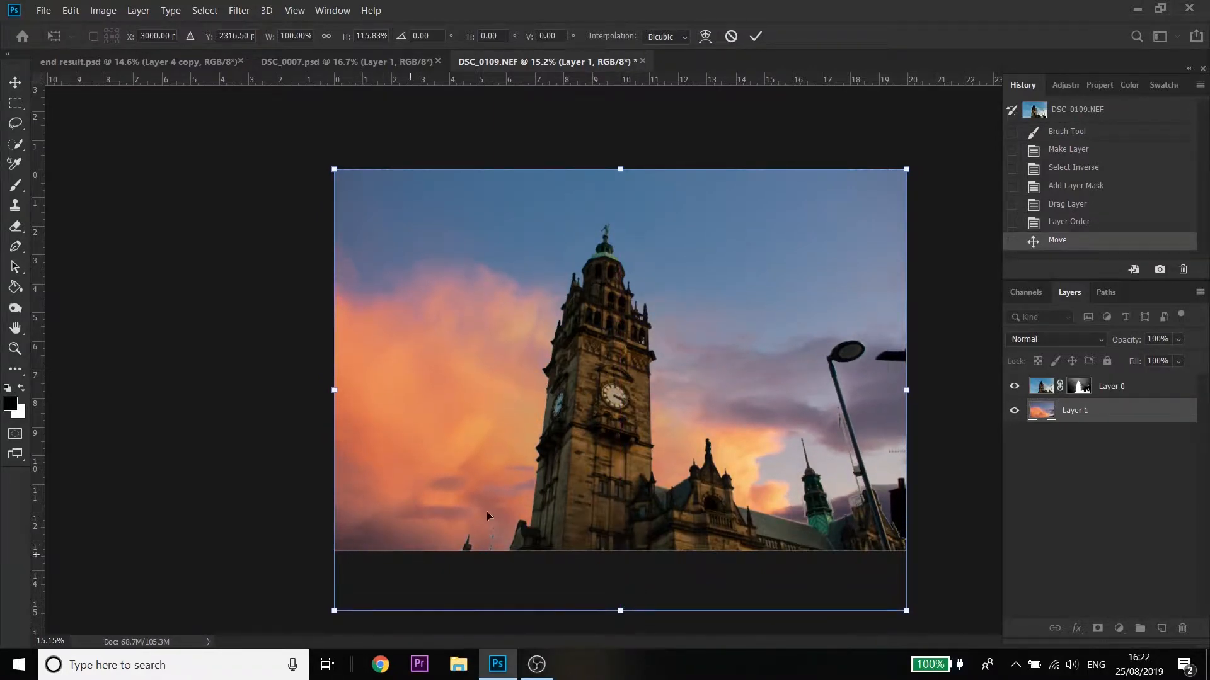
mouse_move(625, 614)
mouse_down()
mouse_move(621, 588)
mouse_move(621, 610)
mouse_up()
drag(620, 169, 651, 214)
drag(621, 595, 619, 633)
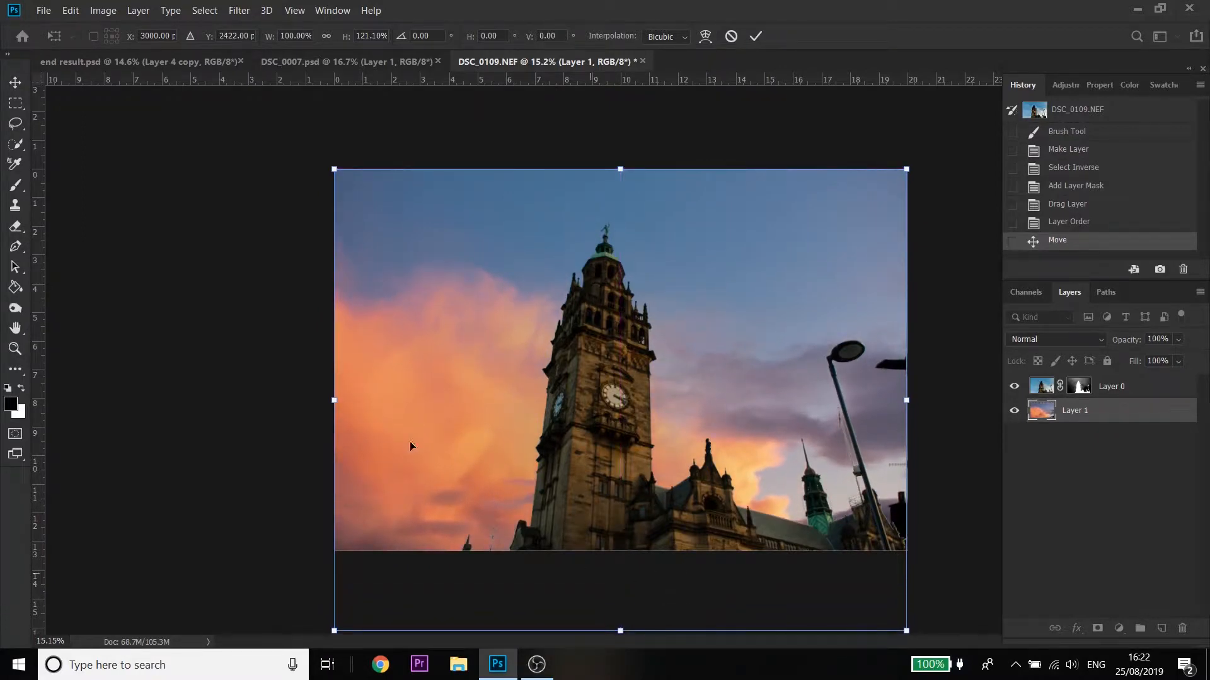
Step: Widen the sky layer past the canvas's left edge to about 110.77% width and apply the transform
drag(341, 404, 277, 395)
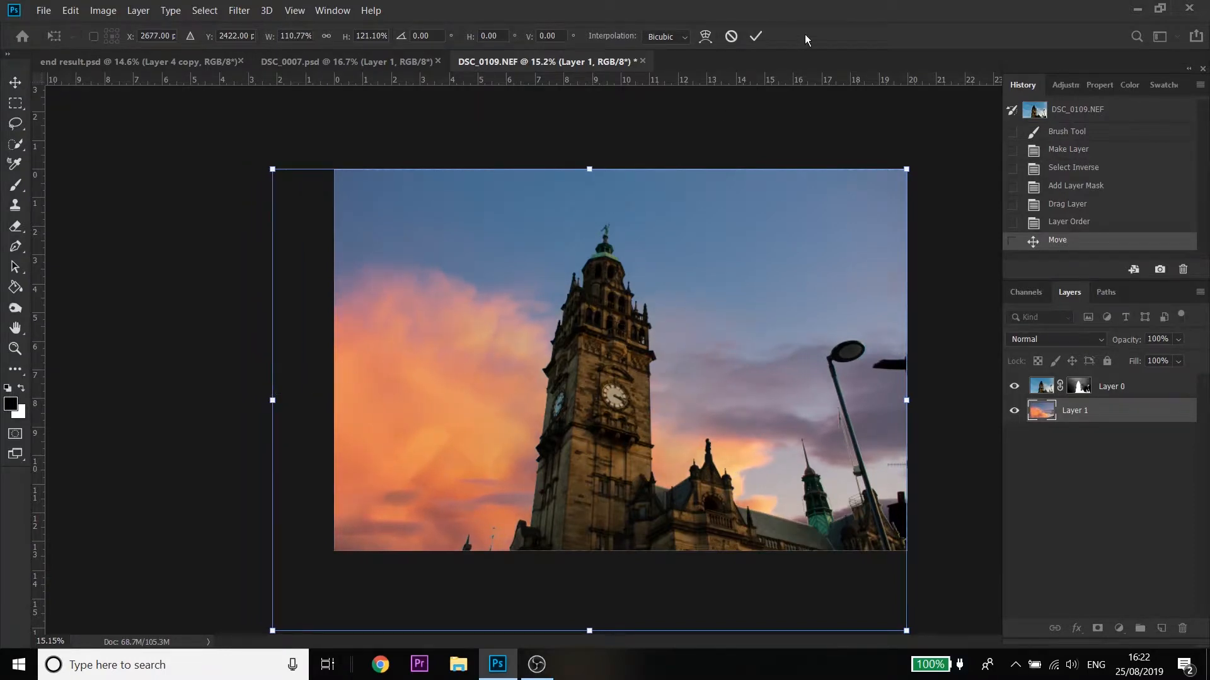
drag(915, 402, 915, 402)
click(756, 36)
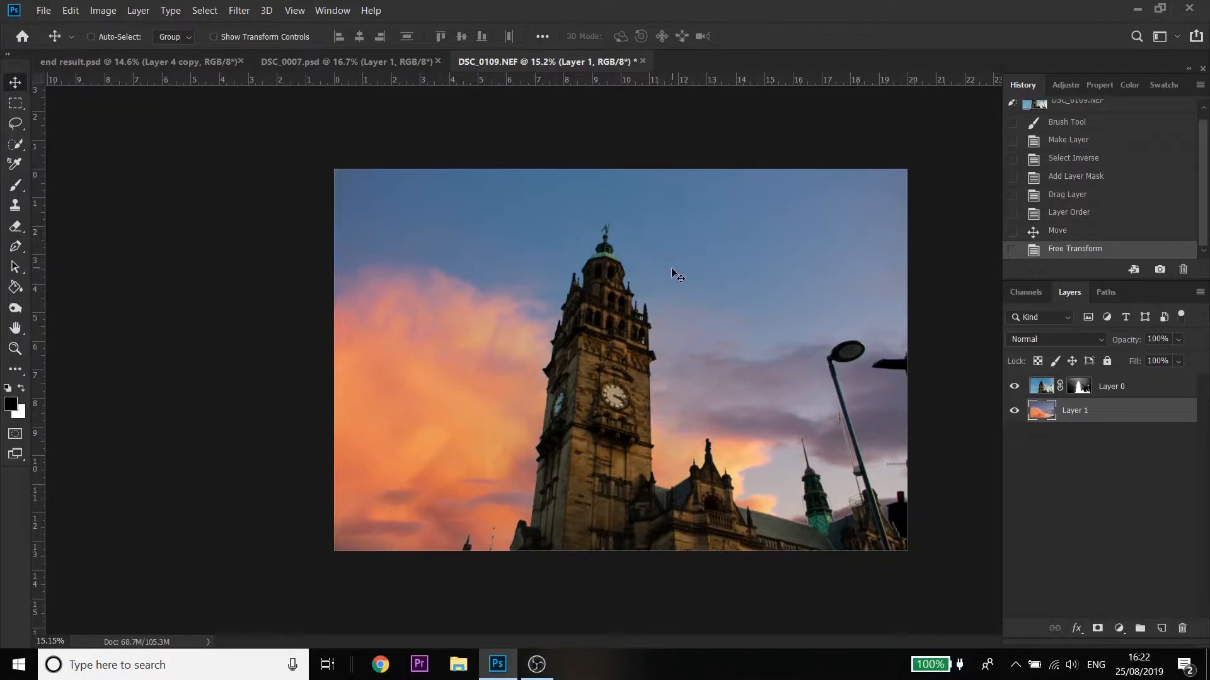
Step: Add a Brightness/Contrast adjustment clipped to Layer 0 with brightness -19 and contrast 11
click(1156, 394)
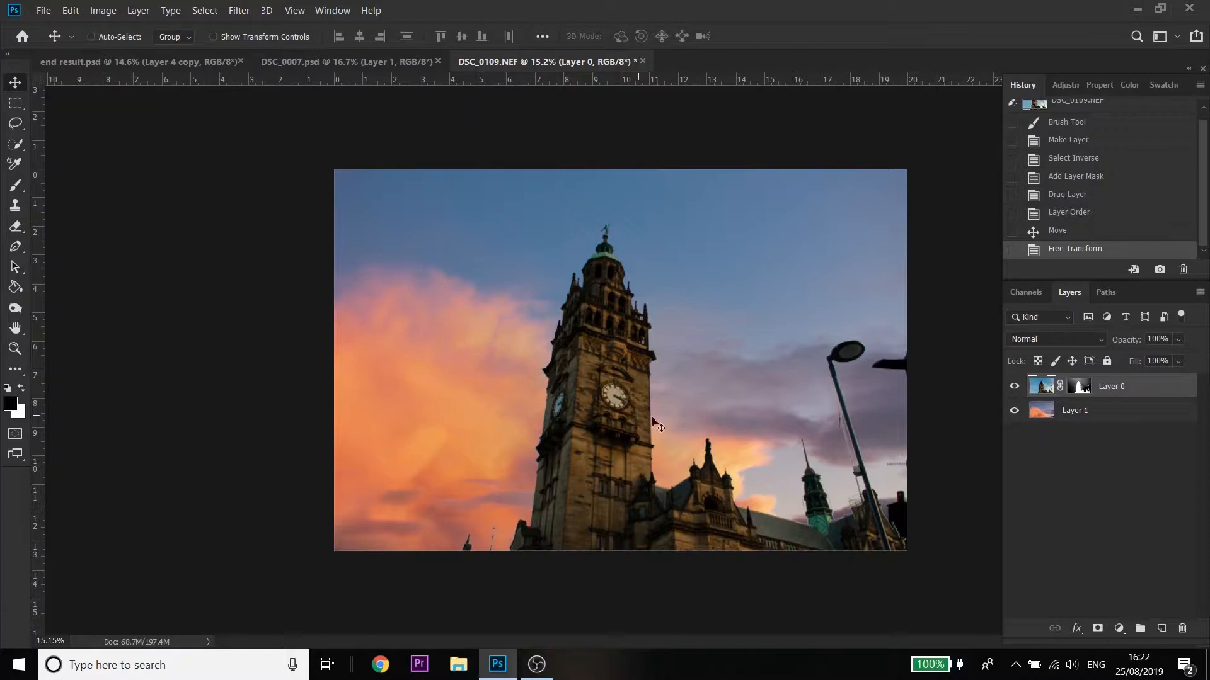
click(1161, 627)
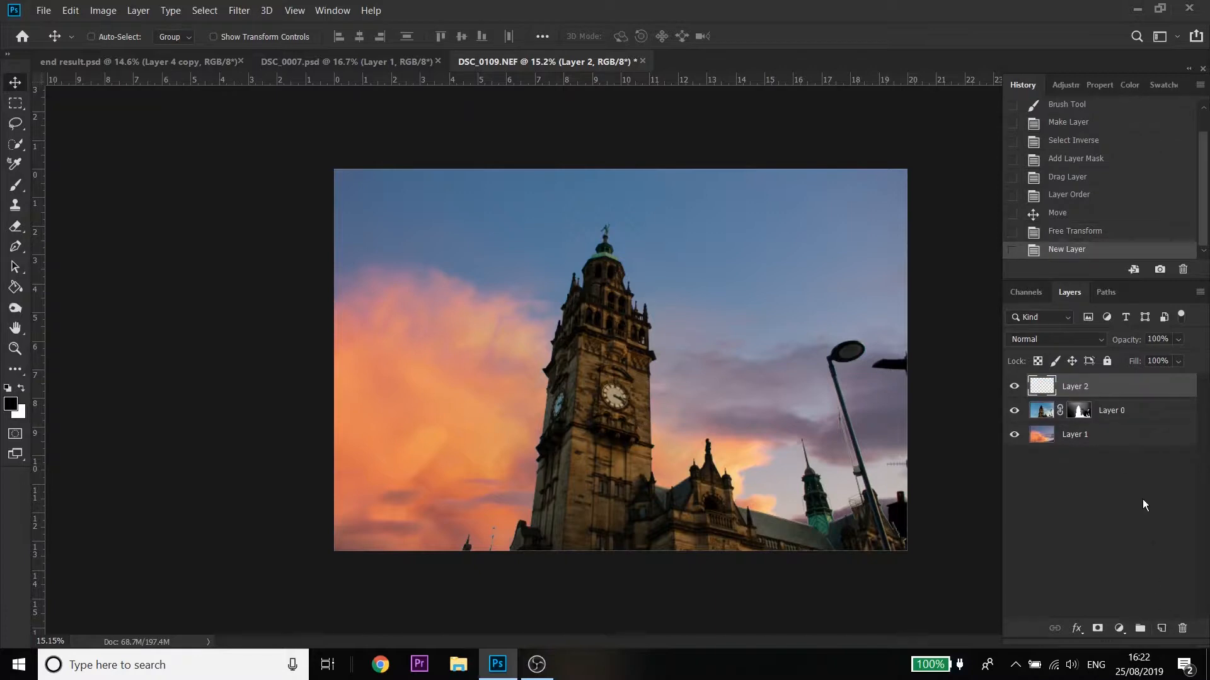
key(ctrl+z)
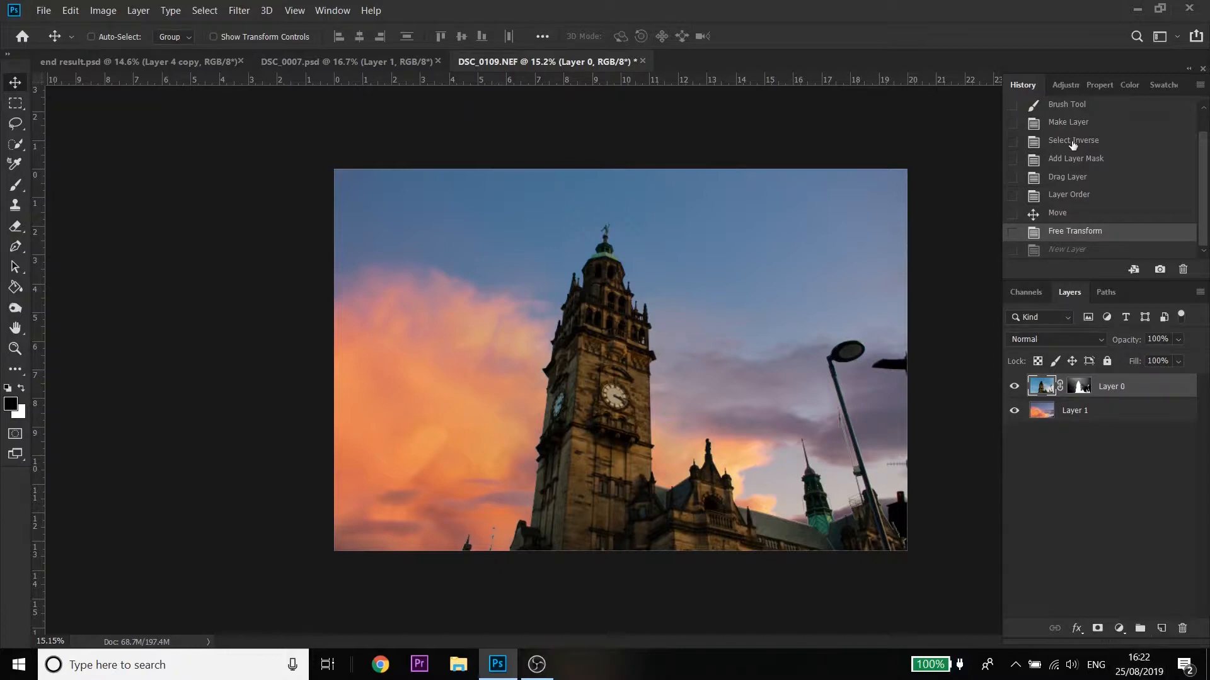
click(1065, 84)
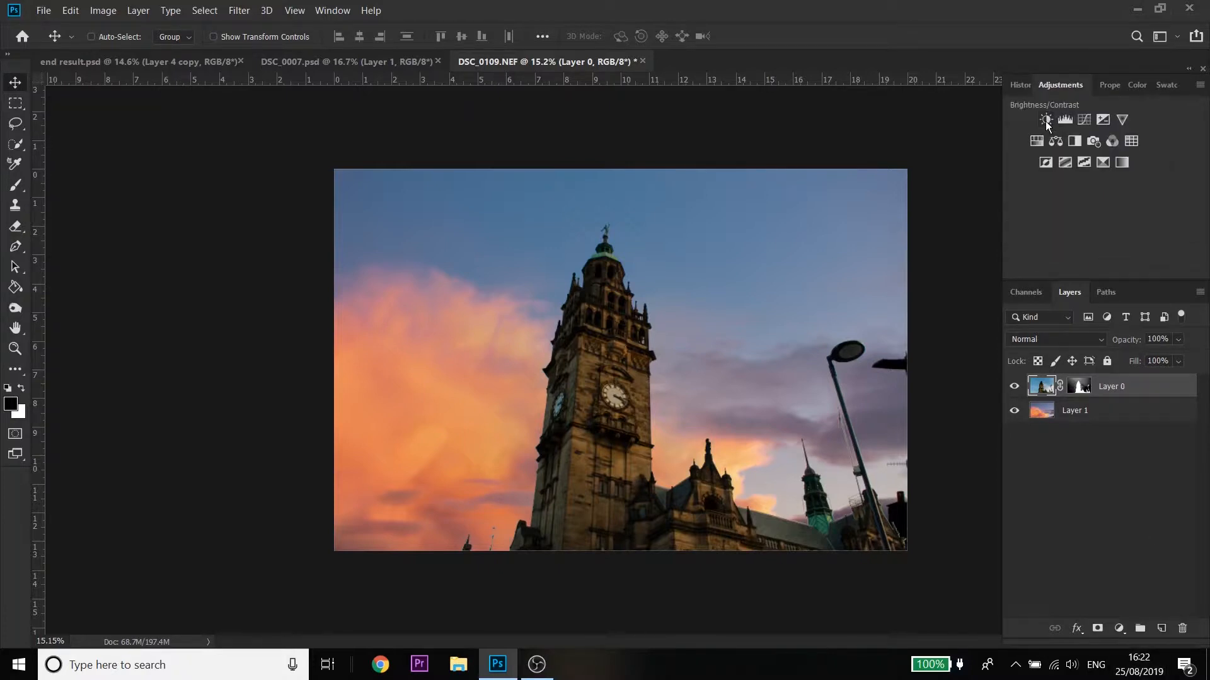
click(1045, 119)
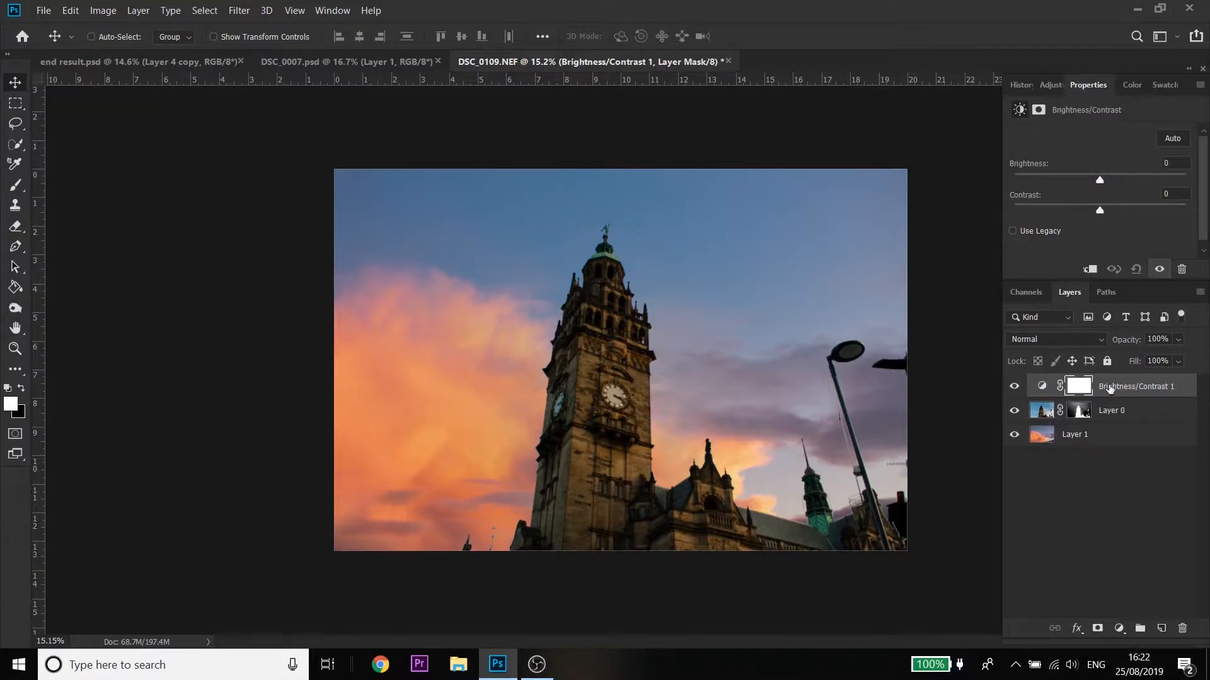
click(1090, 270)
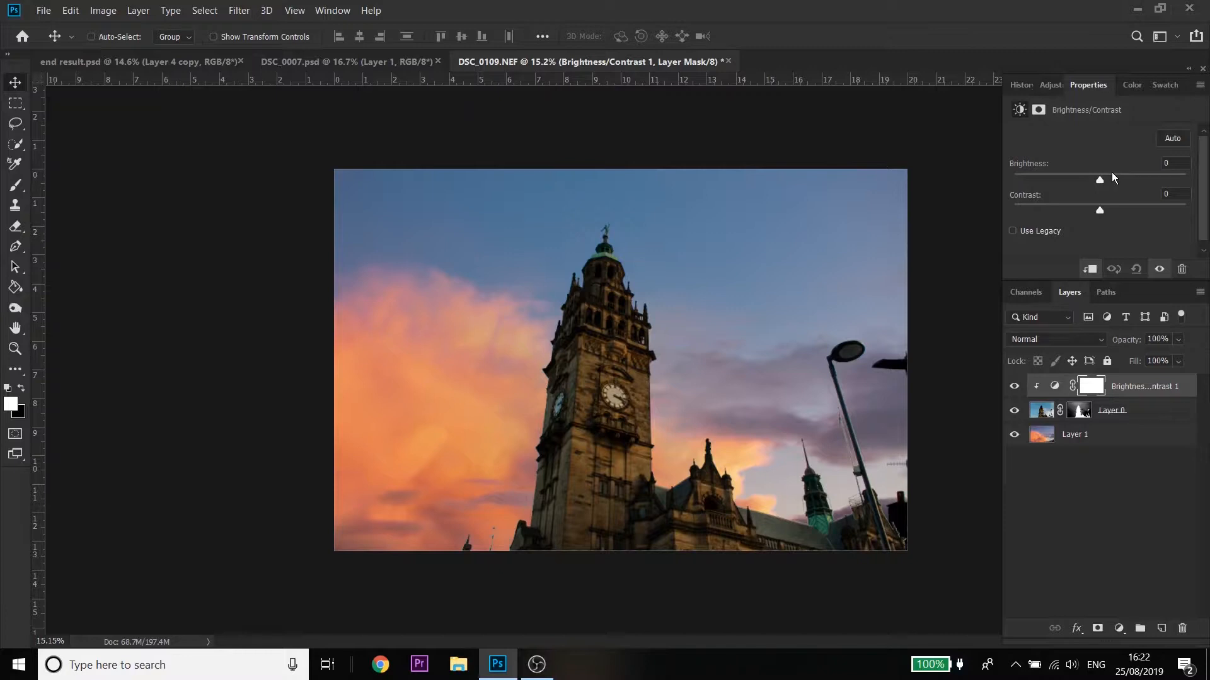
drag(1099, 180, 1108, 210)
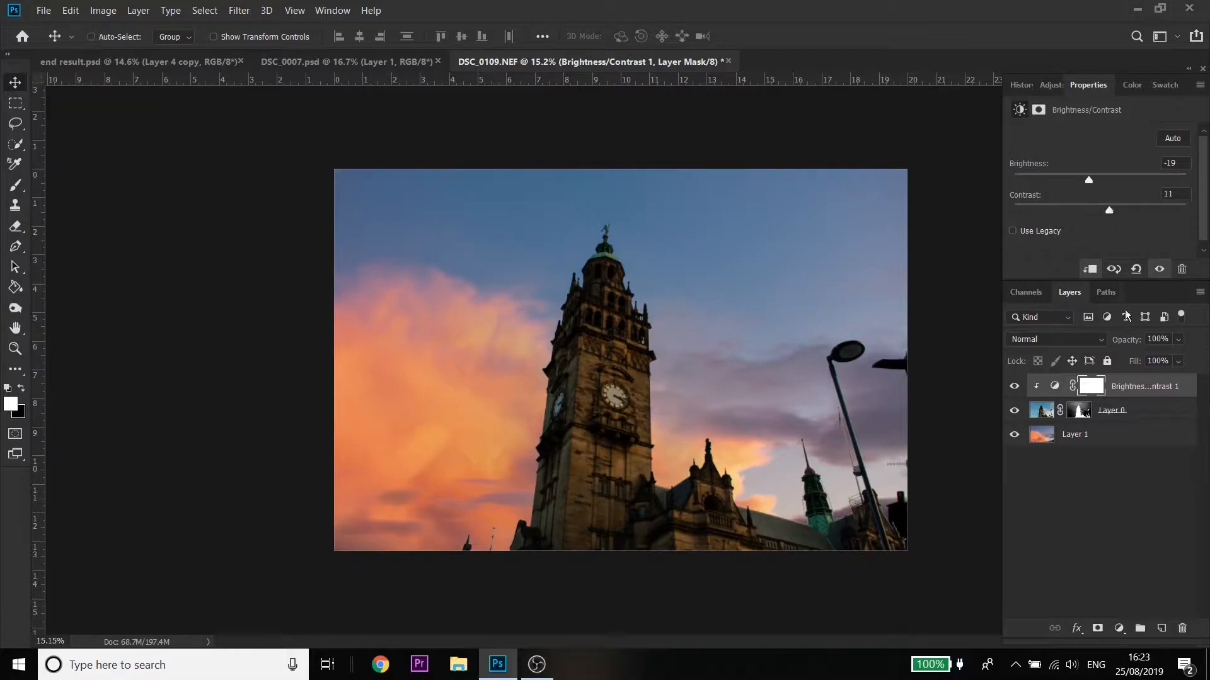
Step: Add a Hue/Saturation adjustment clipped to the tower layer, sampling the stone's Yellows and setting hue -4 and saturation +8
click(1051, 85)
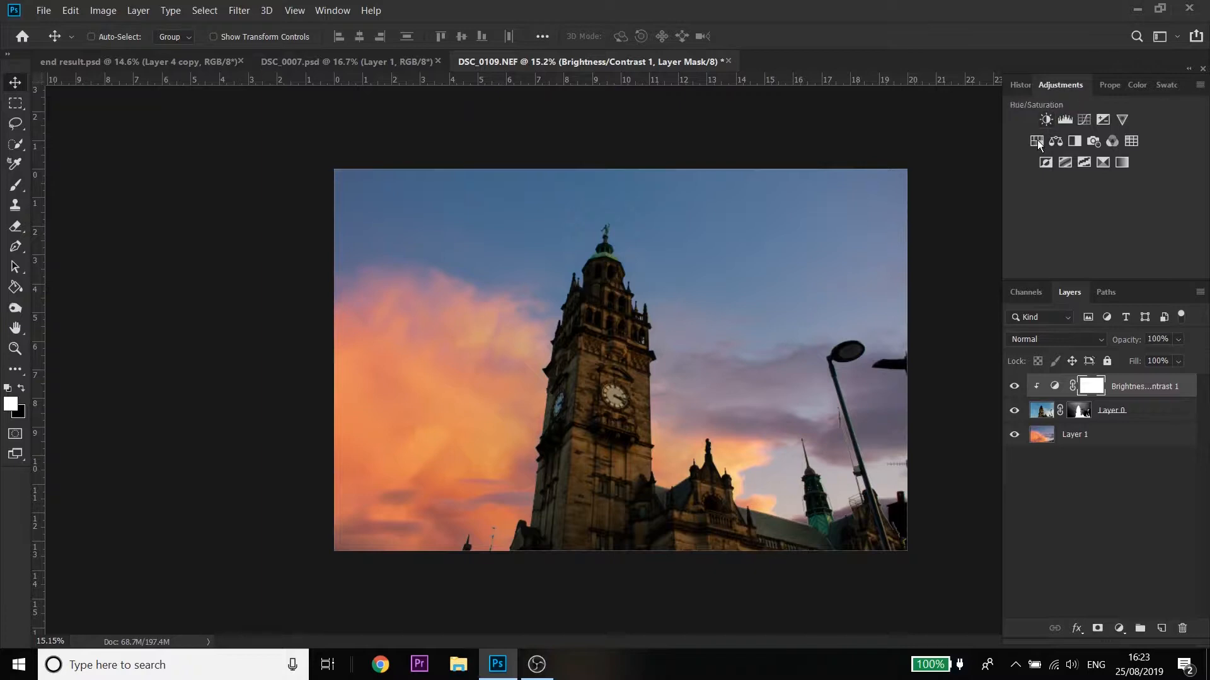
click(1037, 141)
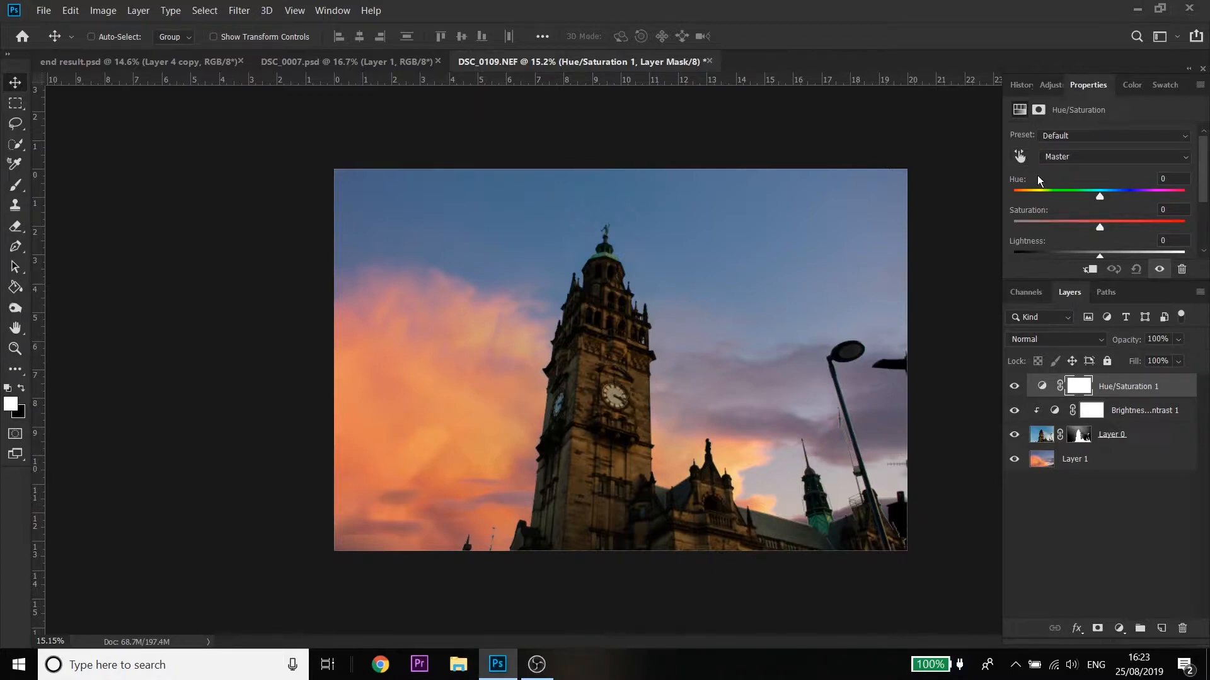
click(1020, 157)
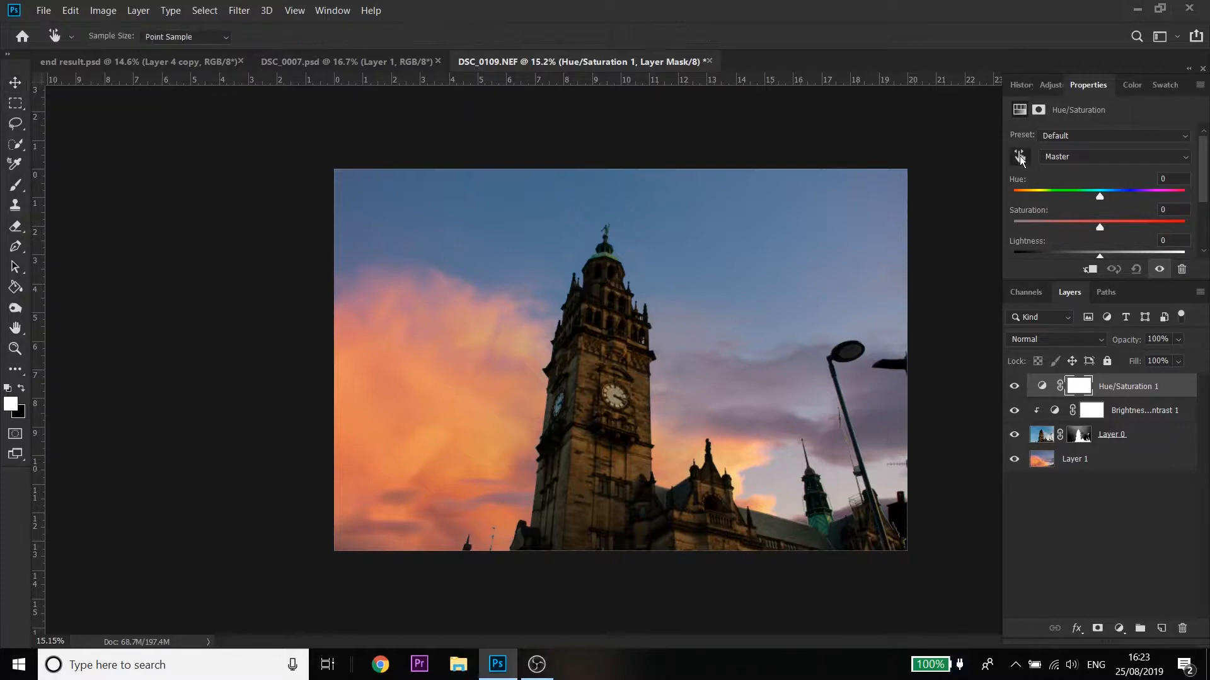
click(641, 396)
mouse_move(1099, 196)
mouse_down()
mouse_move(1027, 193)
mouse_move(1102, 191)
mouse_up()
drag(1092, 198, 1103, 257)
click(1089, 270)
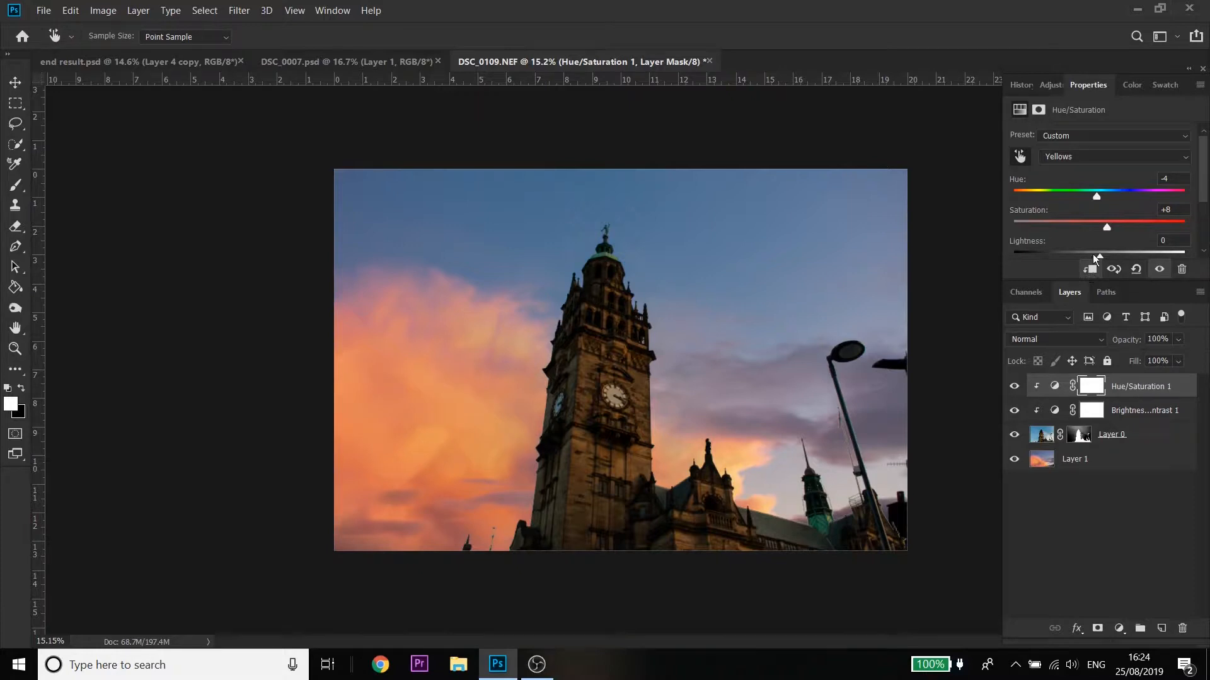
Step: Add an unclipped Brightness/Contrast adjustment directly above the sky layer and set its brightness to -19
click(1055, 89)
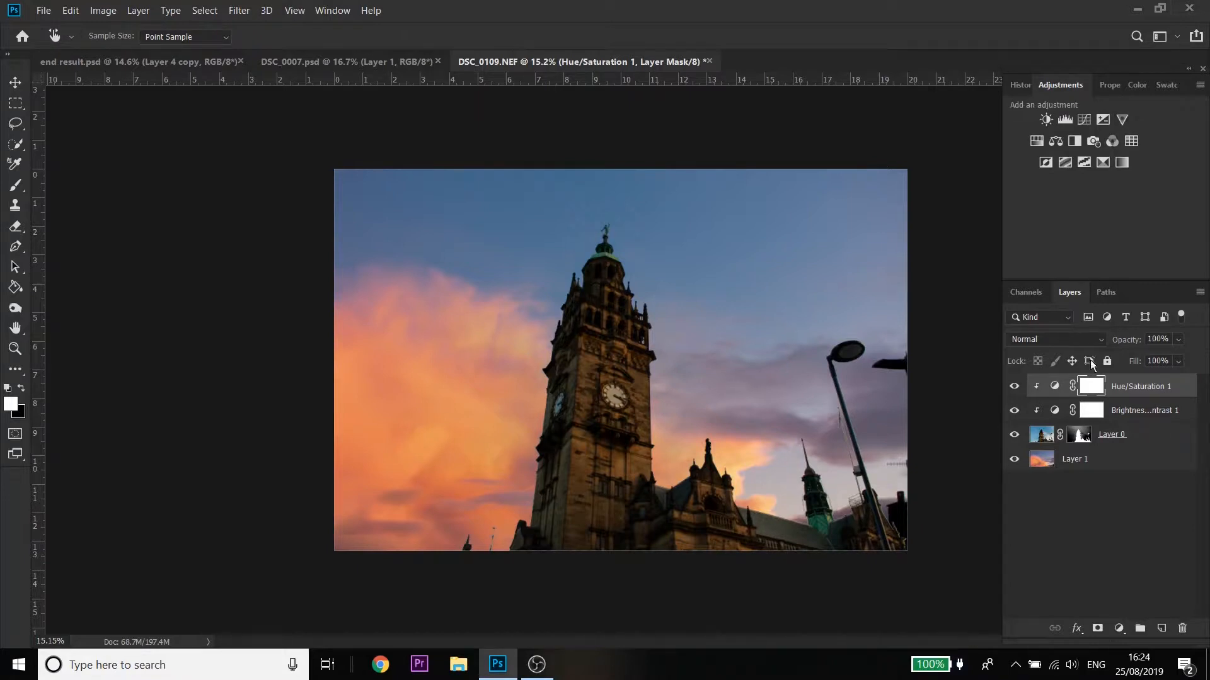
click(1074, 459)
key(v)
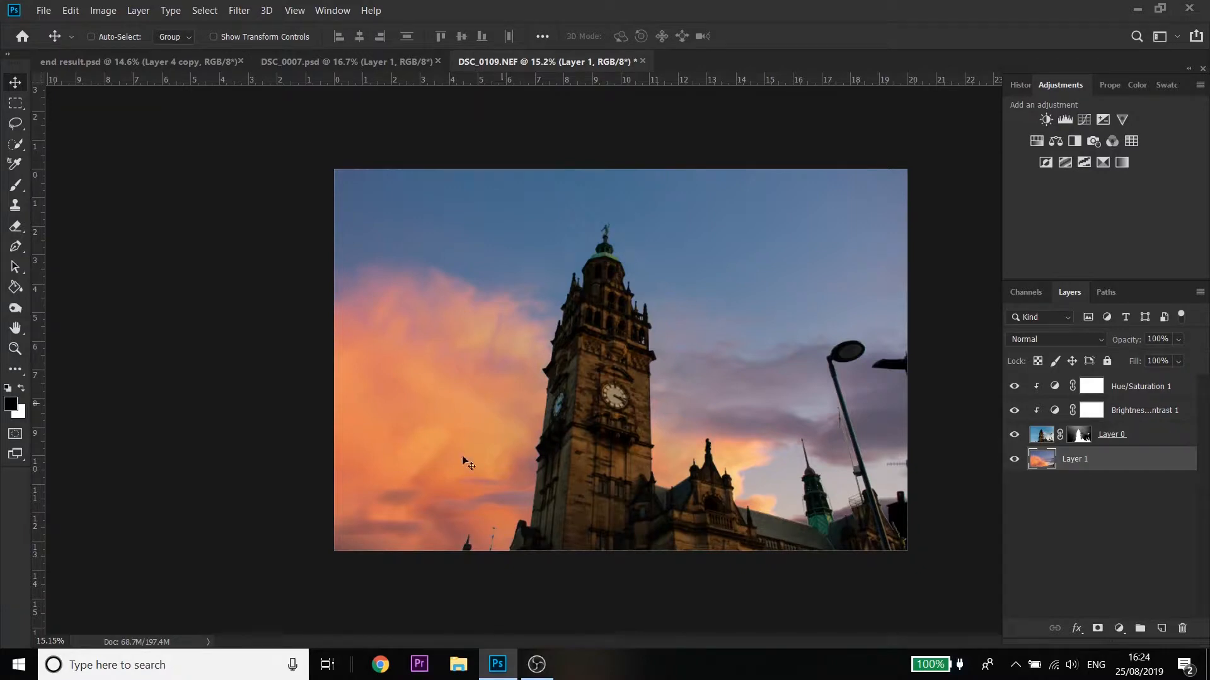
click(1049, 117)
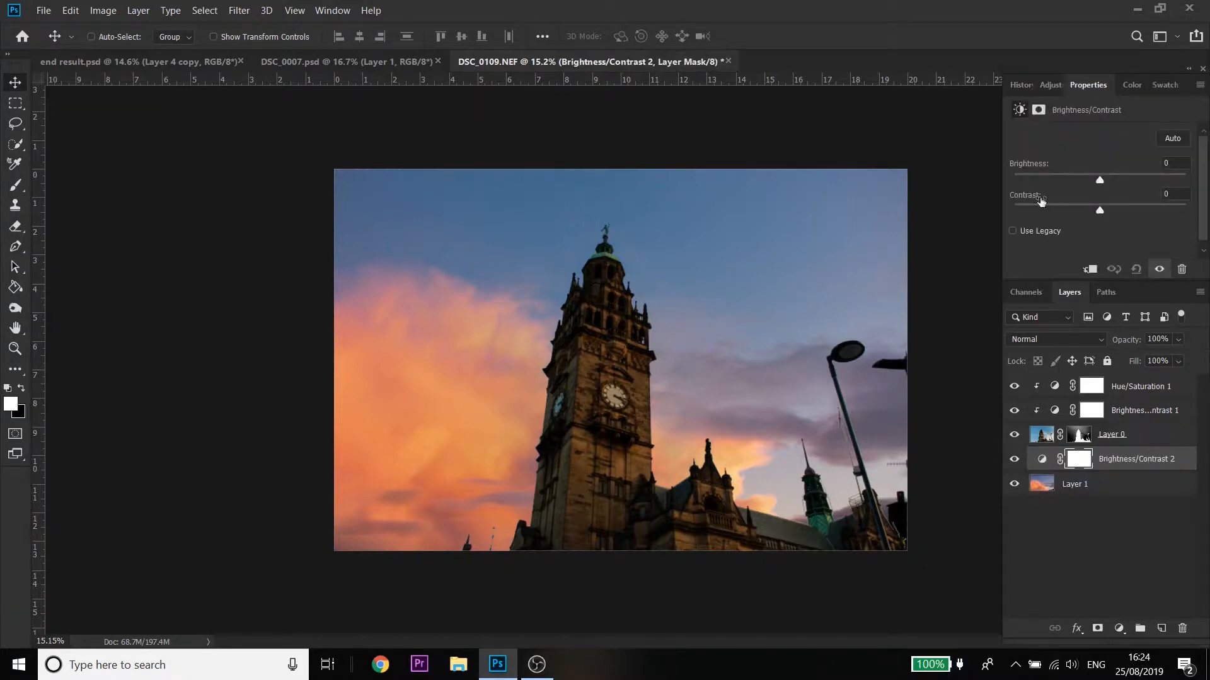
drag(1103, 178, 1088, 176)
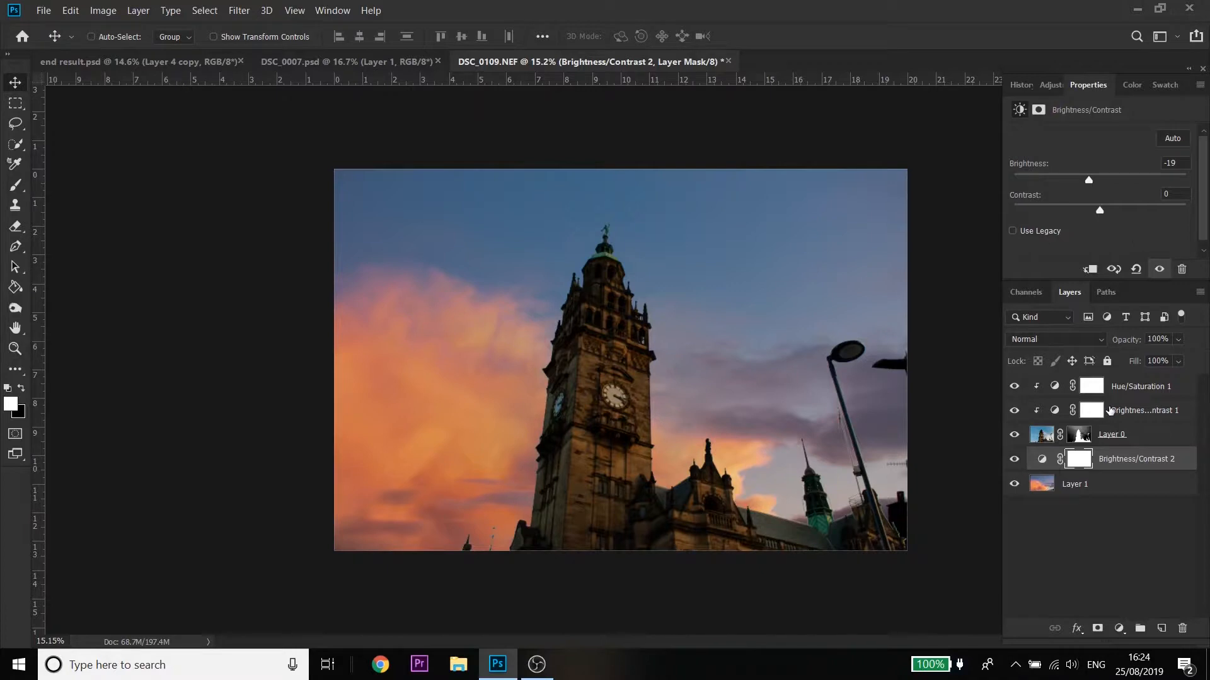
Step: Try a Color Balance adjustment above the sky's Brightness/Contrast layer, with Highlights at Cyan-Red +18, Magenta-Green -11 and Yellow-Blue -6
click(1140, 390)
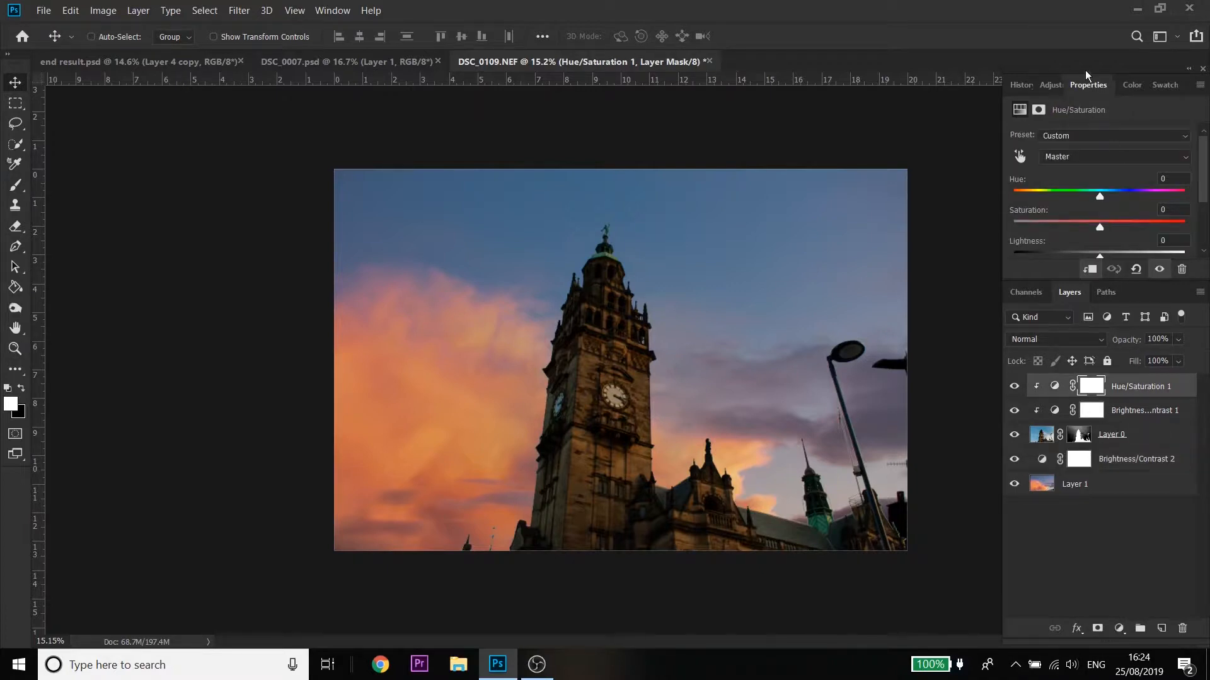
click(1050, 87)
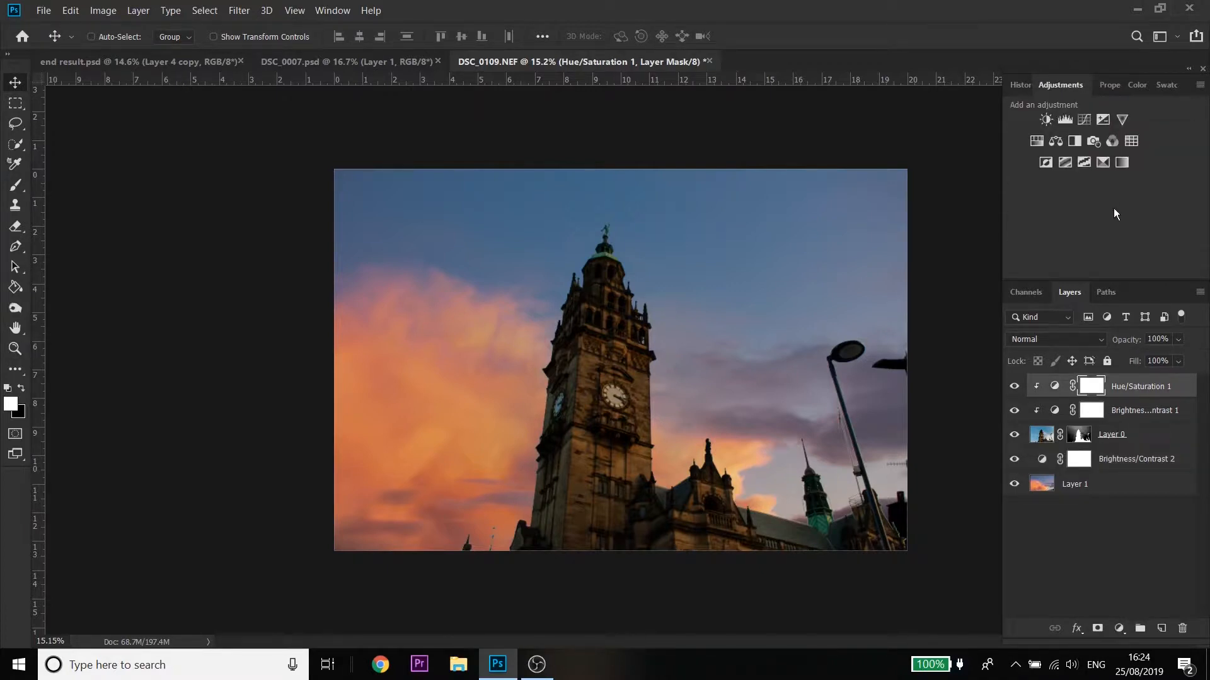
click(1120, 440)
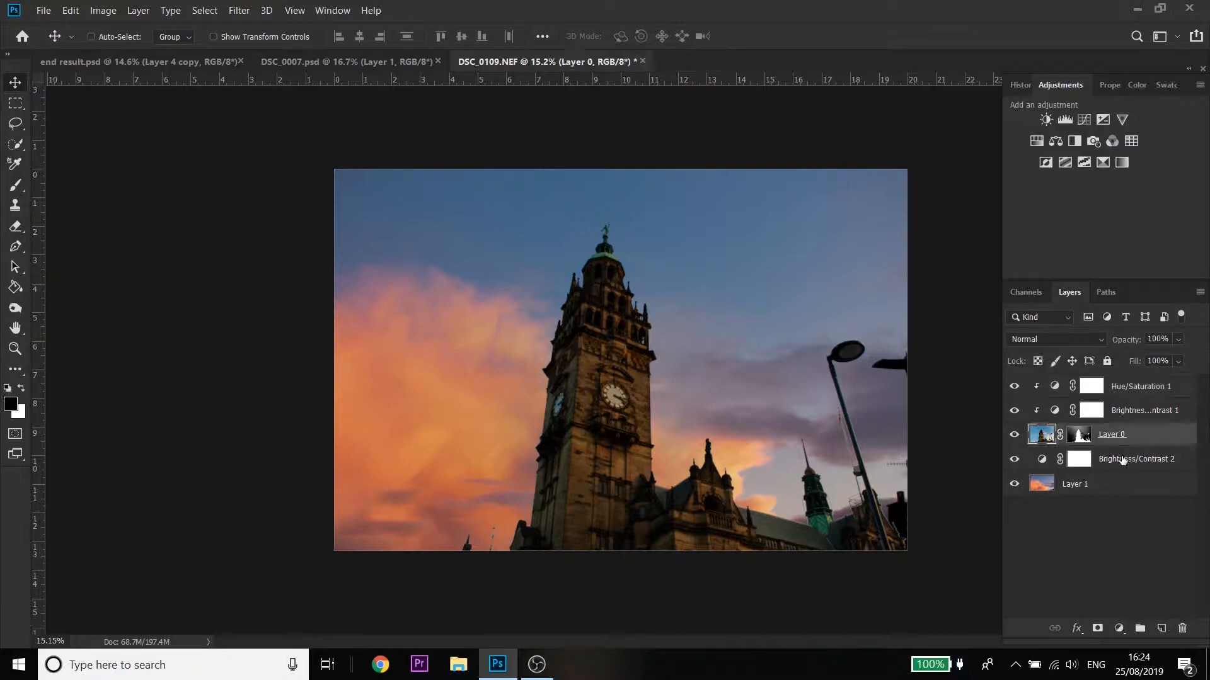
click(1122, 461)
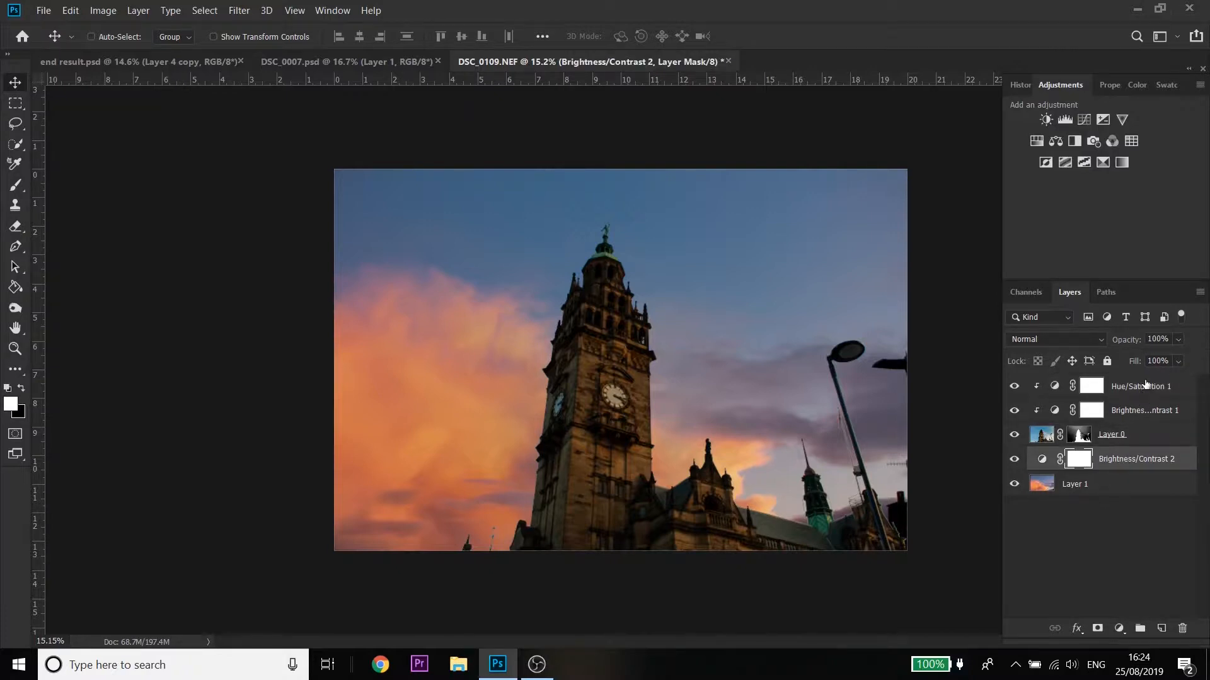
click(1056, 142)
click(1091, 135)
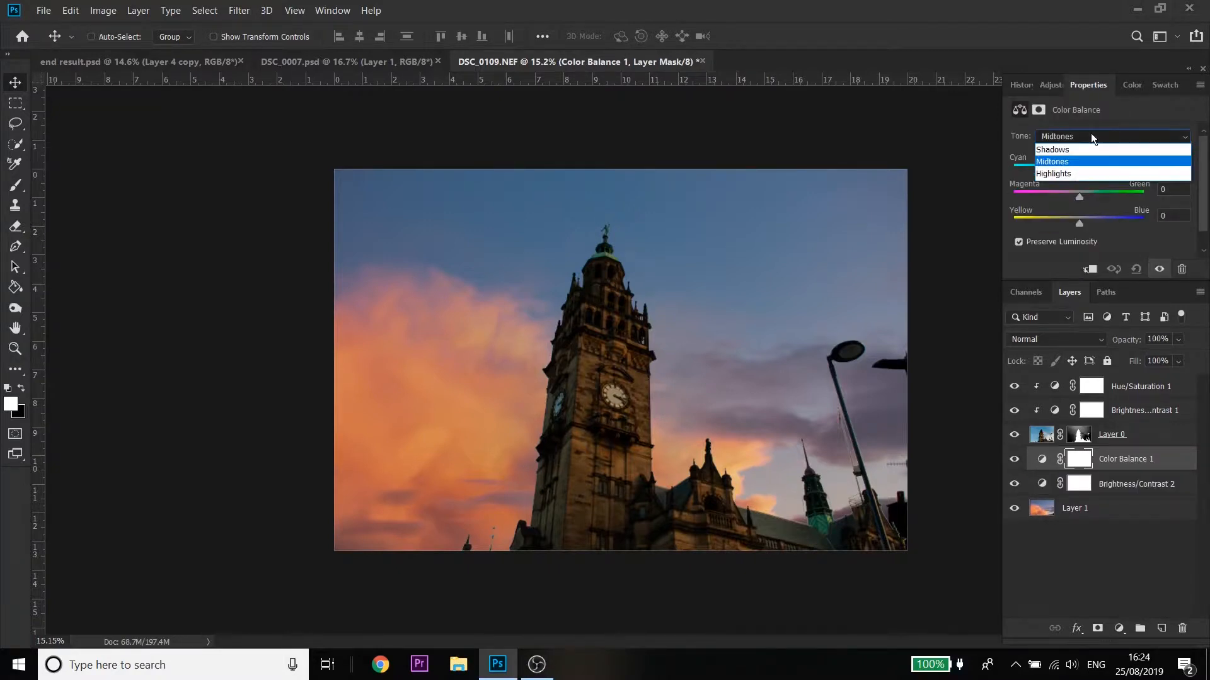
click(1086, 175)
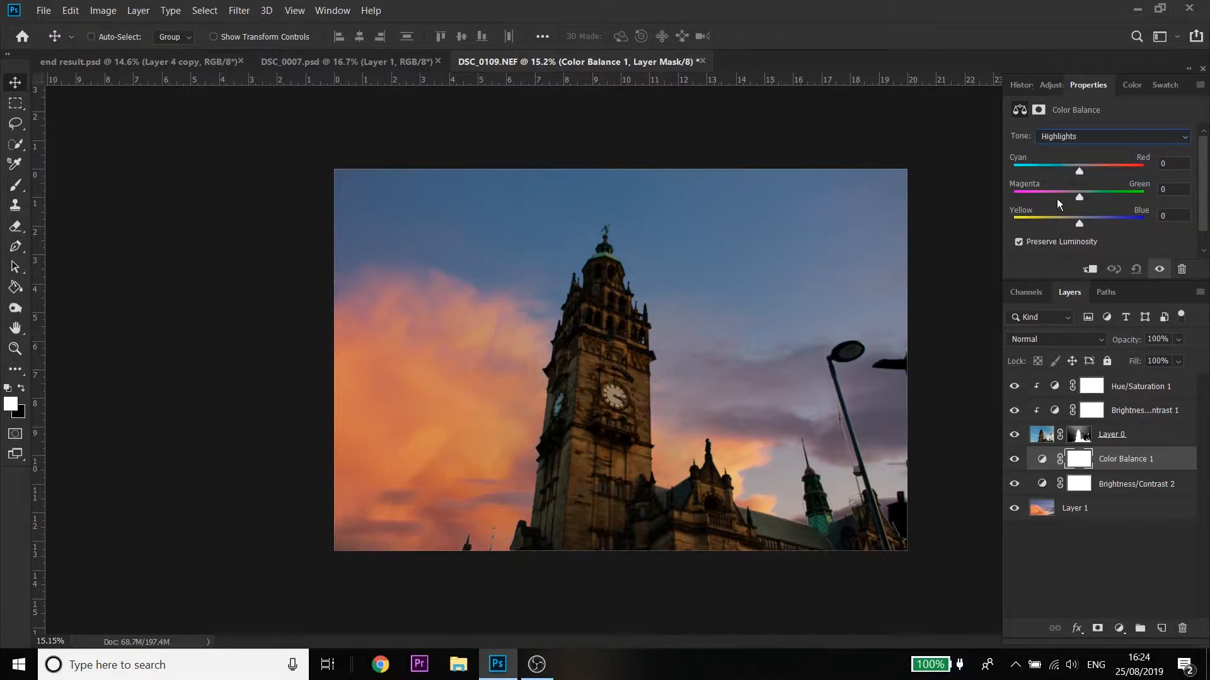
drag(1081, 219, 1075, 221)
mouse_move(1079, 195)
mouse_down()
mouse_move(1064, 199)
mouse_move(1090, 202)
mouse_move(1072, 198)
mouse_move(1092, 175)
mouse_up()
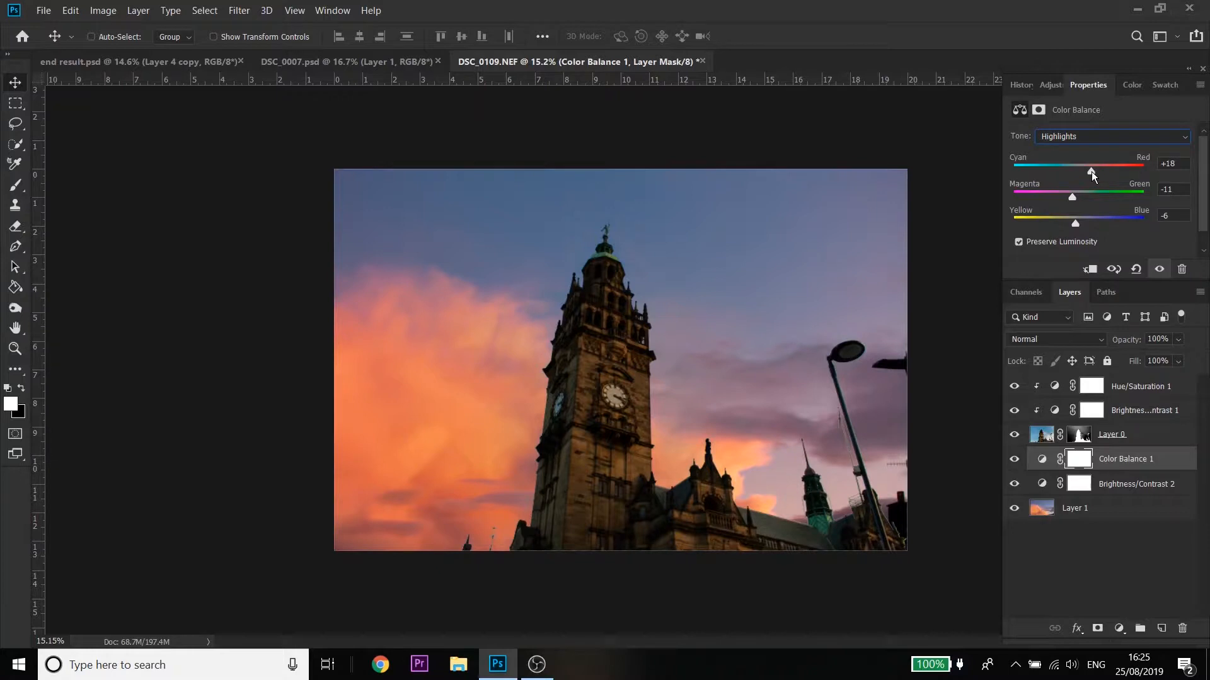
Step: Shift the Shadows tone of the Color Balance adjustment slightly toward blue
click(1095, 137)
click(1085, 154)
drag(1080, 221, 1094, 220)
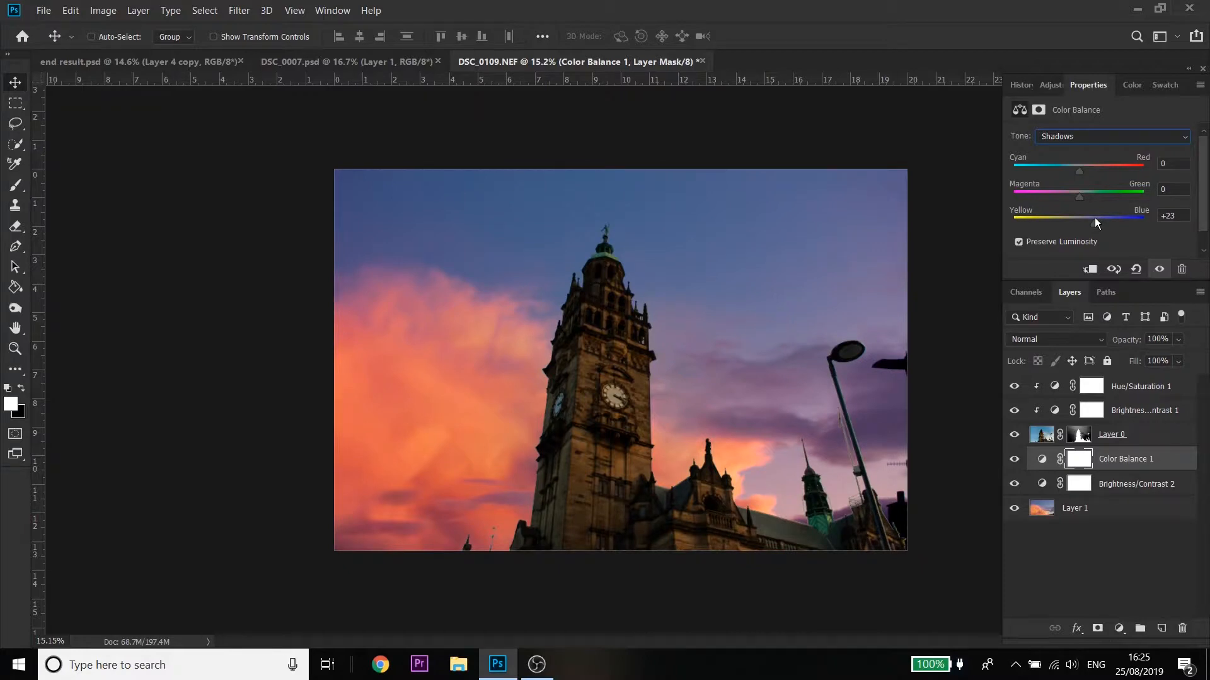
drag(1094, 218, 1086, 218)
Step: Try the Color Balance layer at the top of the stack, clipped to the tower, and delete that adjustment layer
drag(1125, 459, 1114, 379)
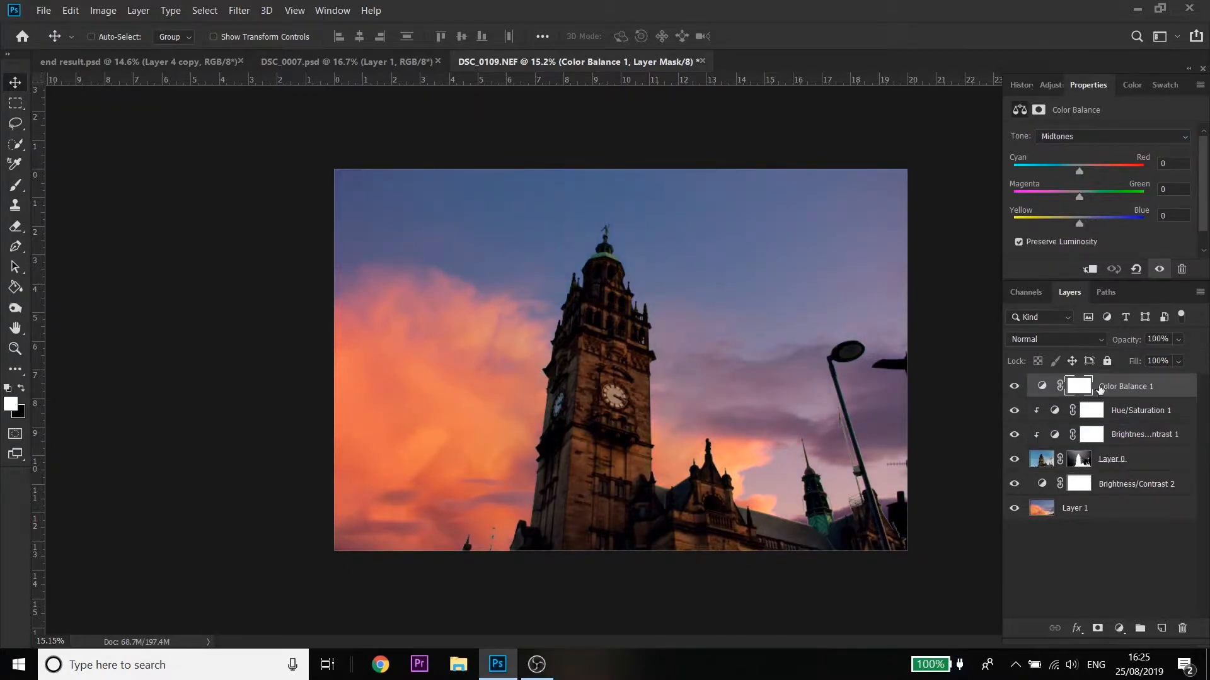
click(1089, 270)
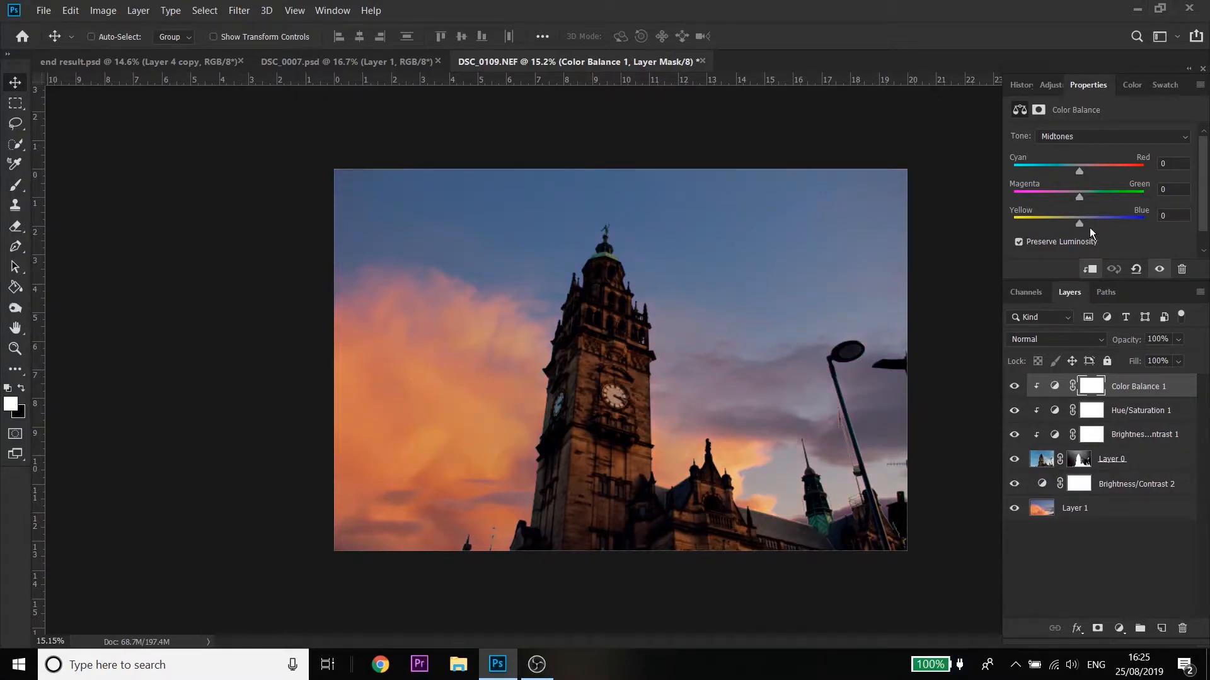
key(ctrl+alt+g)
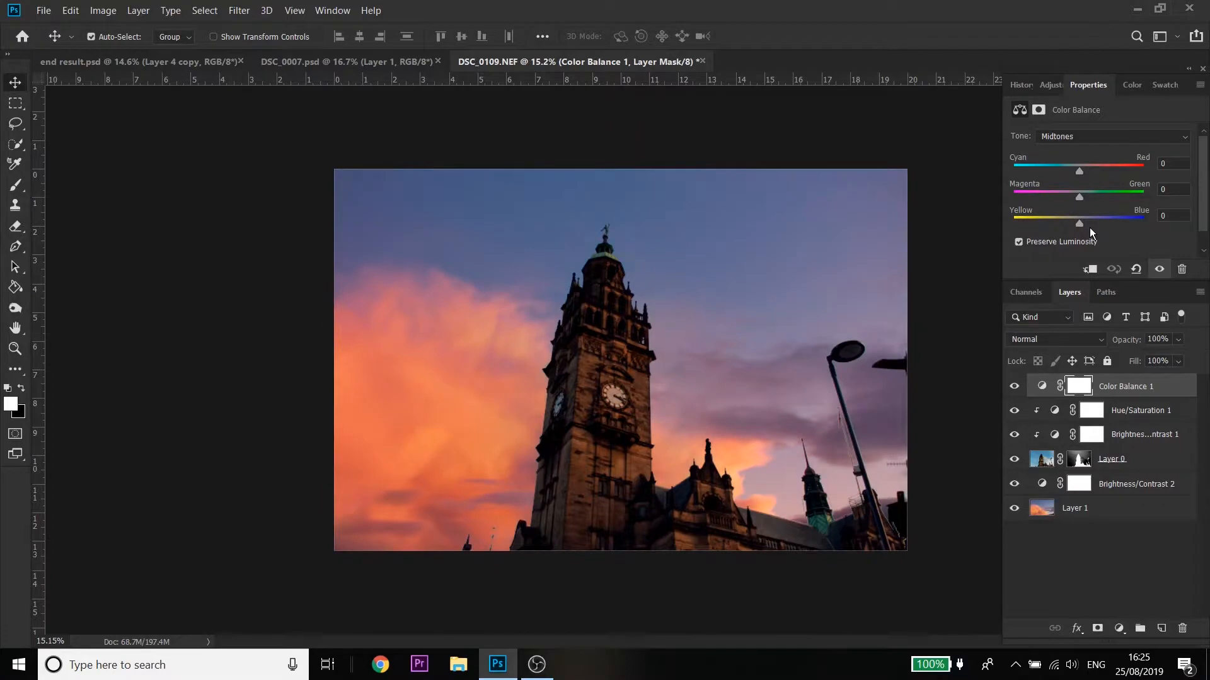
key(ctrl+bracketleft)
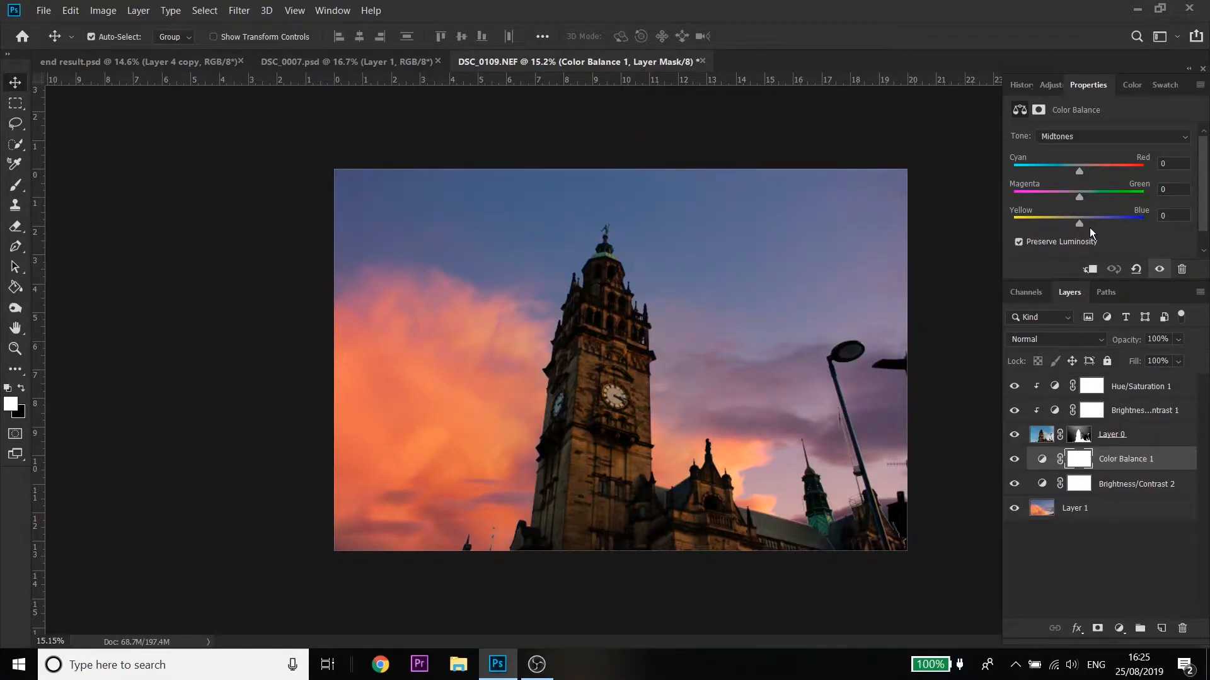
key(Delete)
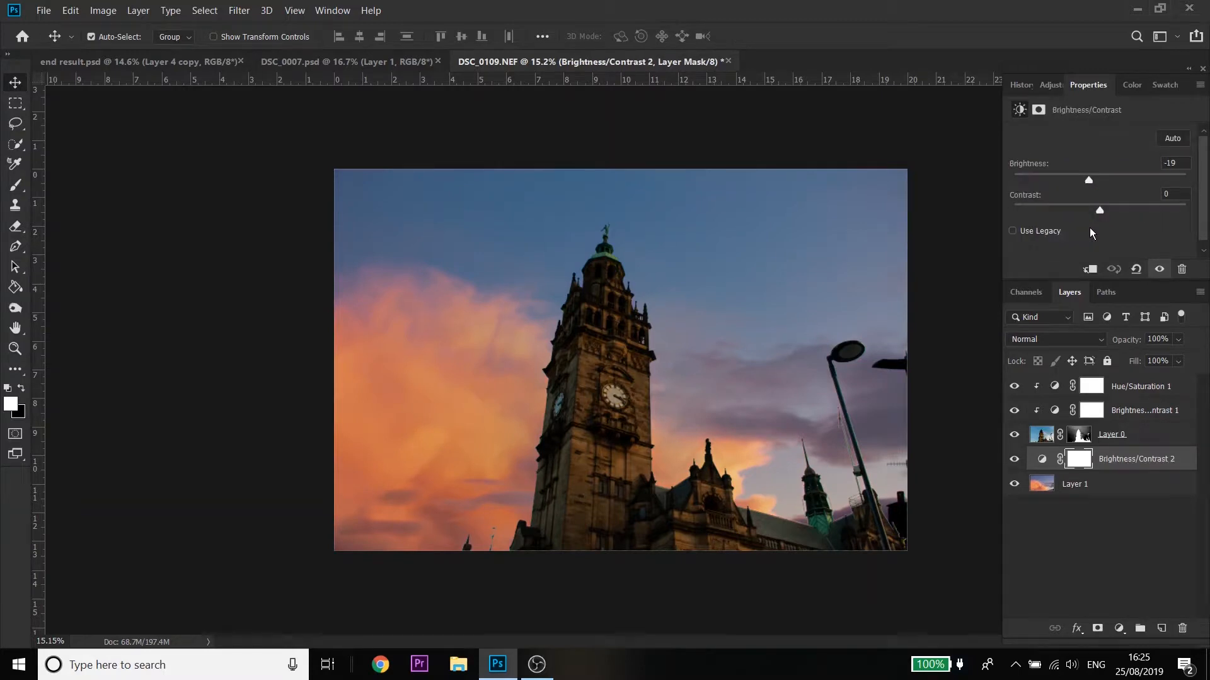
Step: Add a Color Balance adjustment above the Hue/Saturation layer, clipped to the tower, with Midtones at Magenta-Green -11 and Yellow-Blue -6
click(1056, 88)
click(1129, 391)
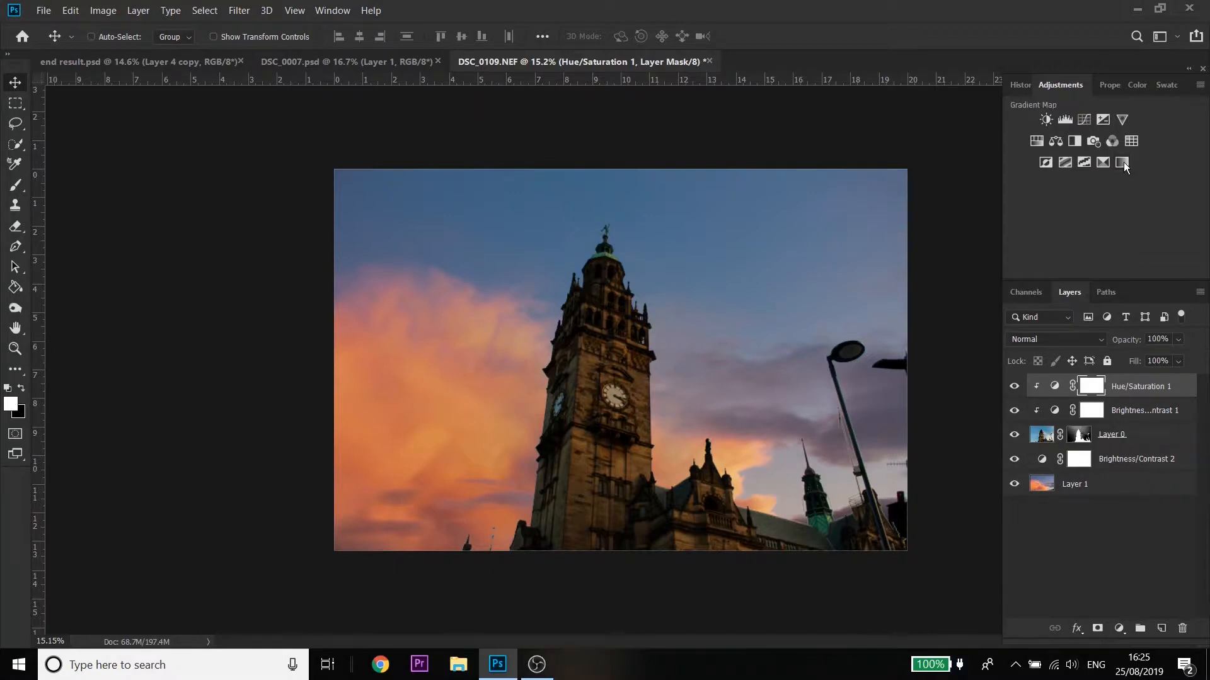
click(1054, 140)
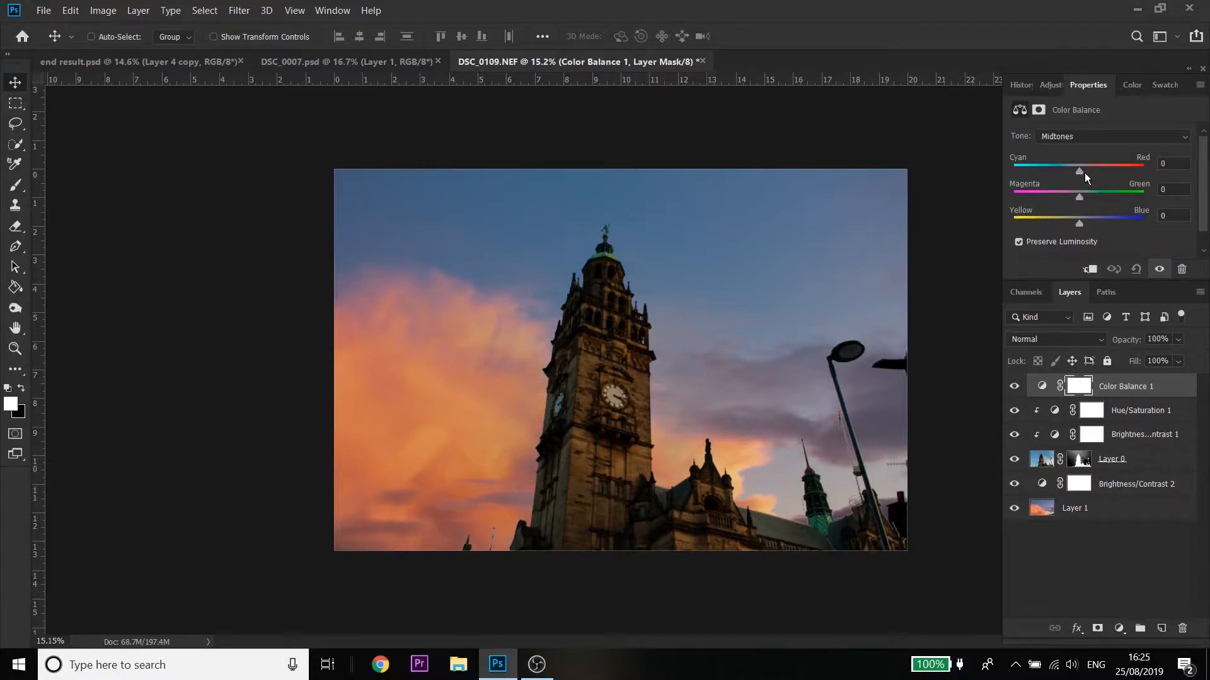
mouse_move(1080, 220)
mouse_down()
mouse_move(1070, 222)
mouse_move(1071, 198)
mouse_up()
click(1089, 269)
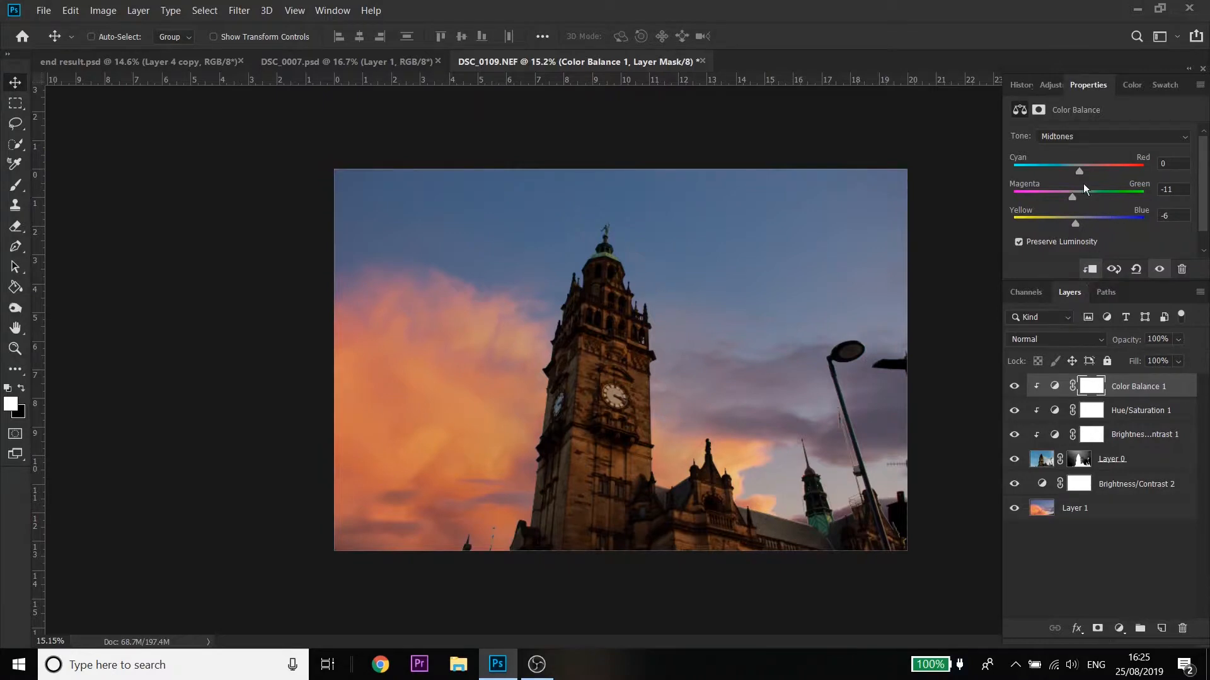
Step: Fine-tune the Color Balance midtones, shifting Cyan-Red slightly toward cyan and Magenta-Green slightly back toward green
drag(1079, 172, 1083, 172)
drag(1084, 172, 1075, 172)
drag(1072, 194, 1075, 195)
click(1049, 87)
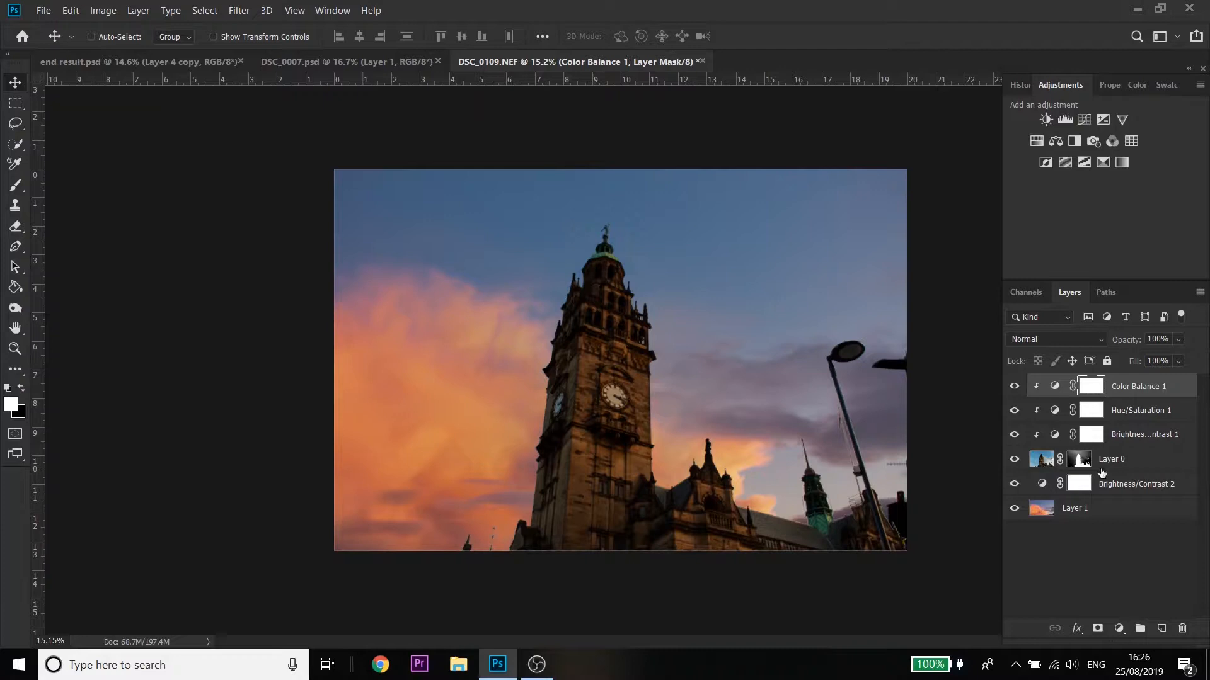
Step: Add an empty layer above the Color Balance adjustment and sample the orange of the cloud for the Brush tool
click(1101, 508)
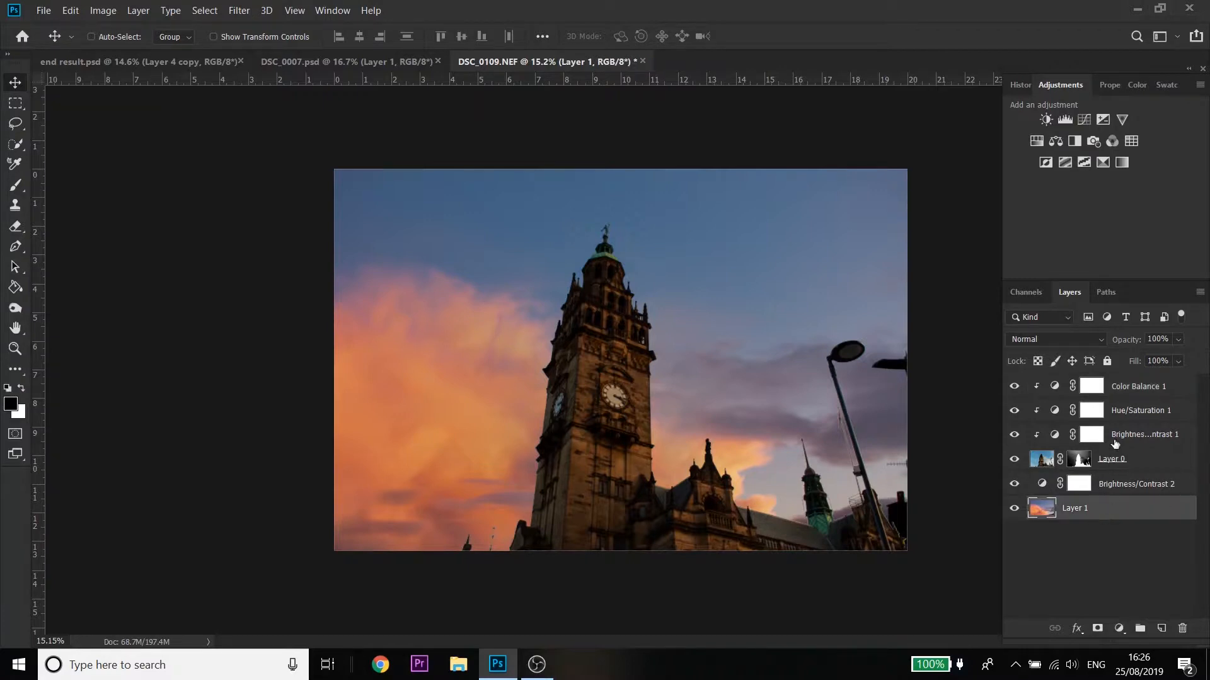
click(1135, 392)
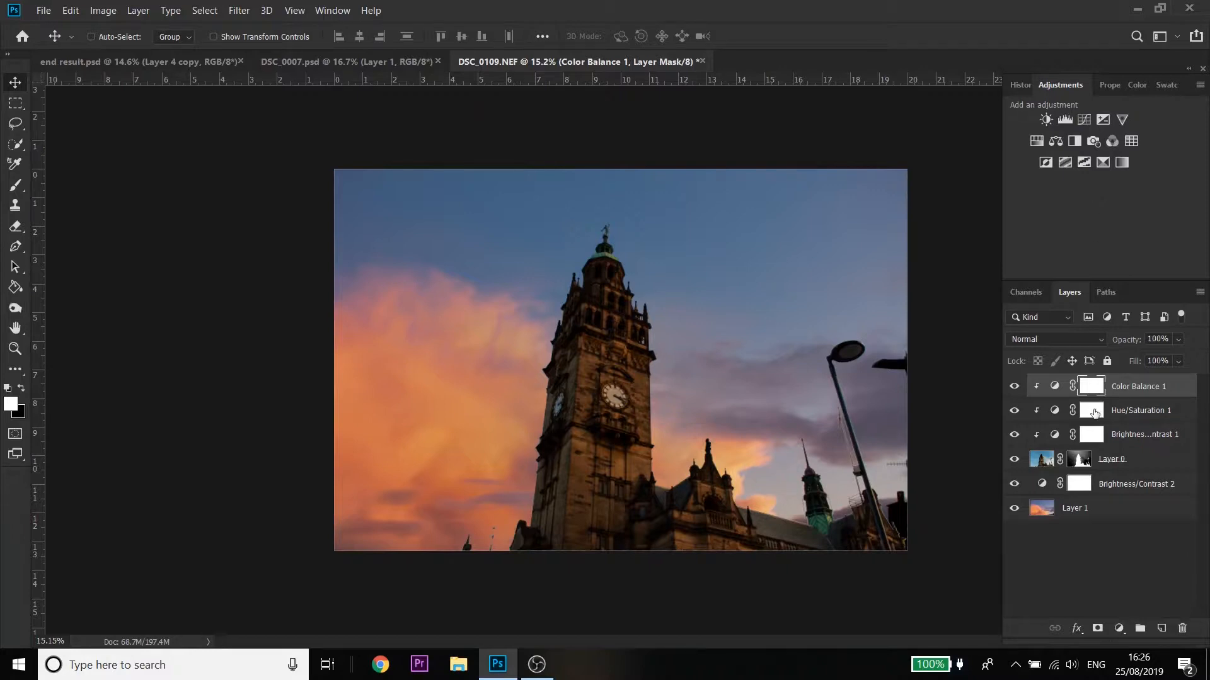
click(1161, 629)
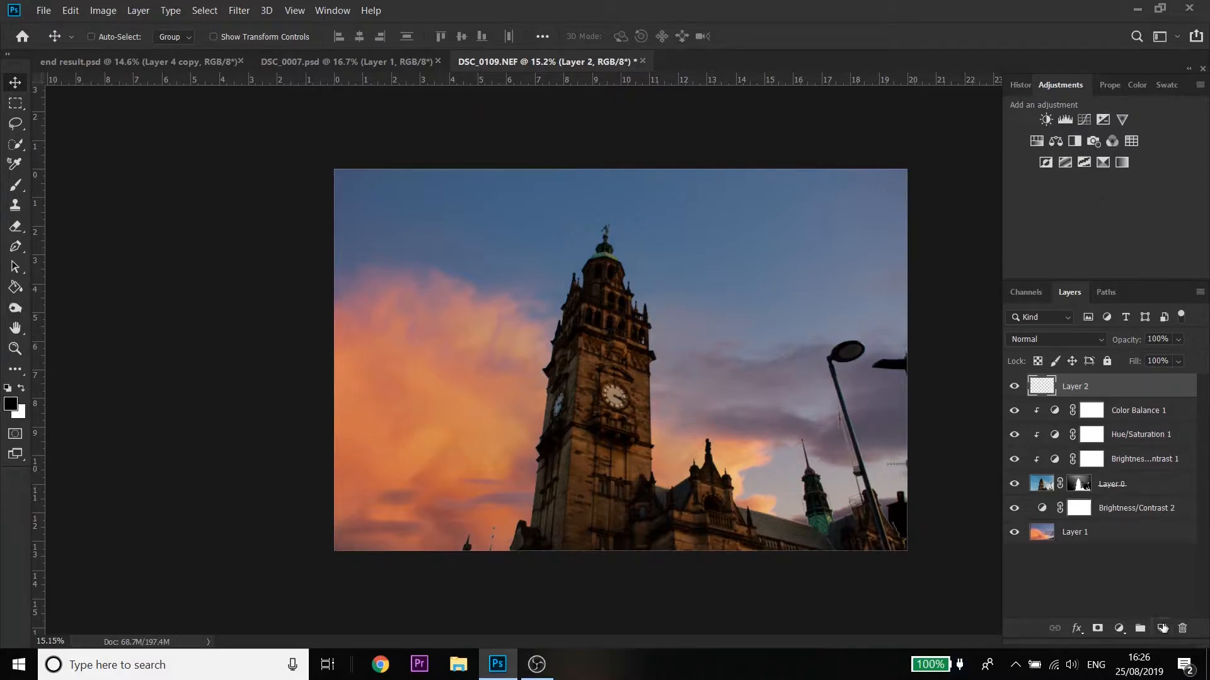
click(16, 187)
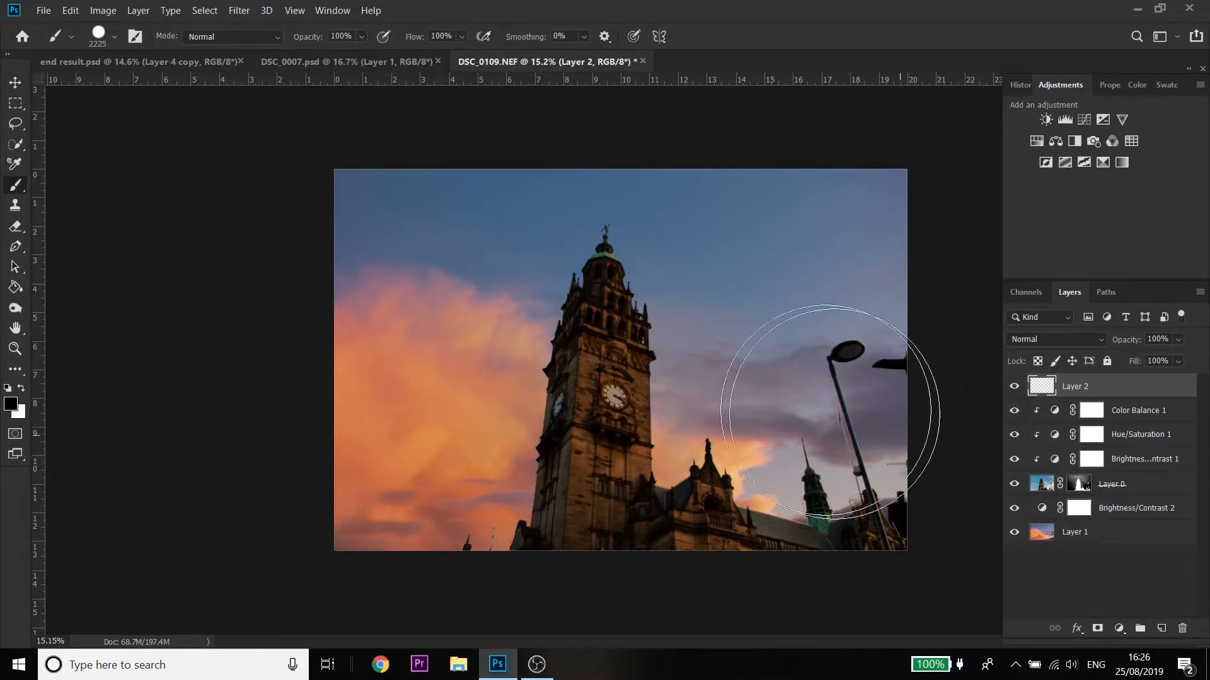
alt+drag(608, 380, 511, 379)
alt+click(461, 389)
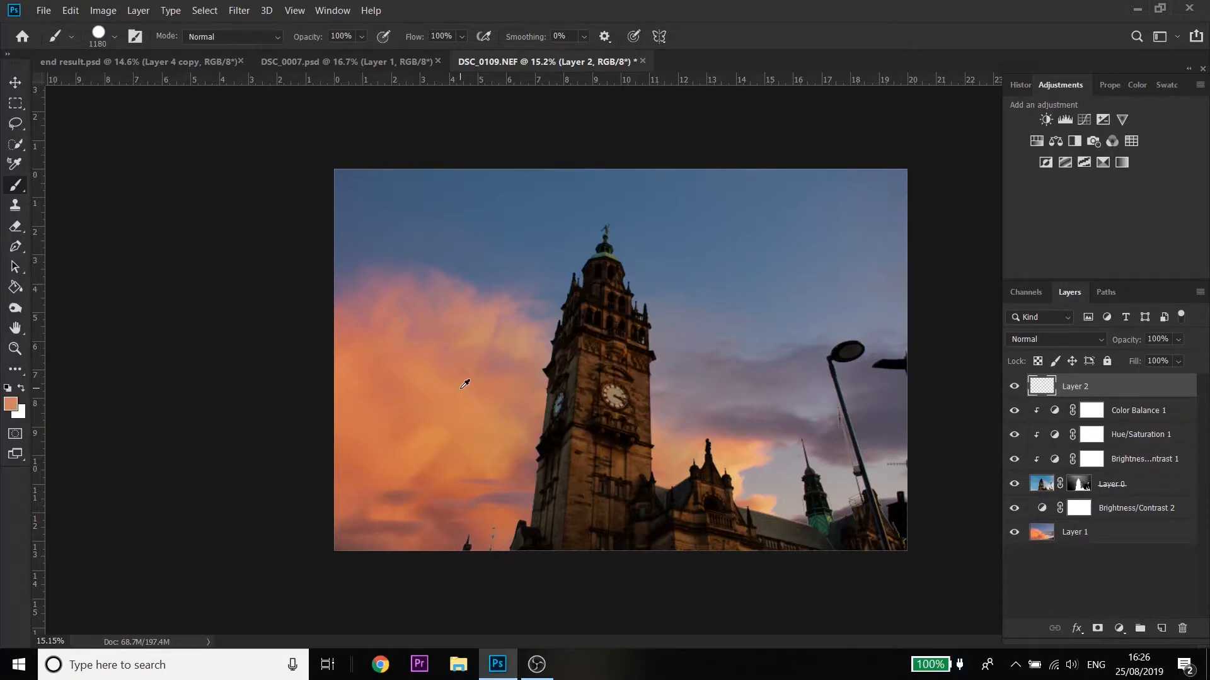
Step: Switch to the soft round brush and set the brush mode to Overlay
click(115, 36)
double_click(57, 216)
click(237, 38)
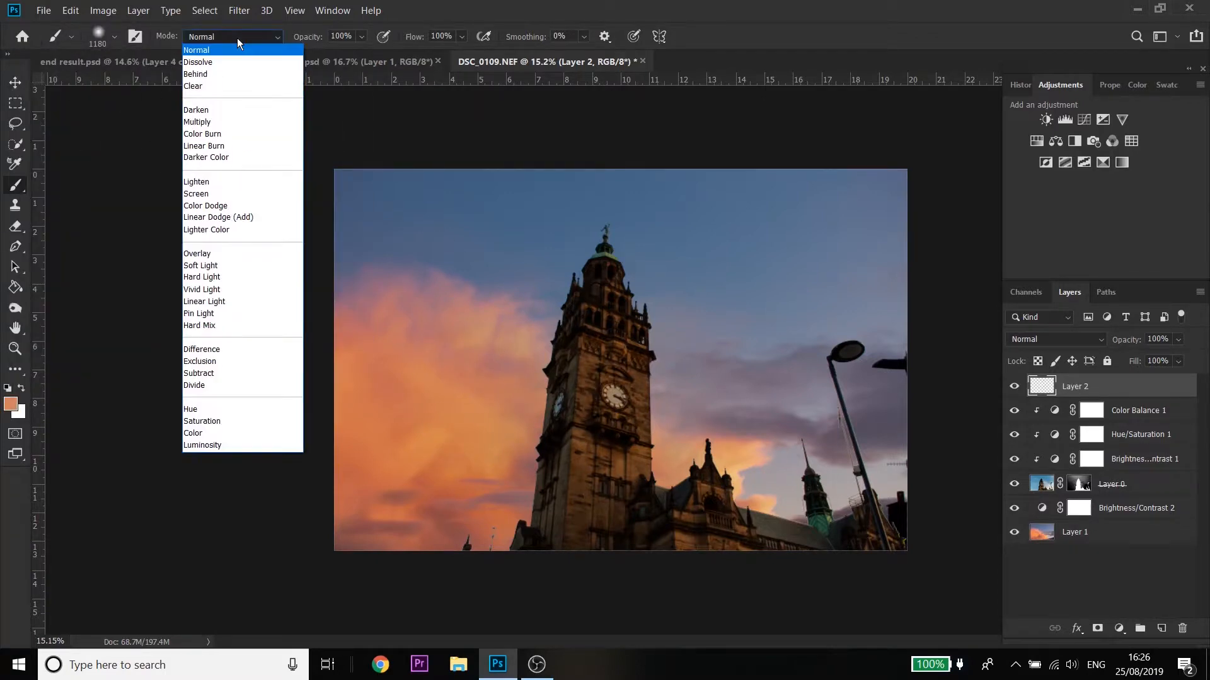
click(202, 253)
Step: Try painting orange over the clock face with the new layer's blend mode set to Overlay, and delete that layer
drag(616, 395, 628, 387)
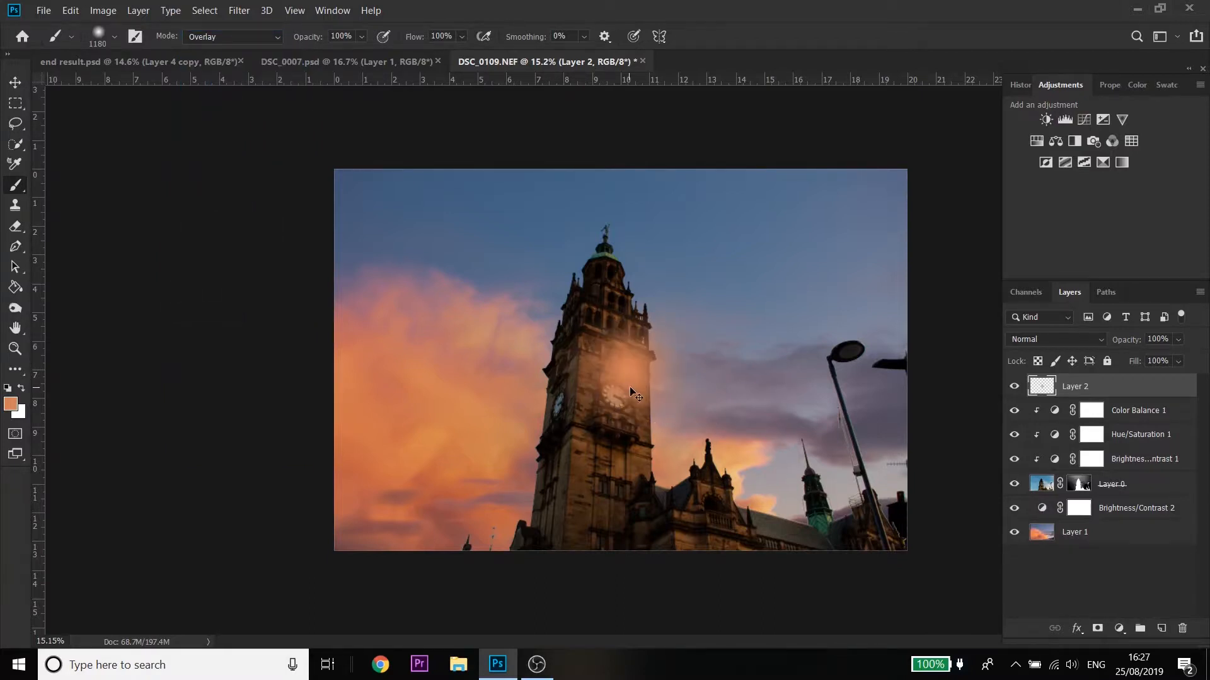
key(ctrl+z)
click(1045, 336)
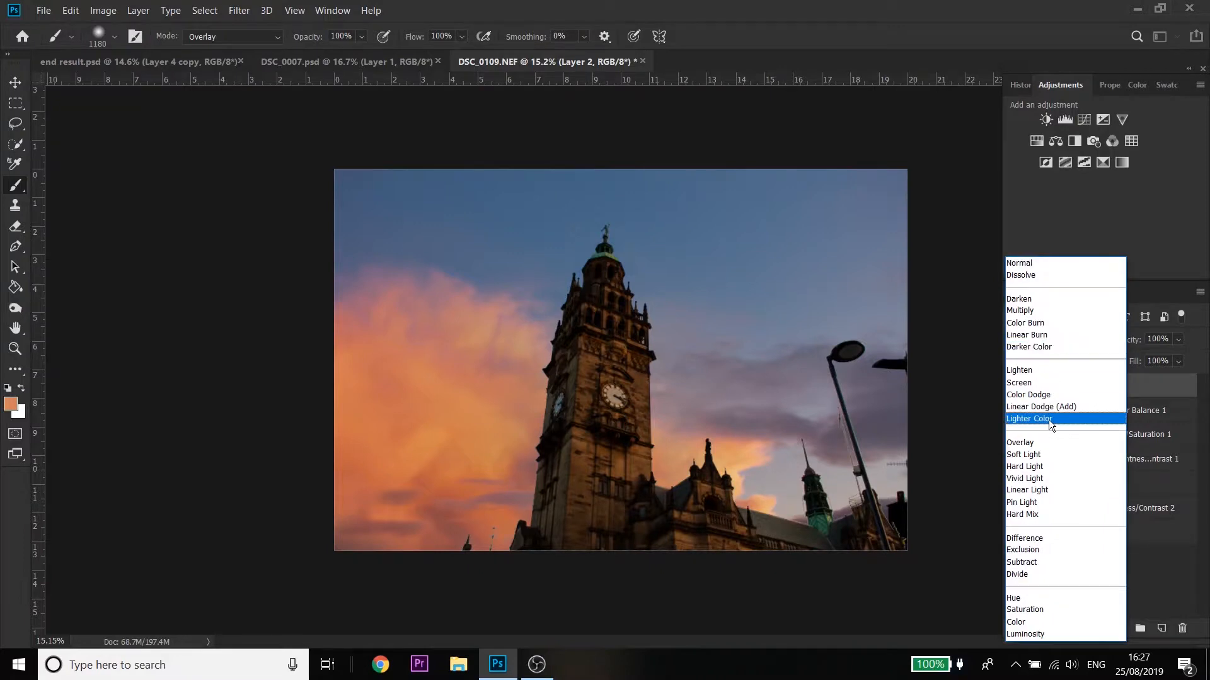
click(1048, 443)
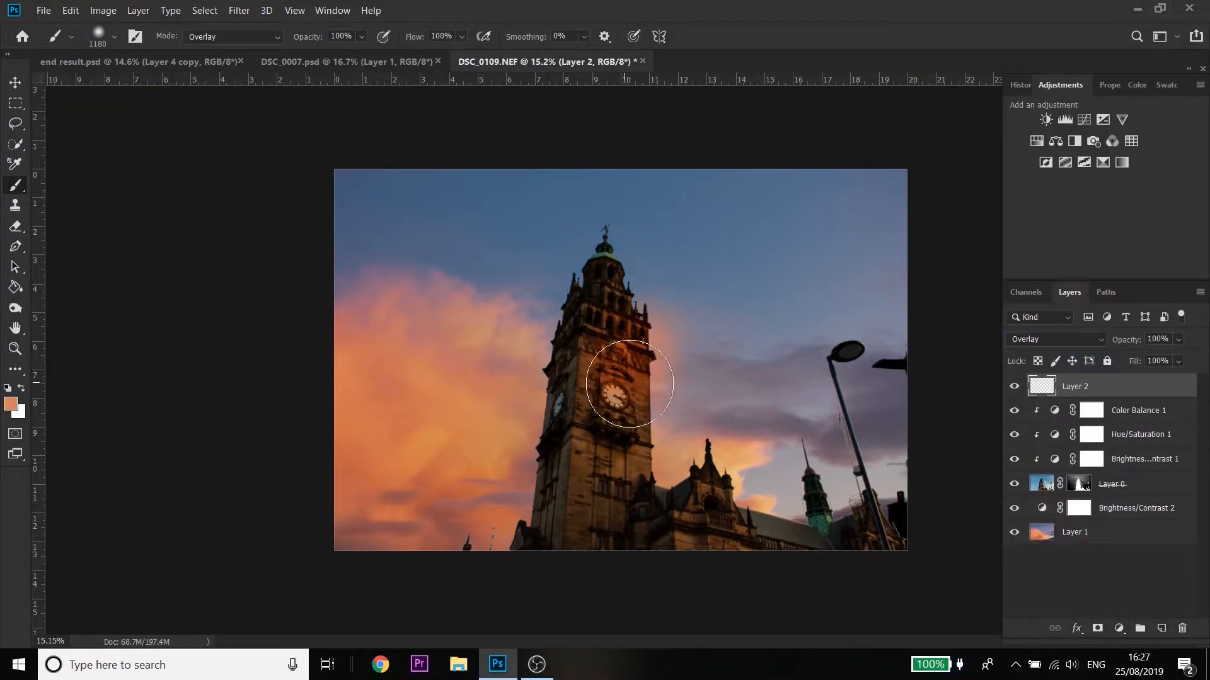
alt+drag(619, 384, 633, 384)
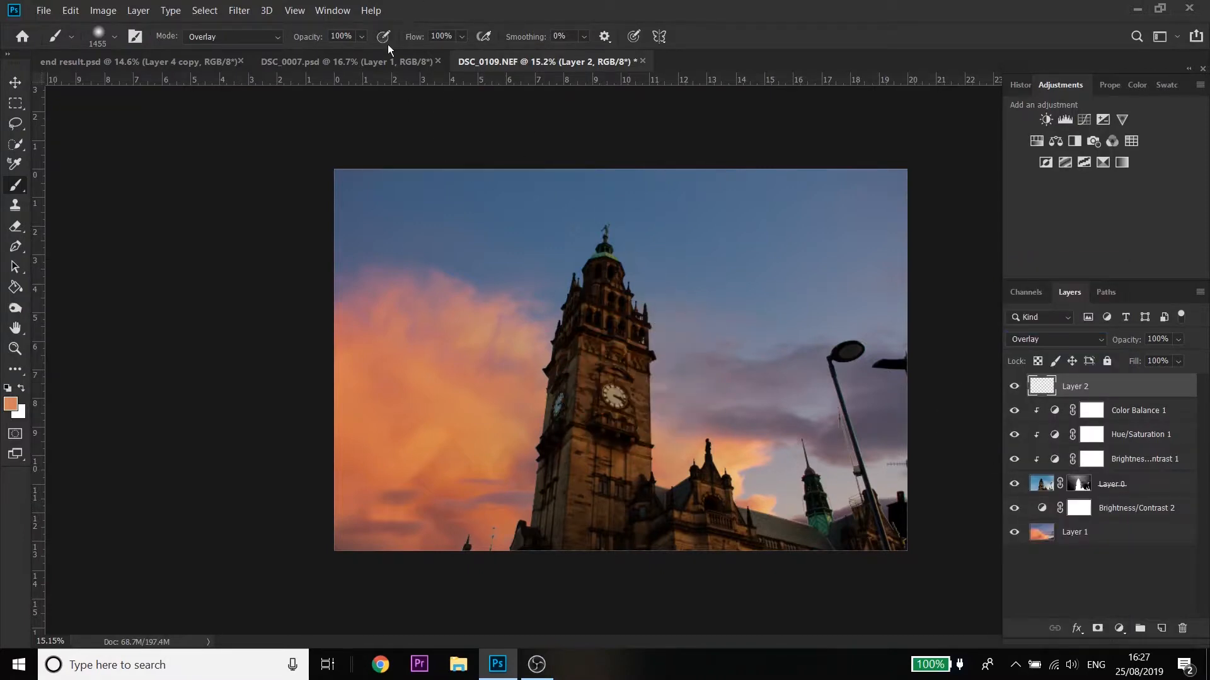
click(1182, 628)
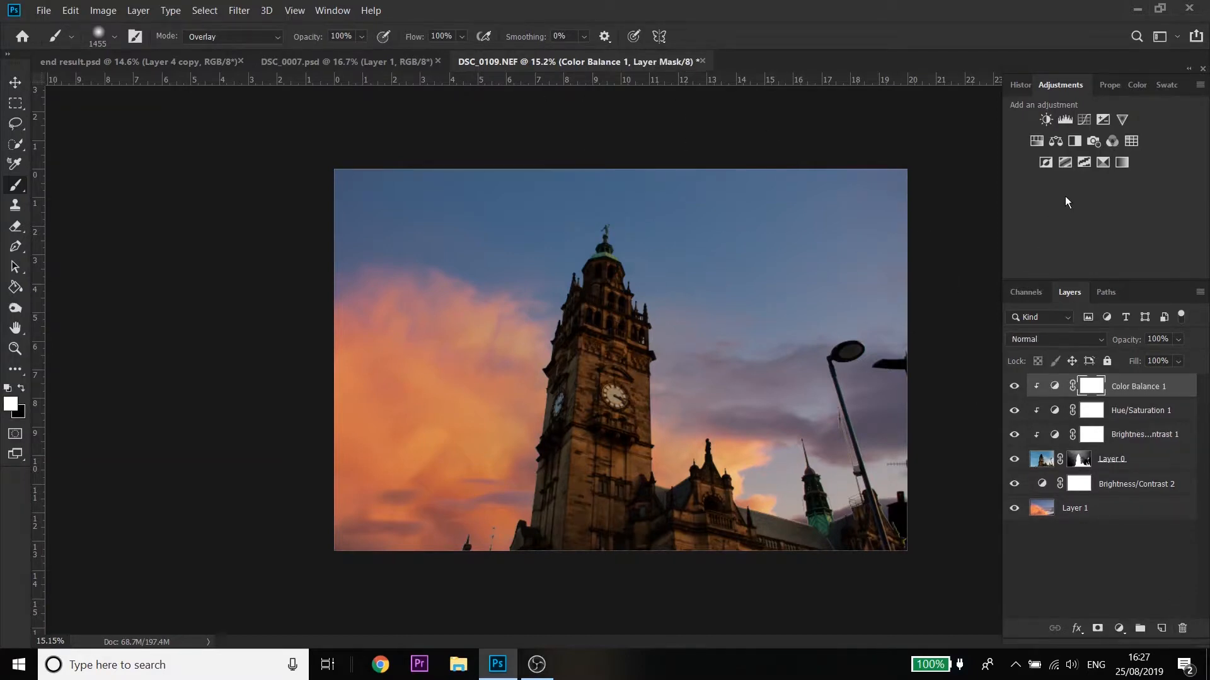
Step: Create a new empty layer at the top of the stack and set the soft brush to 22% opacity and 23% flow
click(1161, 628)
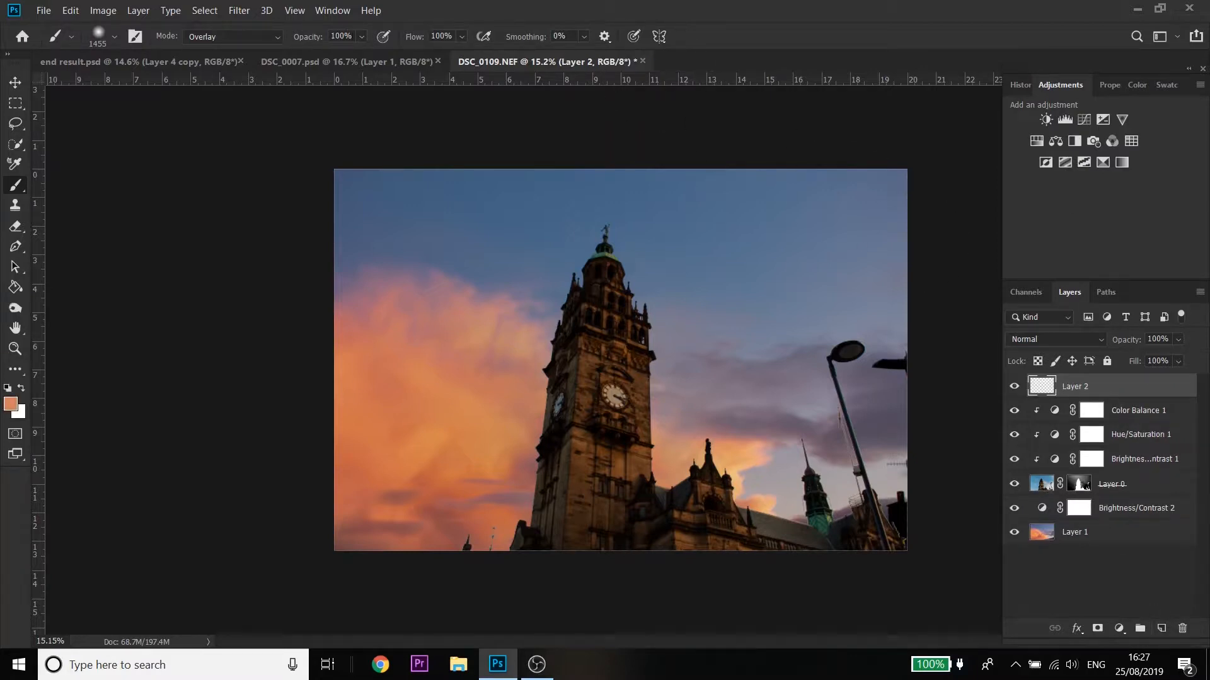
click(115, 36)
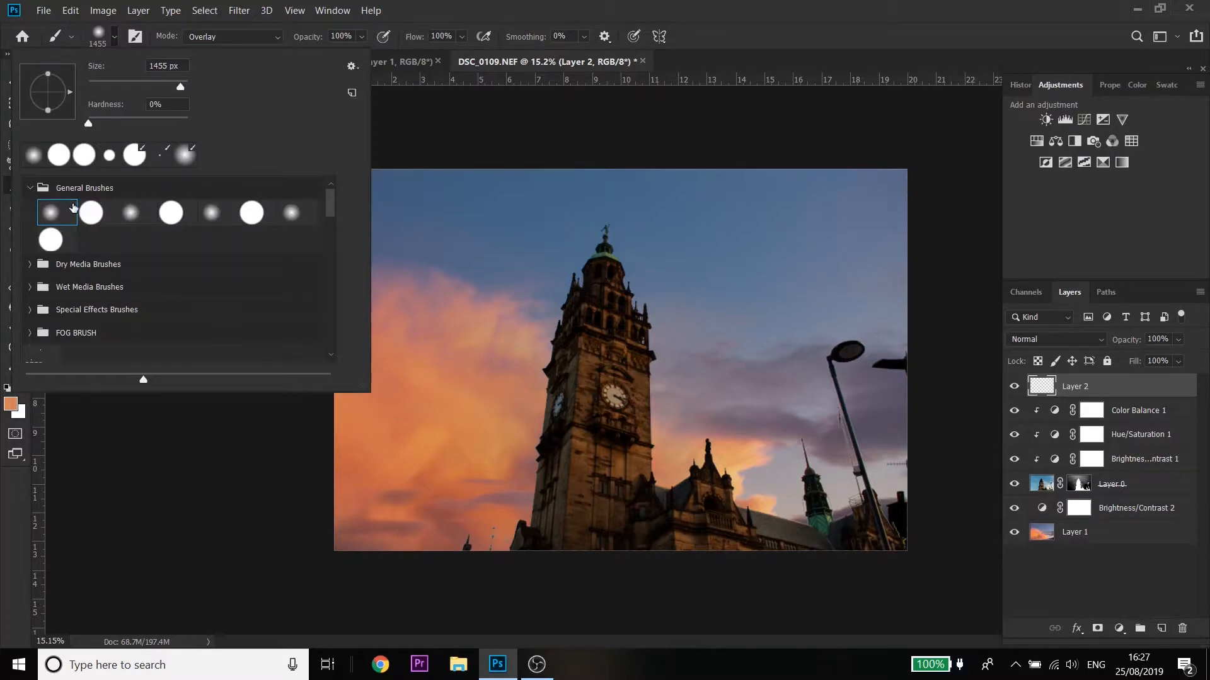
double_click(60, 205)
click(327, 63)
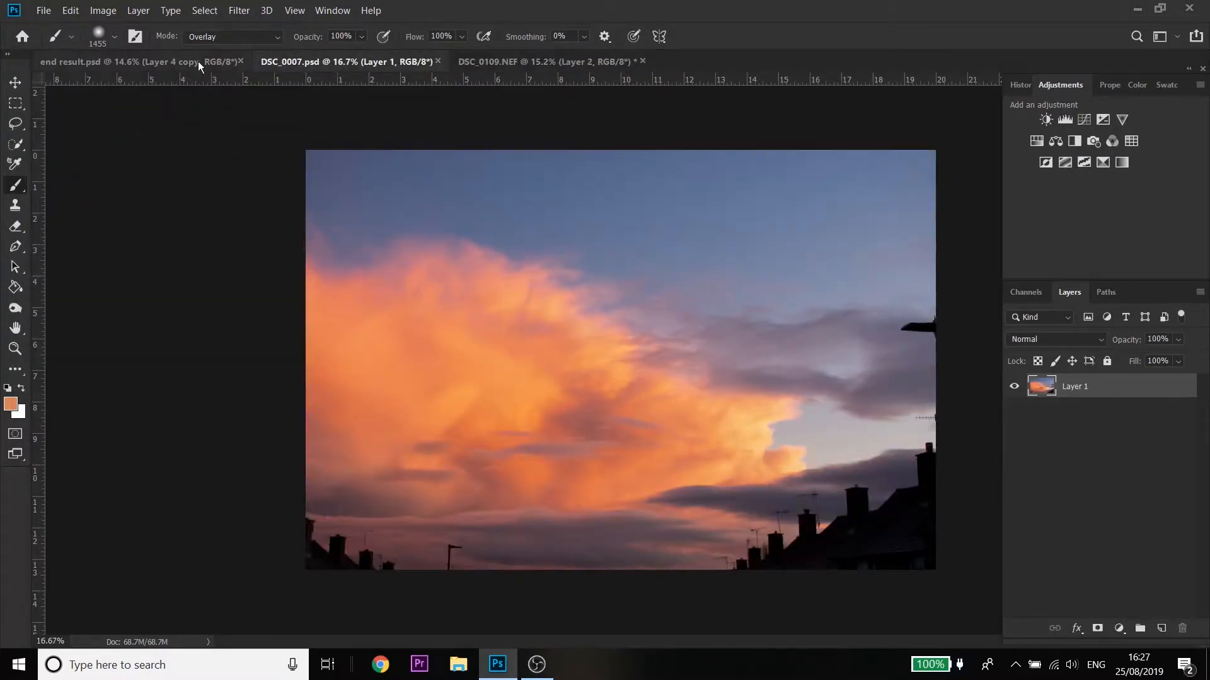
click(198, 62)
click(523, 63)
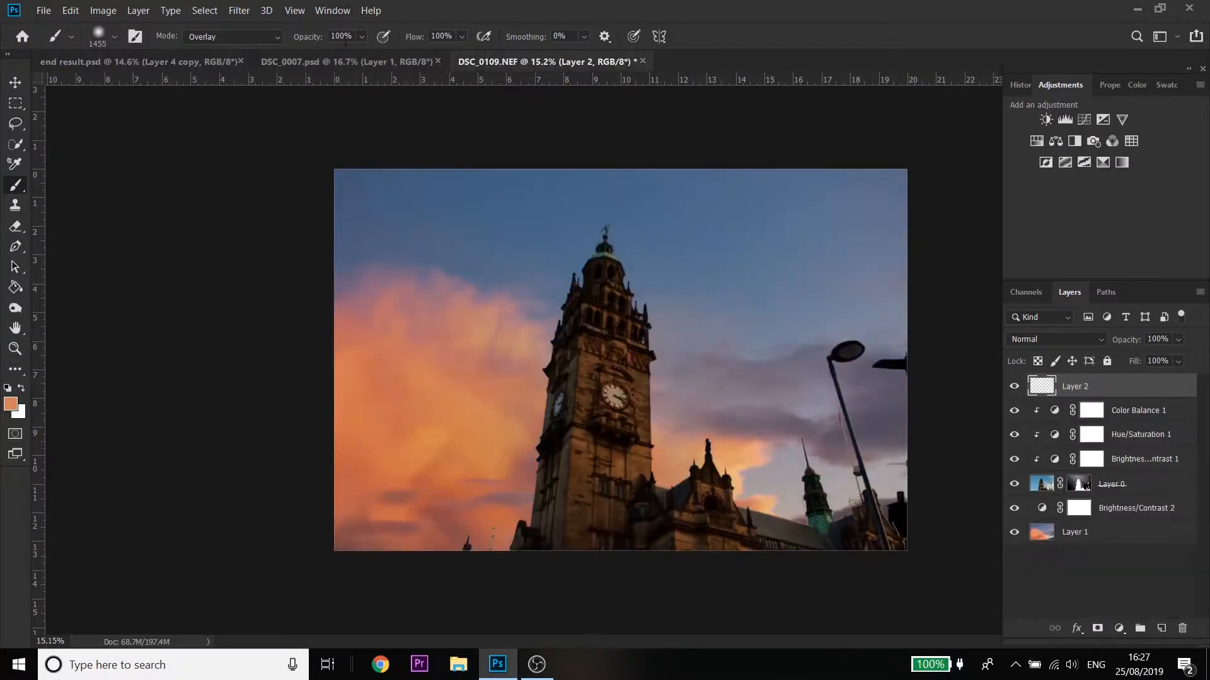
click(362, 36)
click(459, 36)
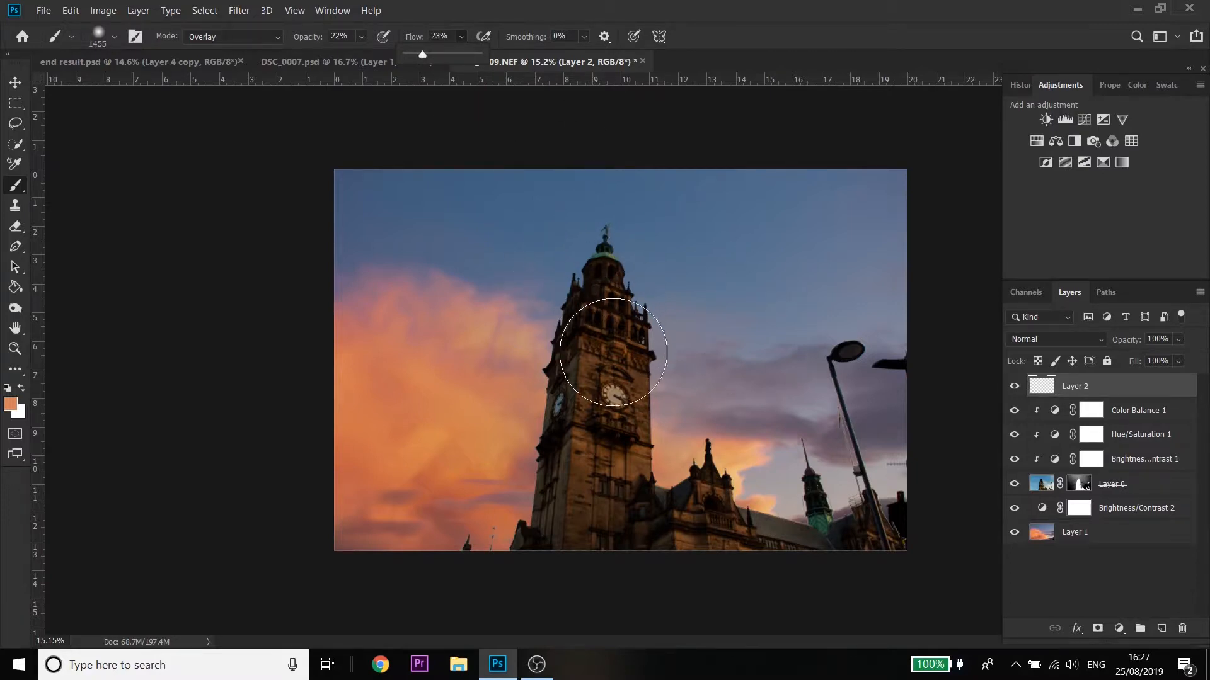
Step: Paint a faint orange glow over the clock tower's stonework on the new layer
click(614, 349)
mouse_move(627, 386)
mouse_down()
mouse_move(614, 343)
mouse_move(605, 466)
mouse_move(610, 366)
mouse_move(630, 316)
mouse_move(577, 293)
mouse_up()
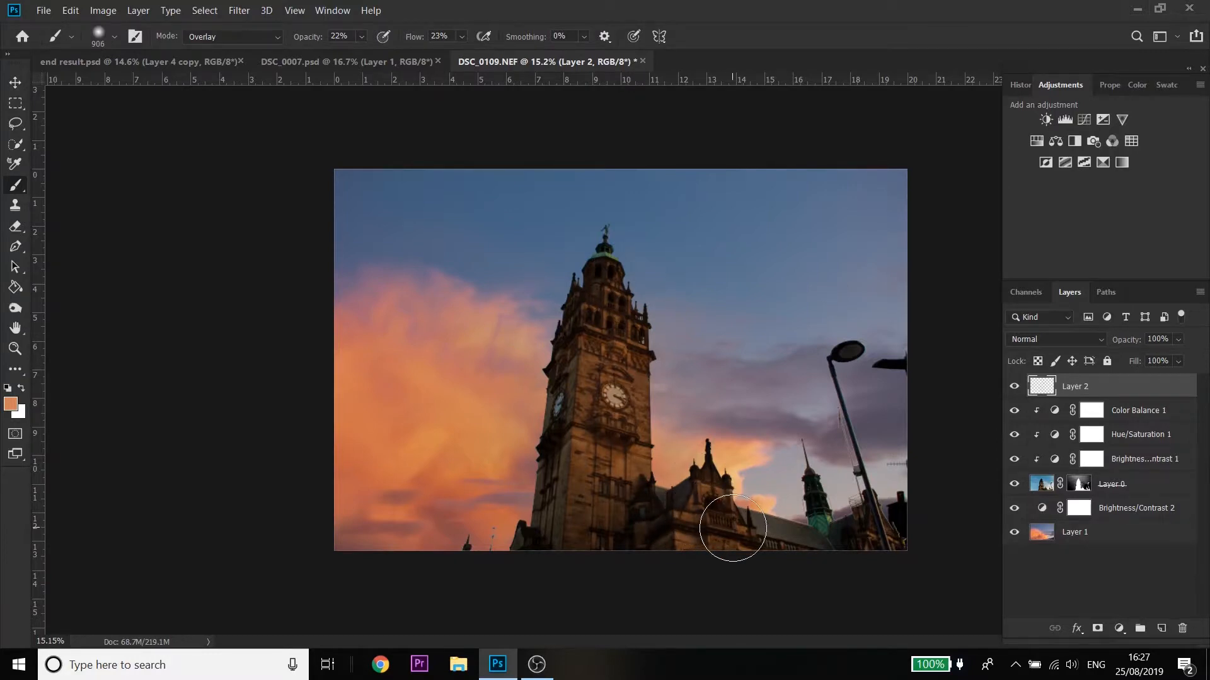
drag(569, 407, 551, 398)
Step: Sample the purple-grey of the clouds, paint it over the tower's shaded side and the green spire, and compare with the paint layer hidden
alt+click(831, 435)
mouse_move(566, 366)
mouse_down()
mouse_move(551, 451)
mouse_move(556, 539)
mouse_up()
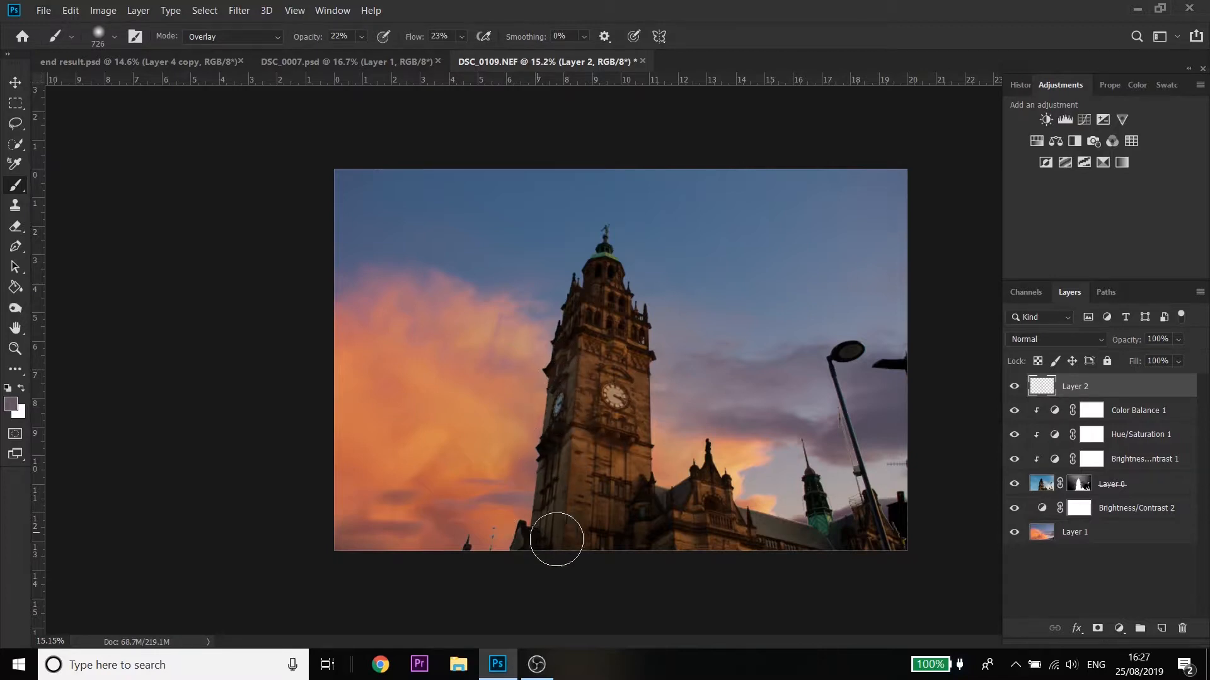
alt+right_click(819, 485)
drag(819, 482, 814, 482)
click(1015, 387)
Step: Activate the Burn tool on the masked tower photo layer, reduce its brush size to 137, and inspect the small antenna beside the tower
click(24, 305)
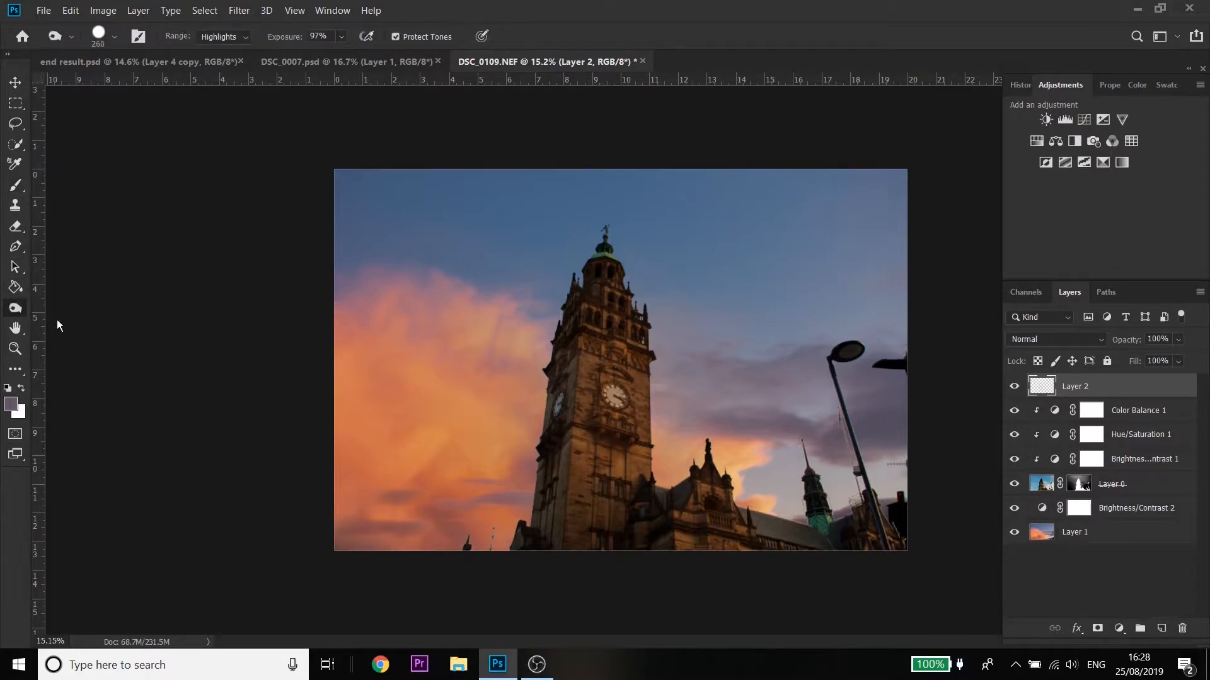
scroll(483, 538, up, 2)
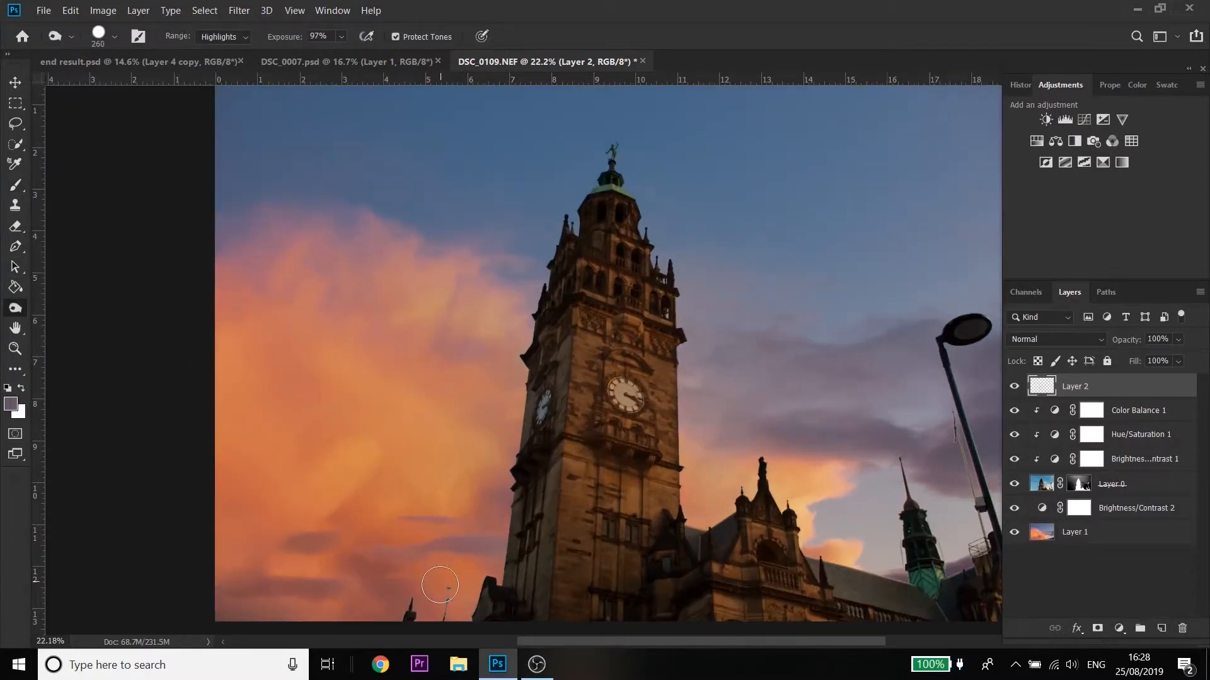
scroll(425, 565, down, 1)
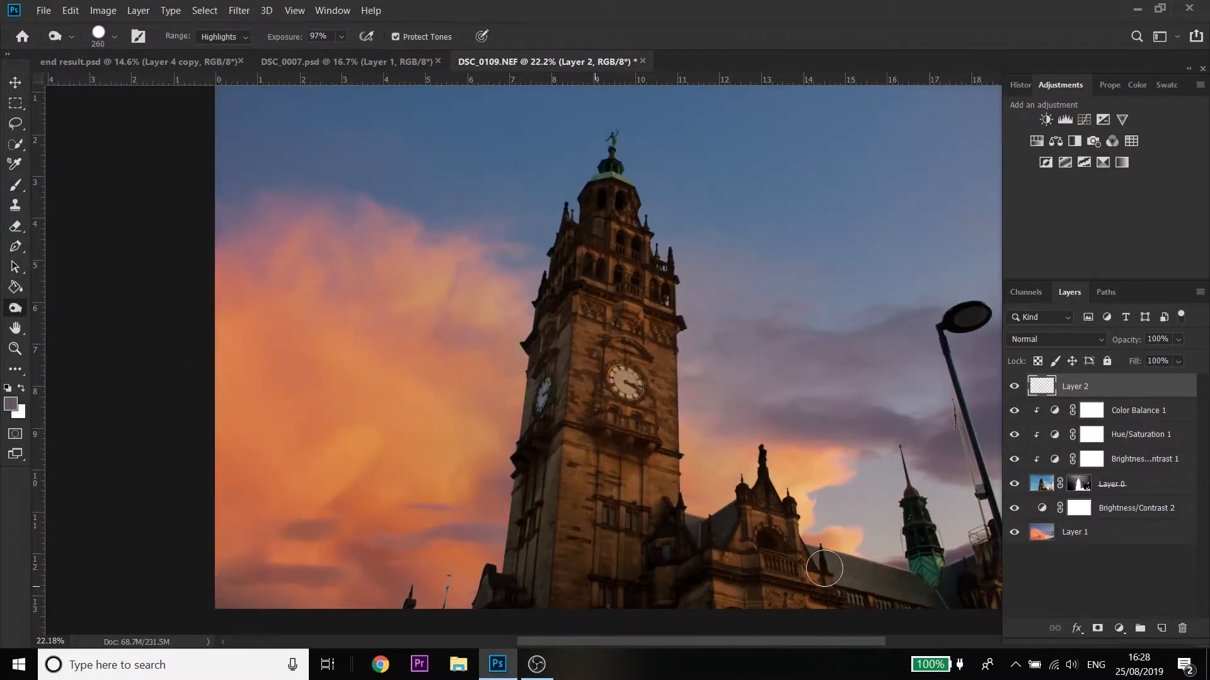
click(1047, 490)
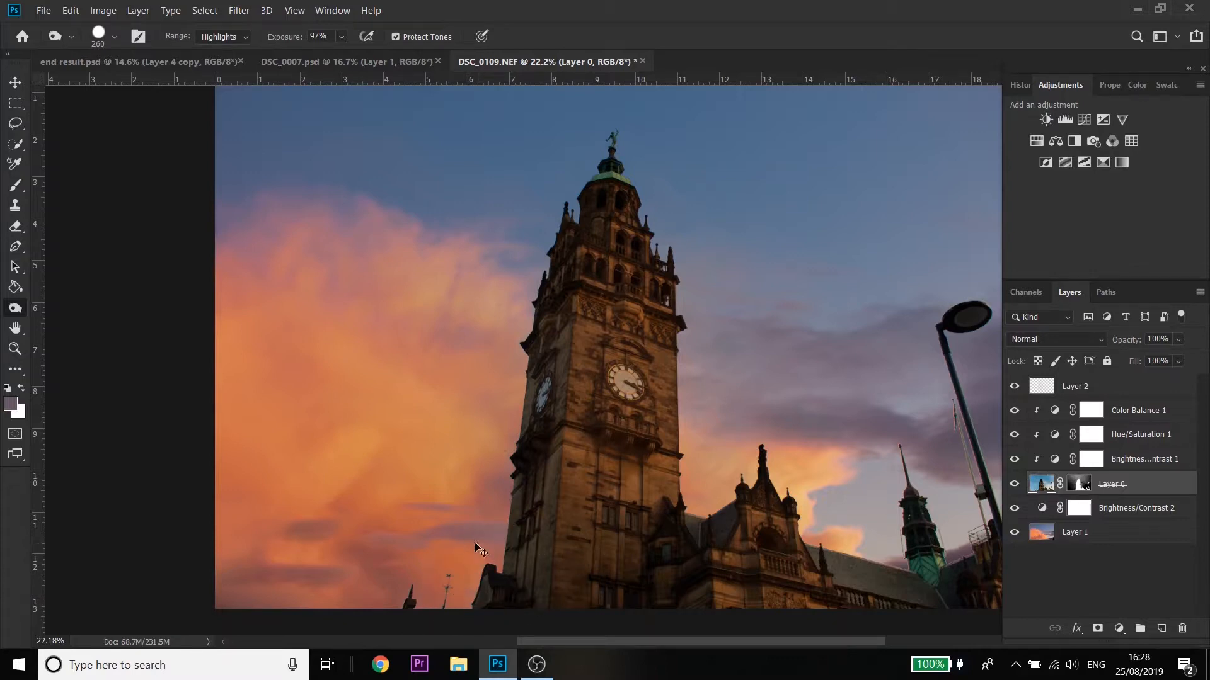
drag(449, 578, 437, 579)
key(ctrl+minus)
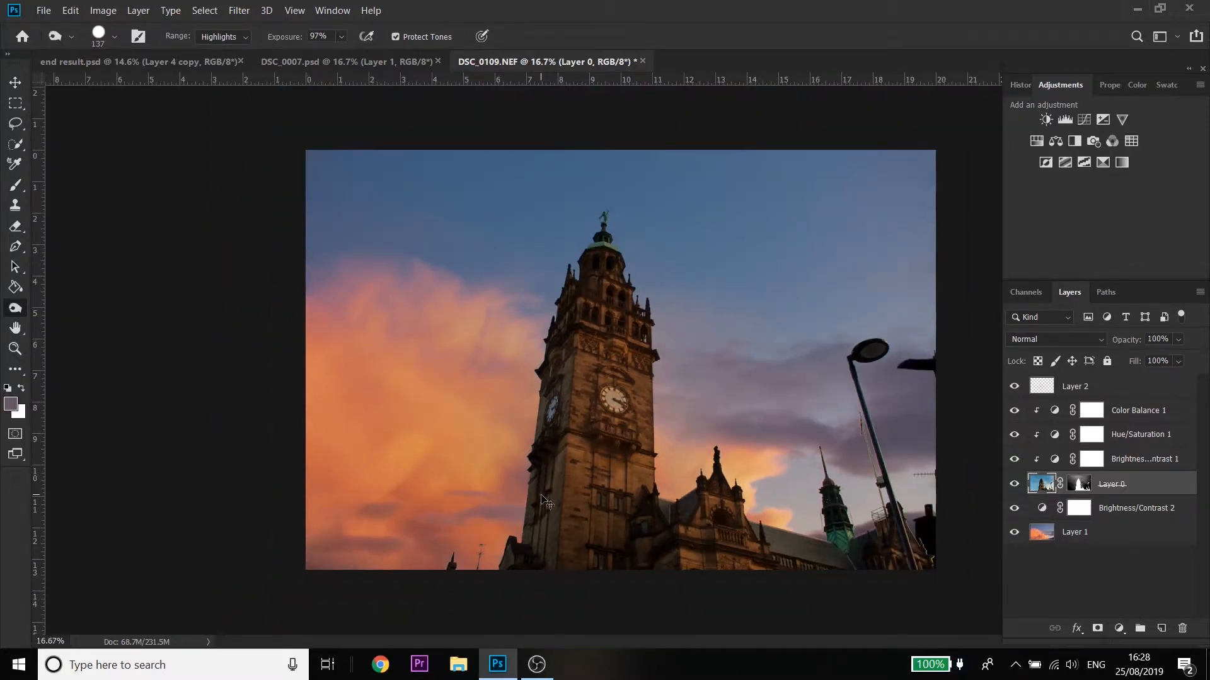
scroll(453, 570, up, 6)
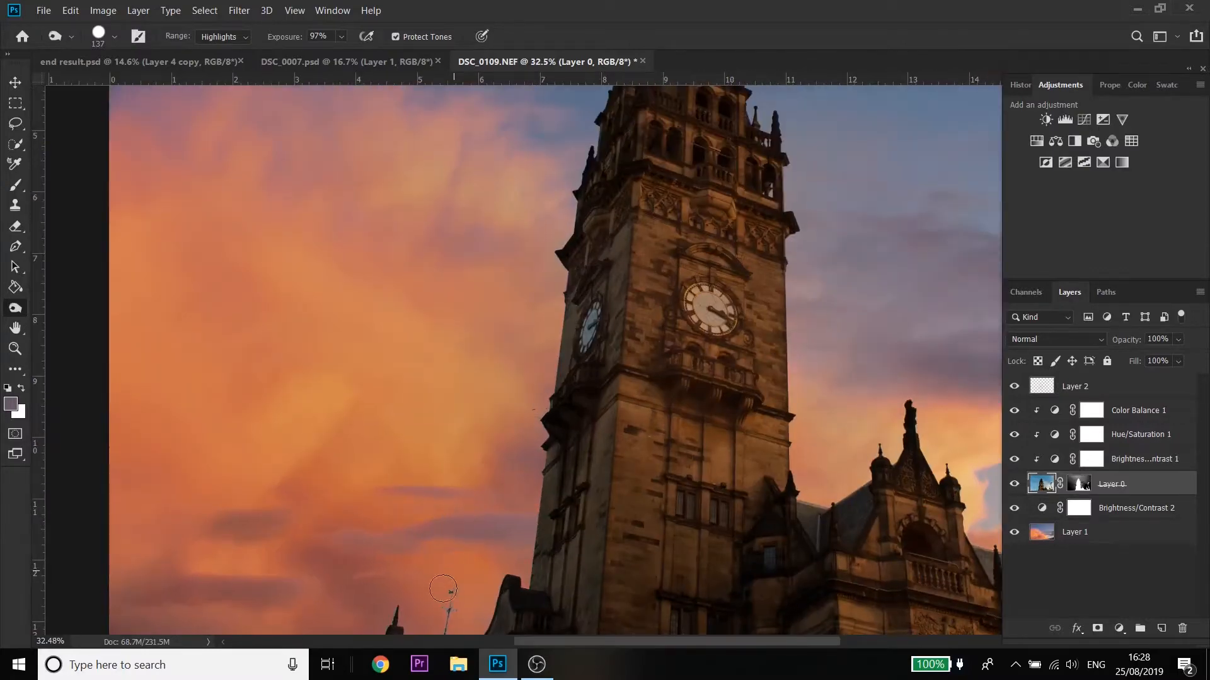
scroll(450, 567, up, 1)
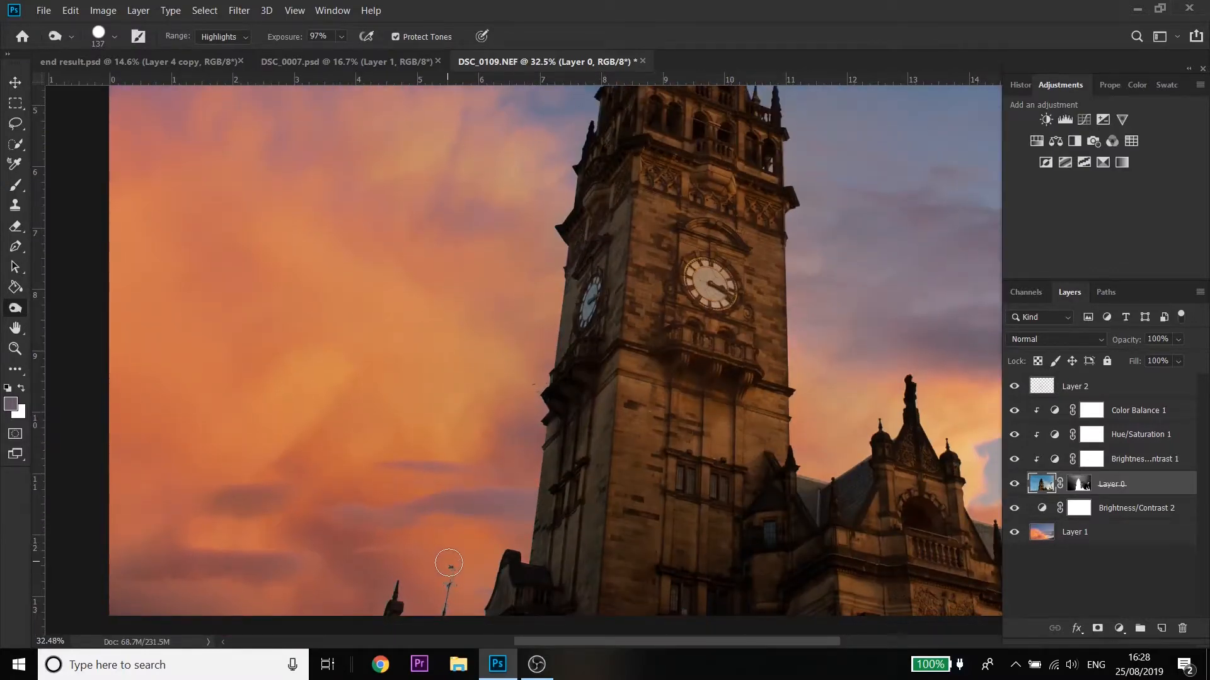
scroll(548, 497, down, 3)
scroll(549, 498, down, 1)
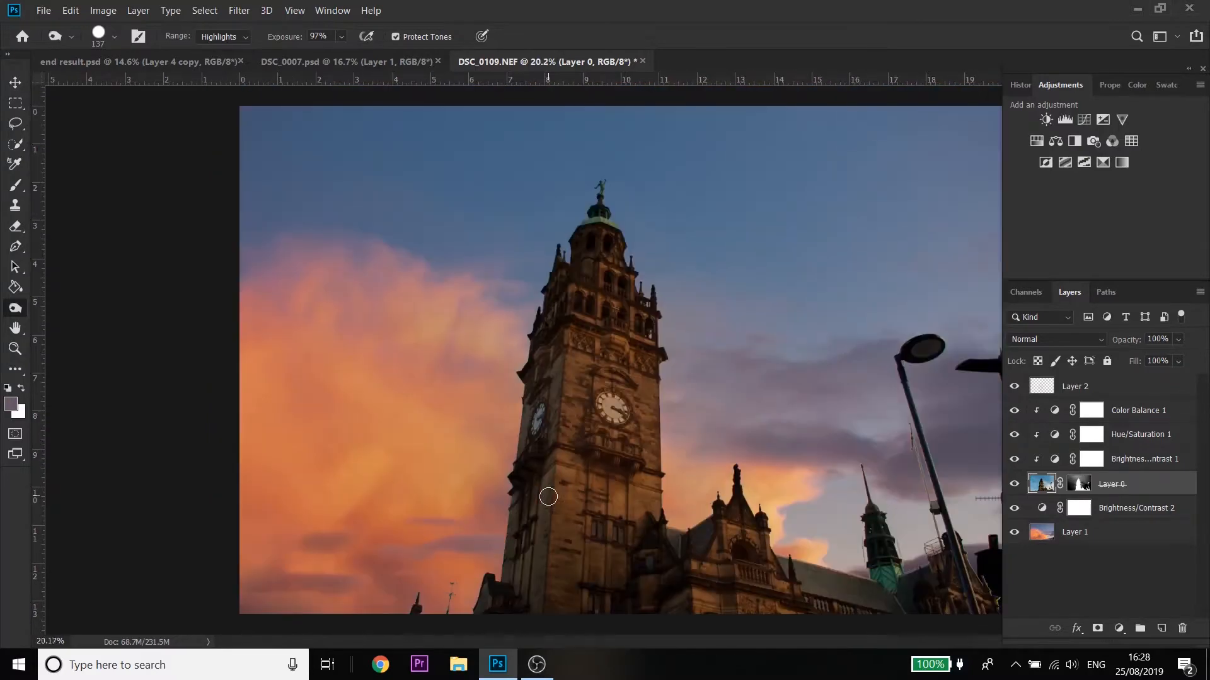
Step: Burn the highlights along the buildings and the street lamp with a 375 px brush at 23% exposure
alt+right_click(564, 344)
click(339, 37)
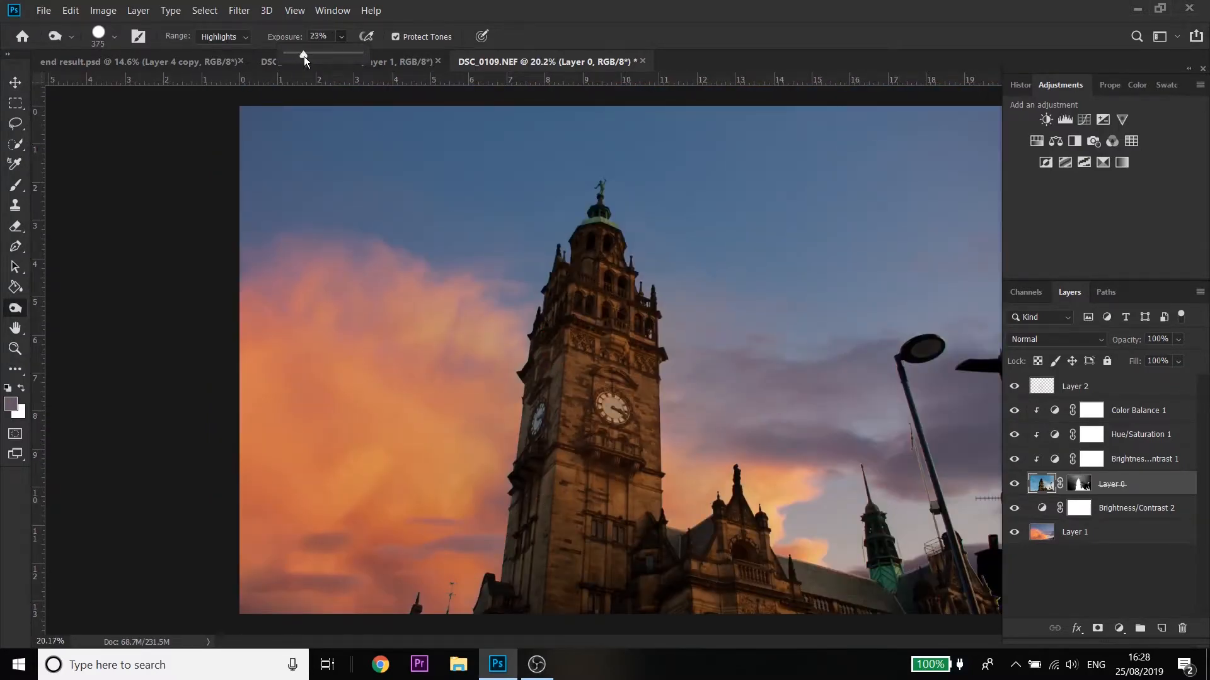
click(502, 577)
mouse_move(511, 514)
mouse_down()
mouse_move(512, 432)
mouse_move(536, 317)
mouse_move(609, 192)
mouse_move(651, 316)
mouse_move(667, 538)
mouse_move(685, 541)
mouse_move(710, 515)
mouse_move(728, 467)
mouse_move(761, 548)
mouse_move(876, 571)
mouse_move(857, 477)
mouse_move(924, 563)
mouse_move(949, 556)
mouse_move(900, 455)
mouse_move(893, 346)
mouse_up()
scroll(861, 409, down, 3)
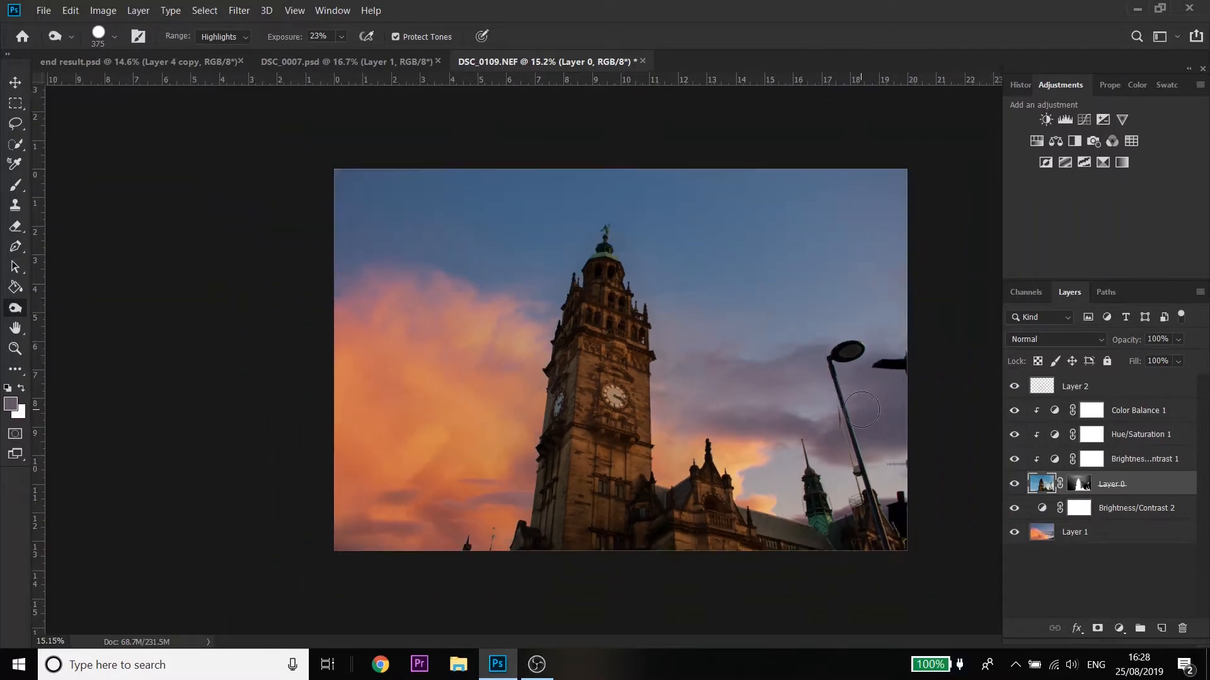
scroll(758, 443, up, 2)
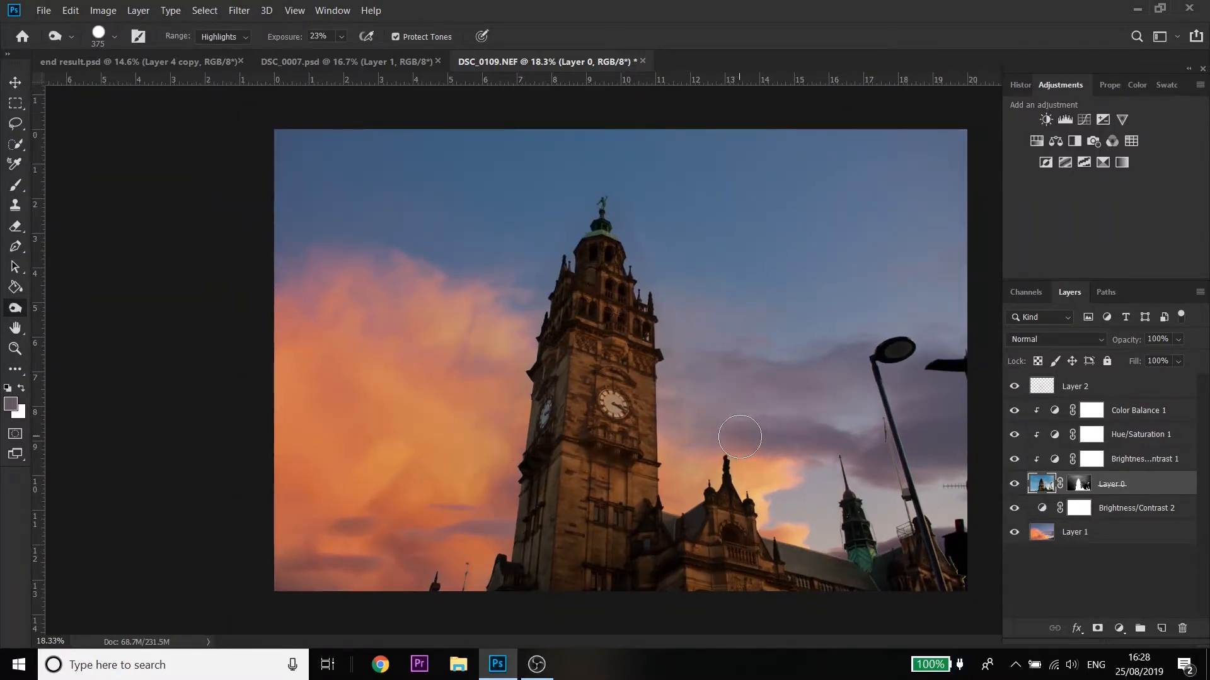
Step: Add a Gradient Map adjustment above Layer 2 using the Violet, Orange preset, and accept it unchanged in the Gradient Editor
click(1132, 392)
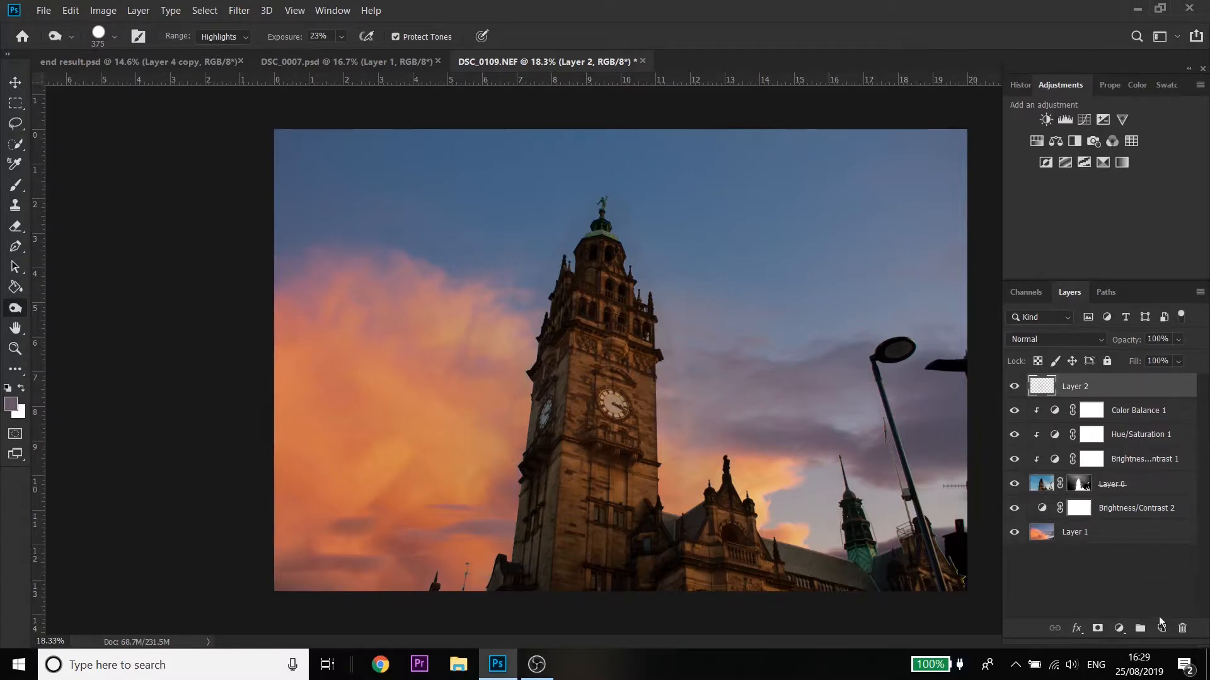
click(1121, 162)
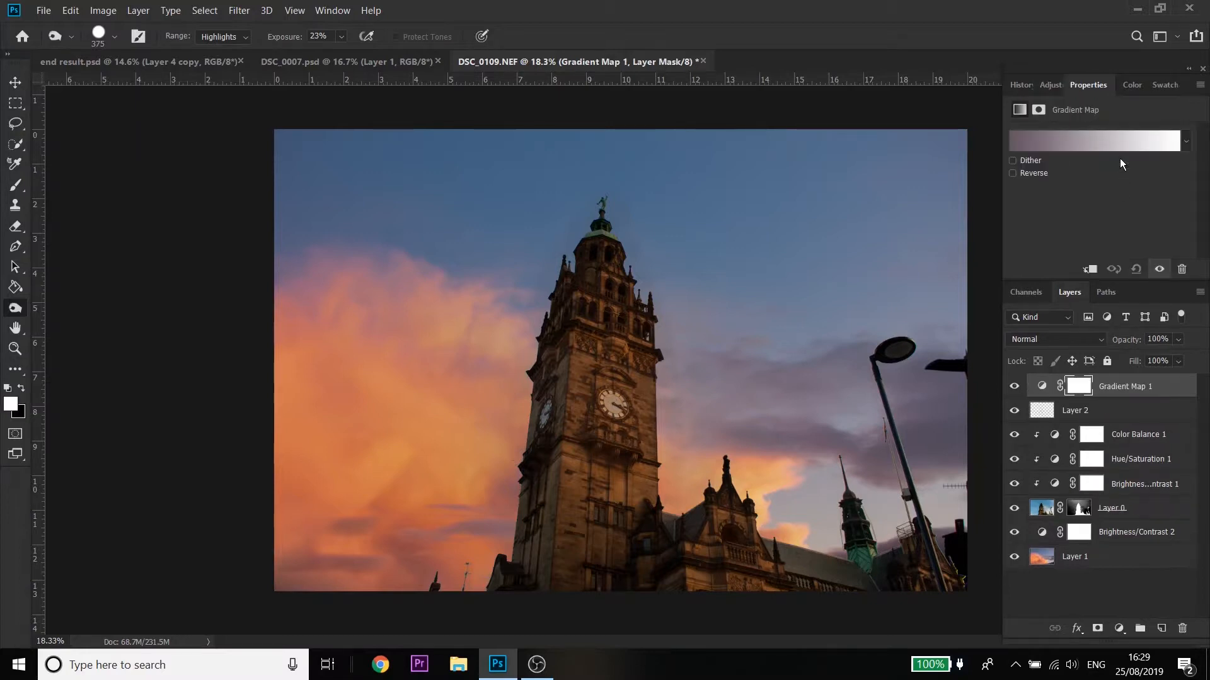
click(1187, 142)
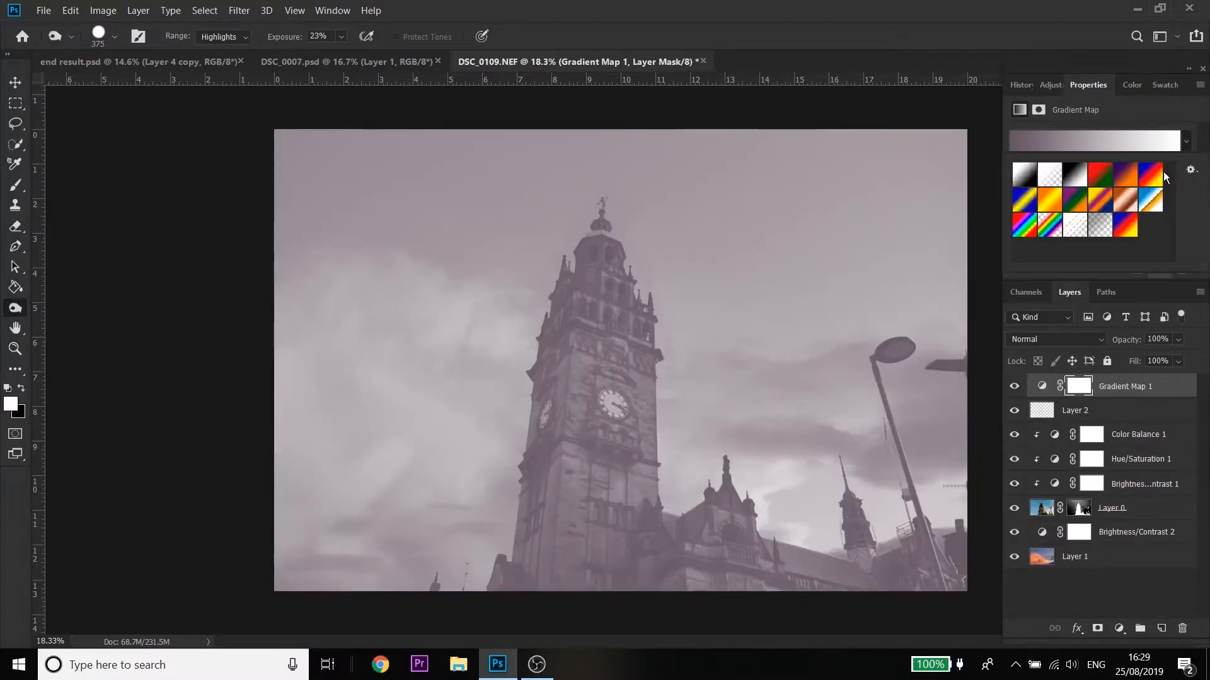
double_click(1132, 179)
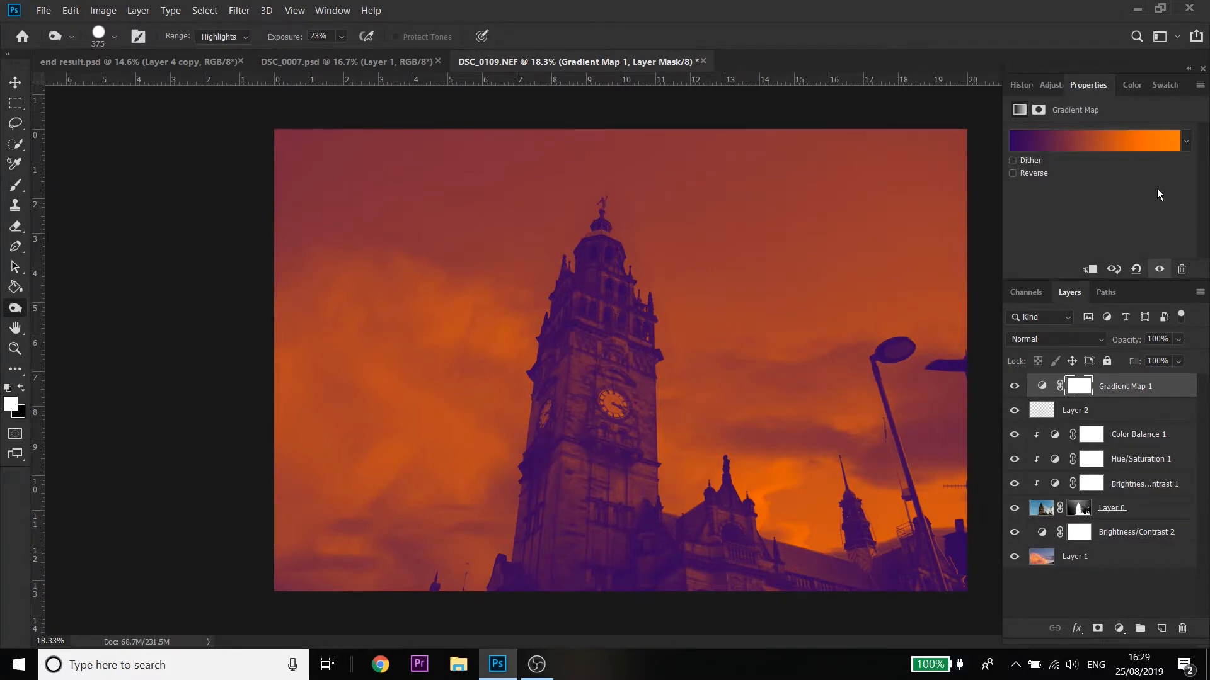
click(1142, 142)
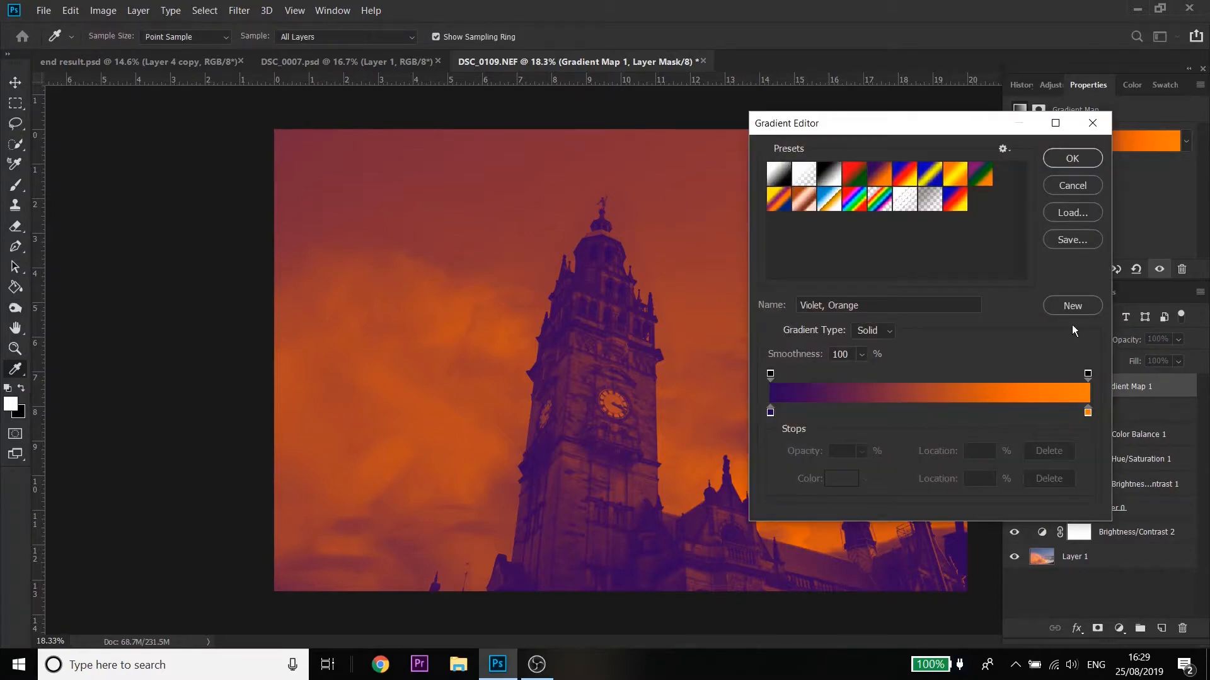
click(1079, 159)
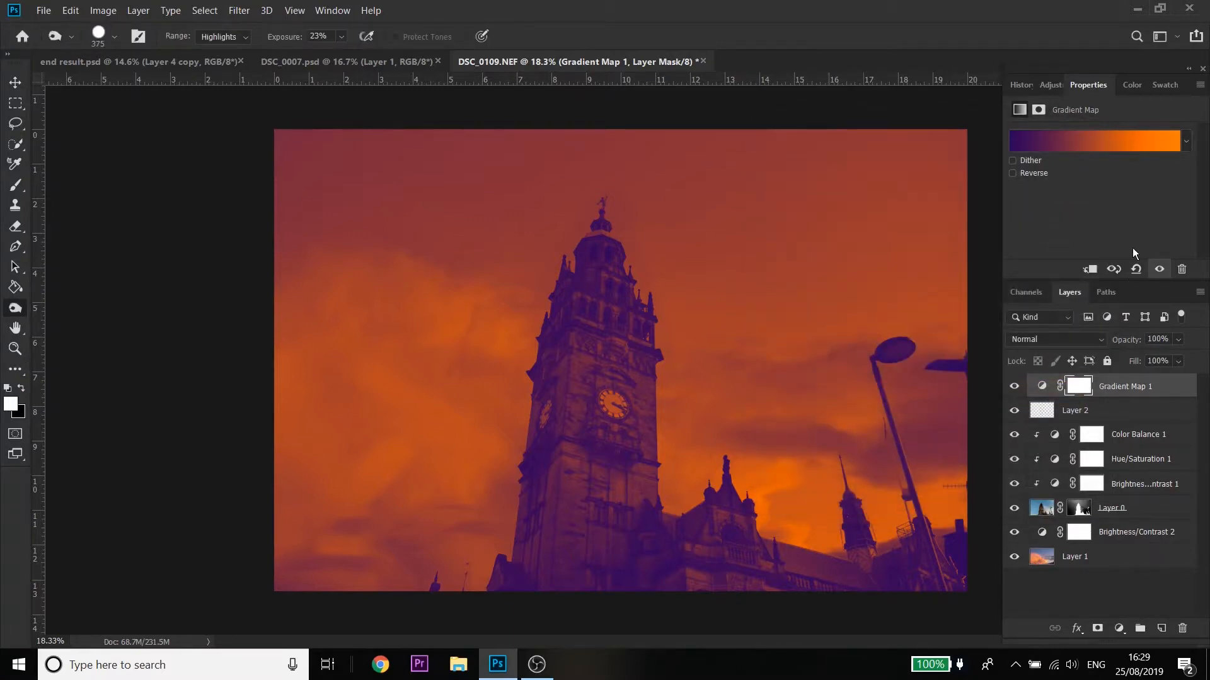
Step: Lower the Gradient Map layer's fill to 25% and check the blended picture with its layer mask active
click(1041, 386)
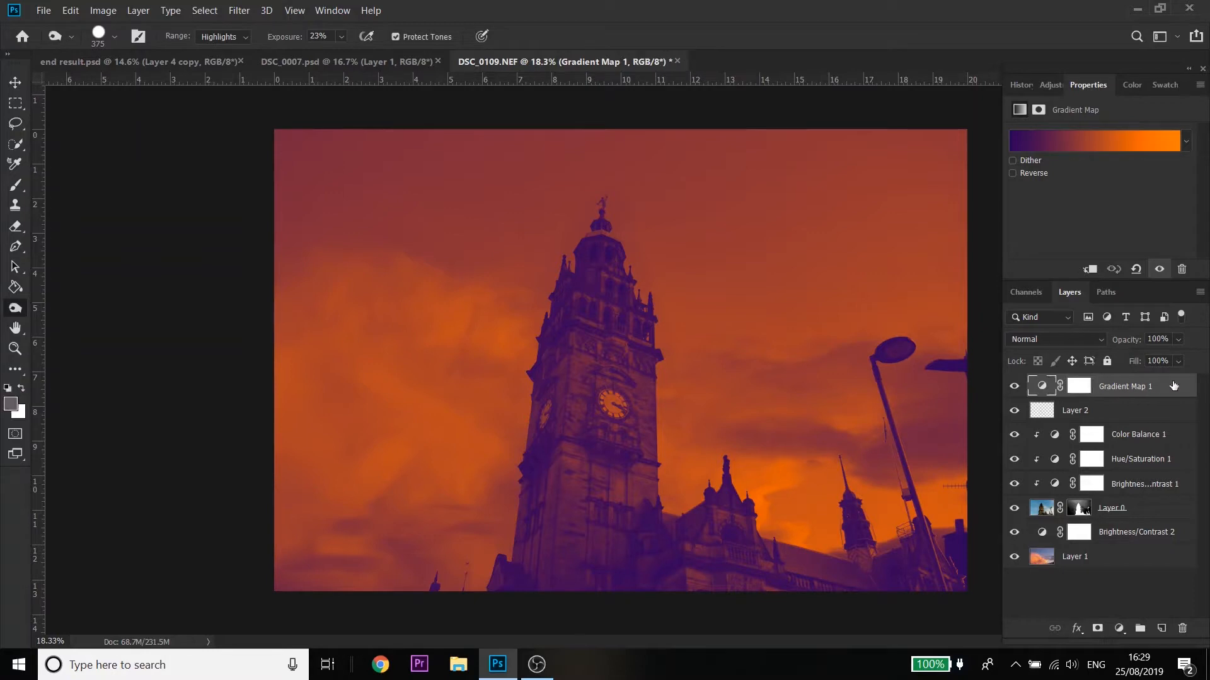
click(1179, 361)
drag(1173, 381, 1142, 386)
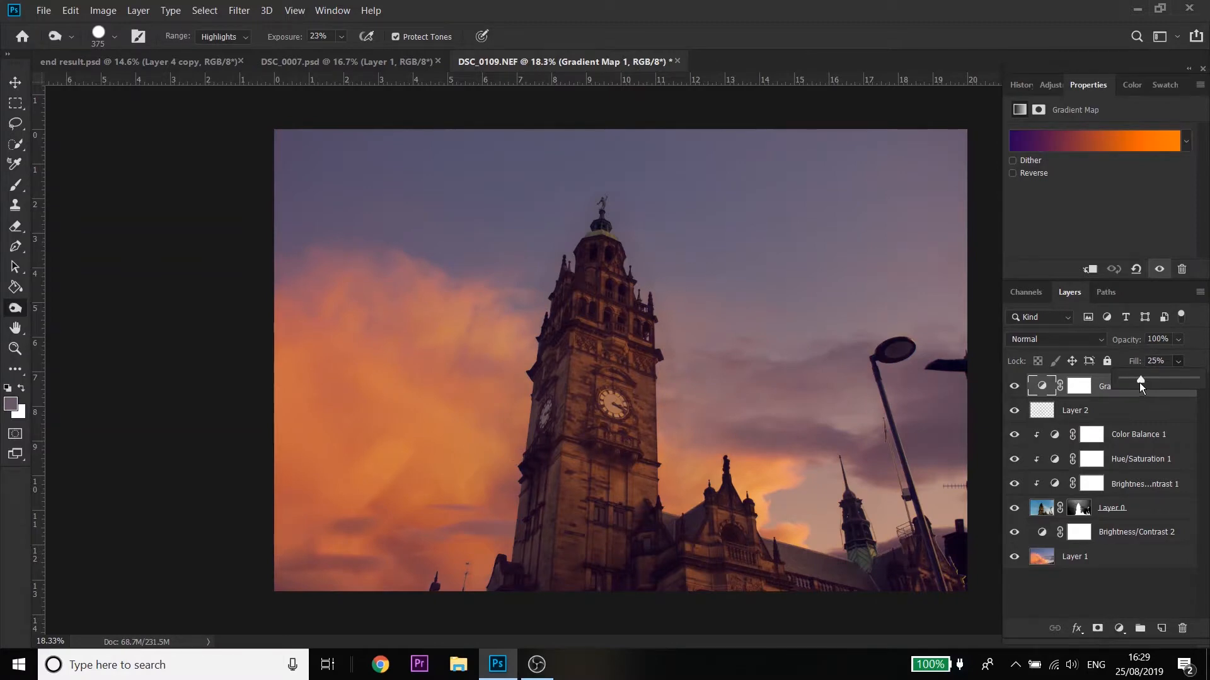
drag(1140, 380, 1148, 380)
click(1177, 363)
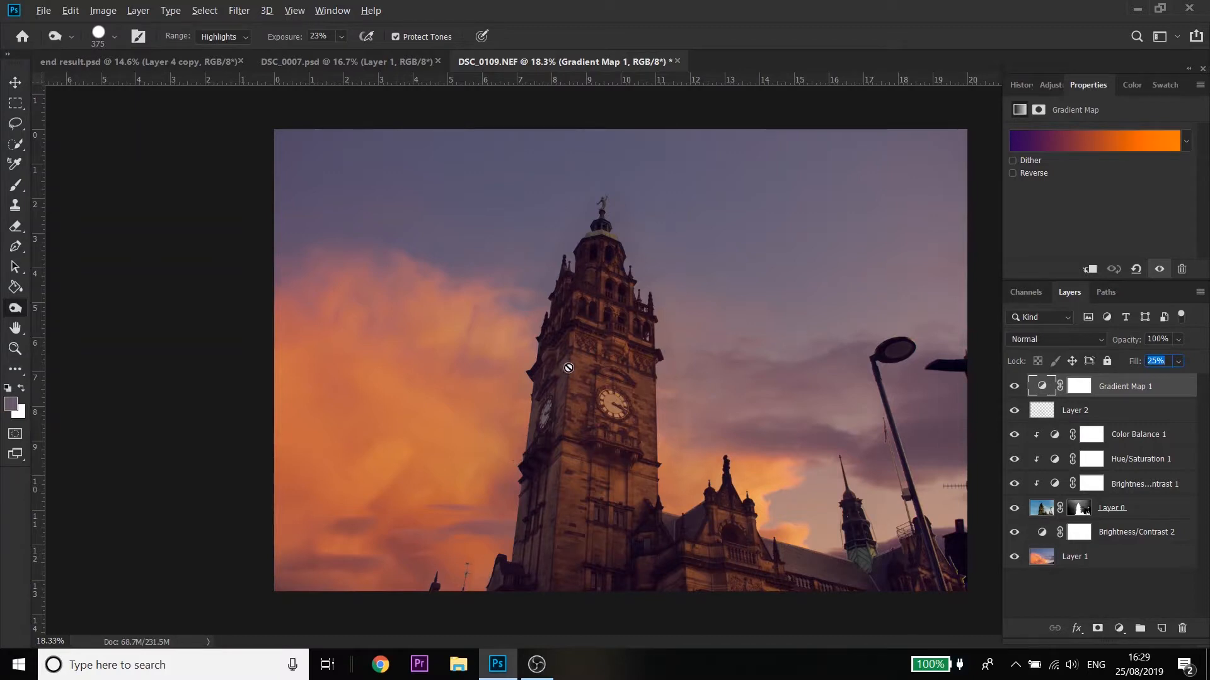
click(1079, 386)
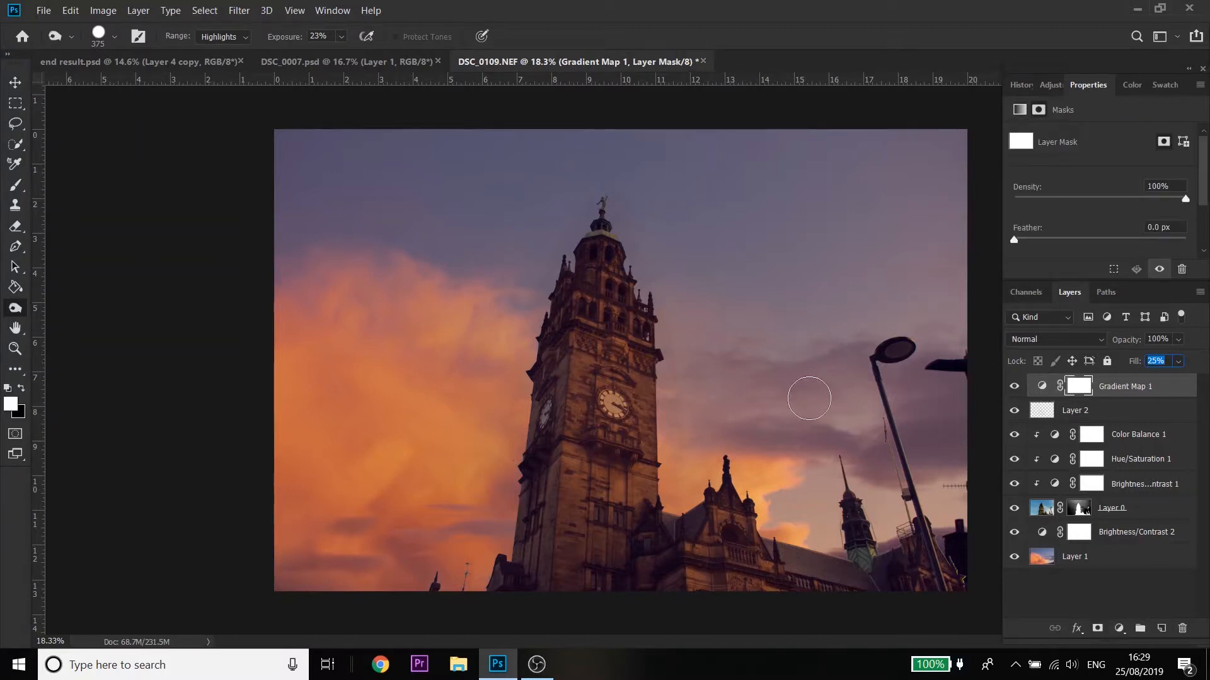
click(801, 8)
scroll(754, 314, down, 3)
scroll(753, 314, up, 2)
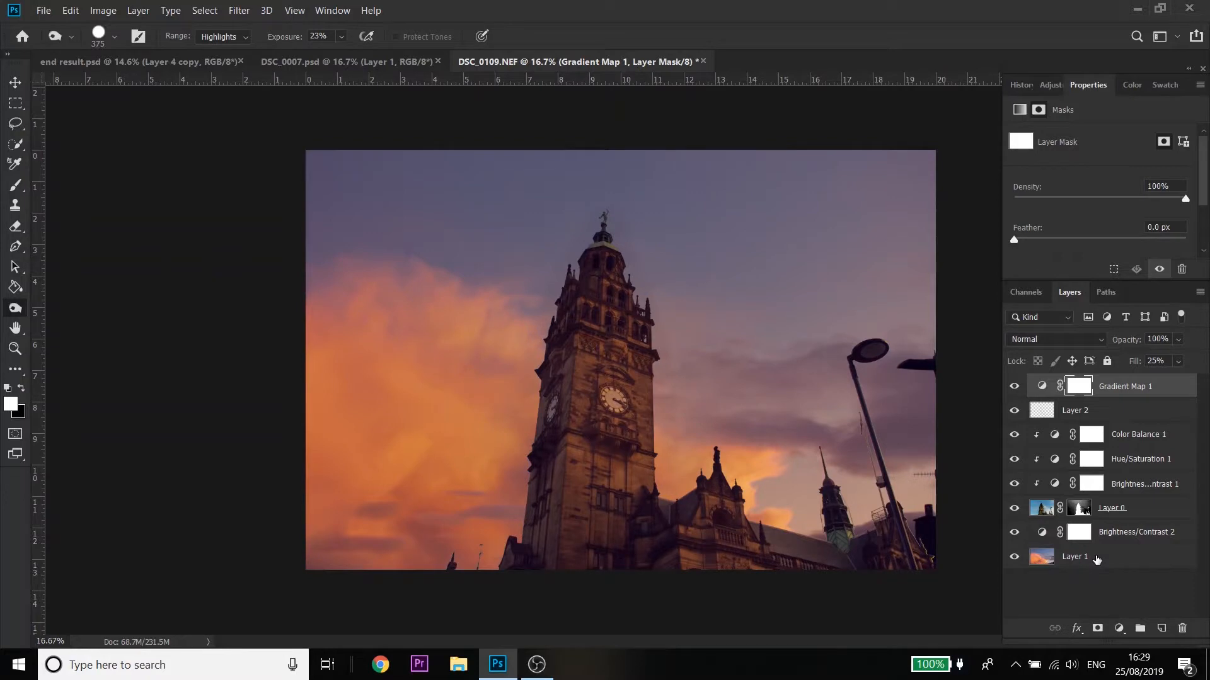
shift+click(1096, 560)
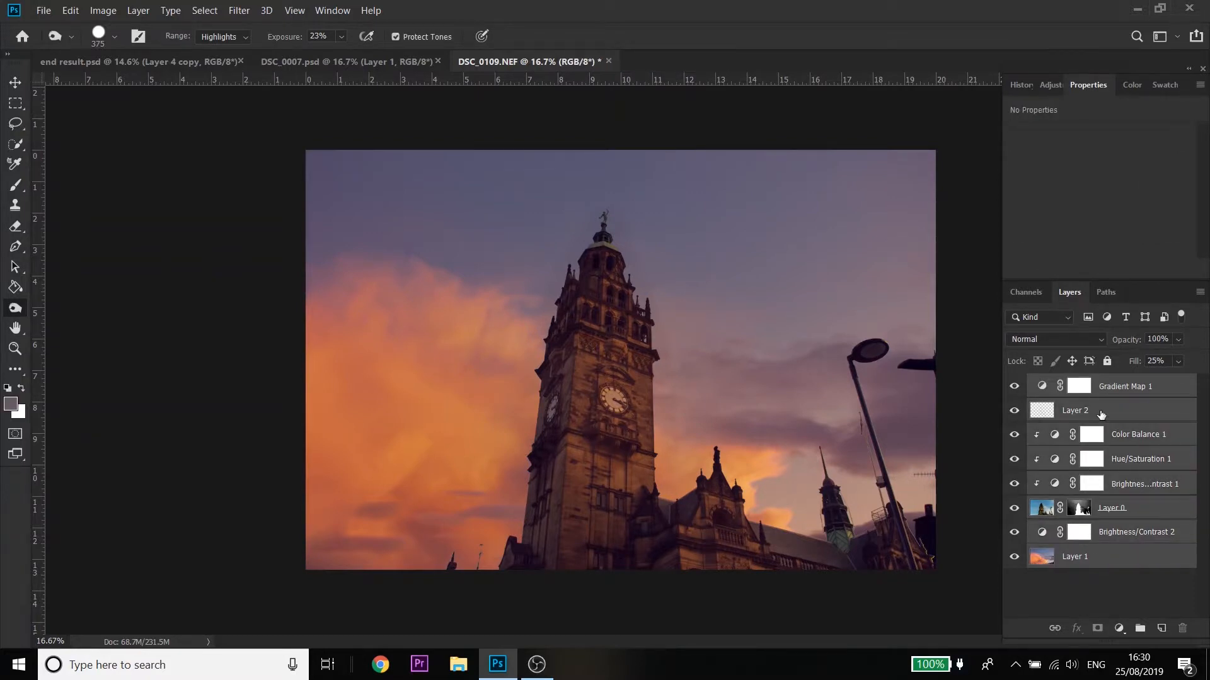
click(1110, 387)
click(1106, 576)
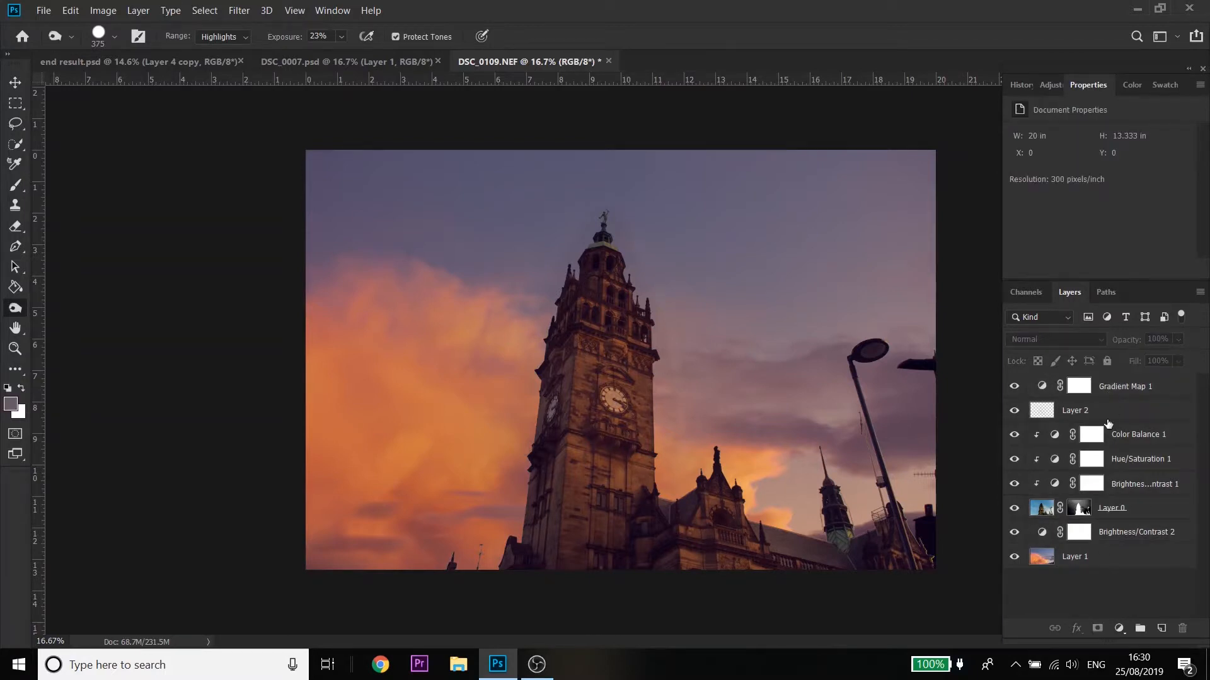
click(1114, 388)
shift+click(1094, 556)
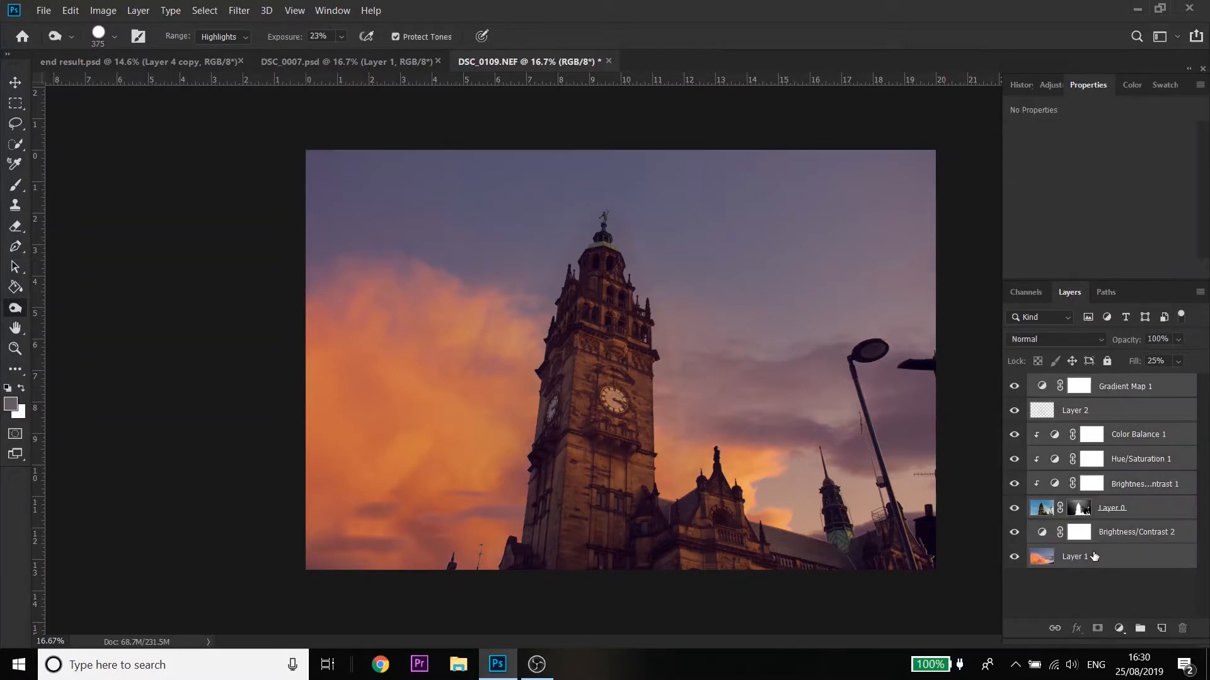
click(1122, 387)
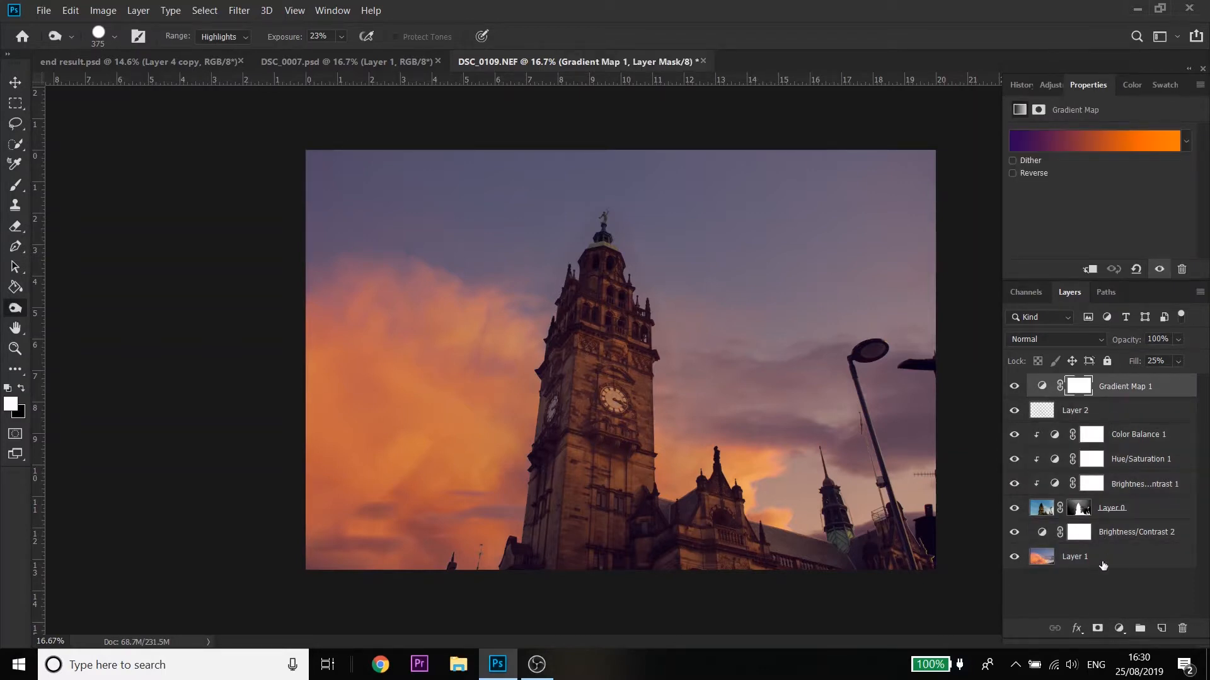
click(1119, 387)
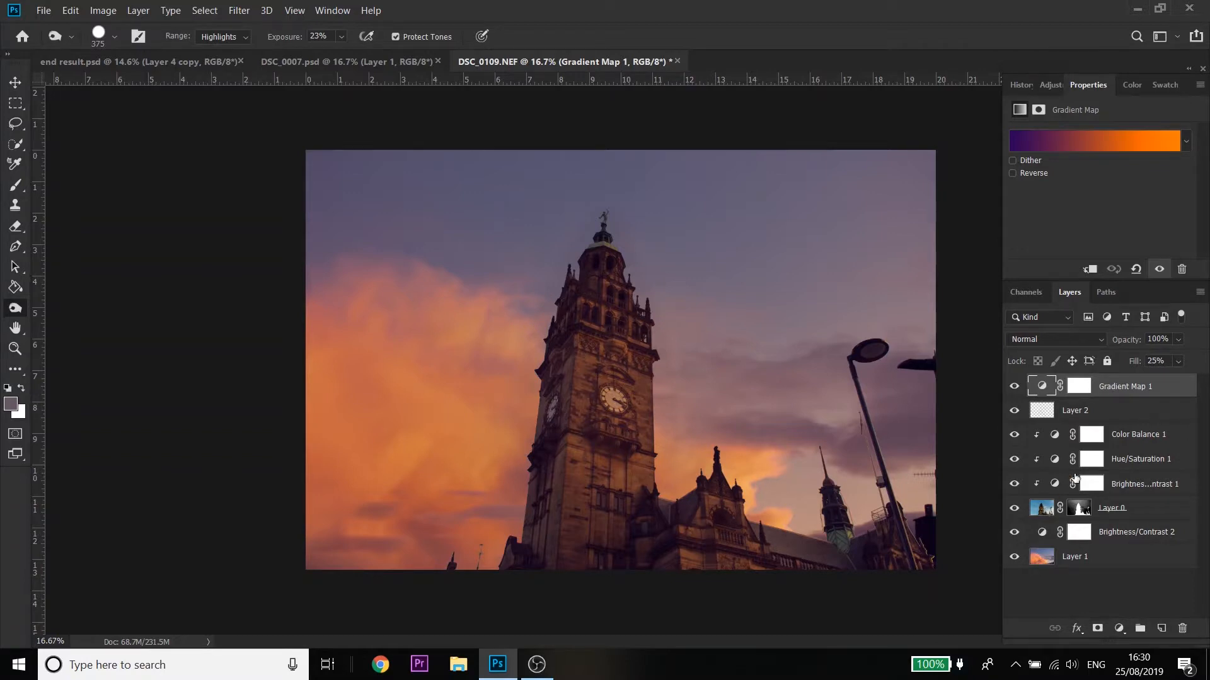
click(1124, 389)
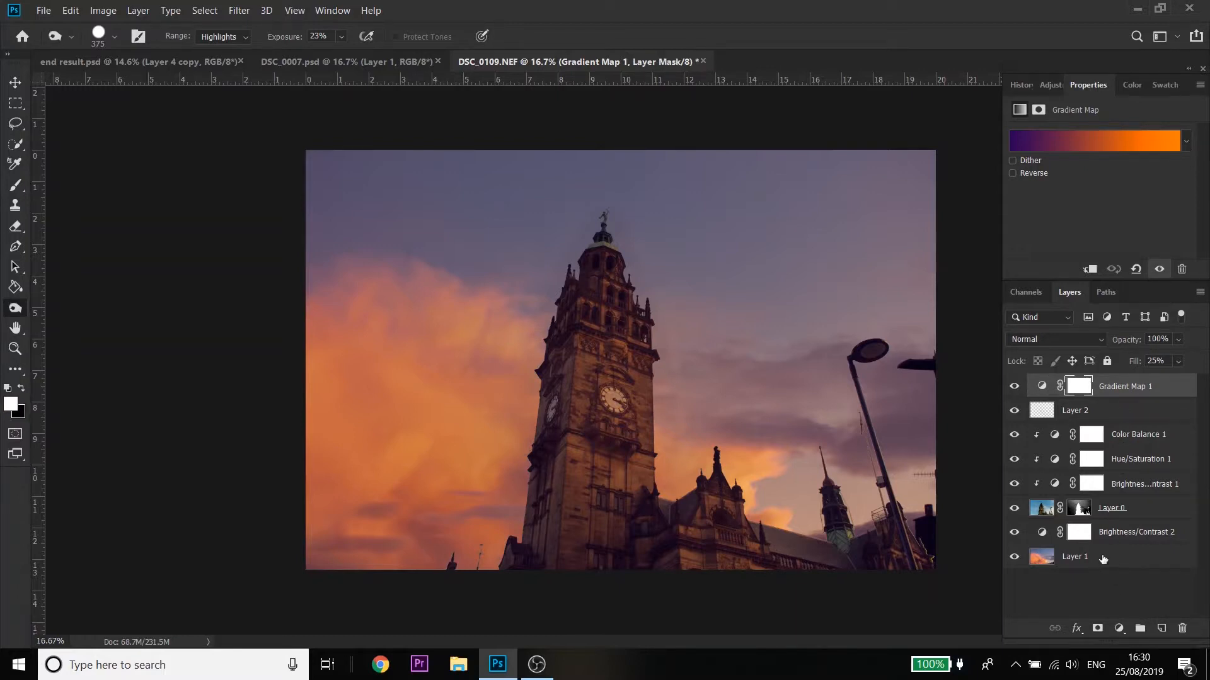
shift+click(1083, 560)
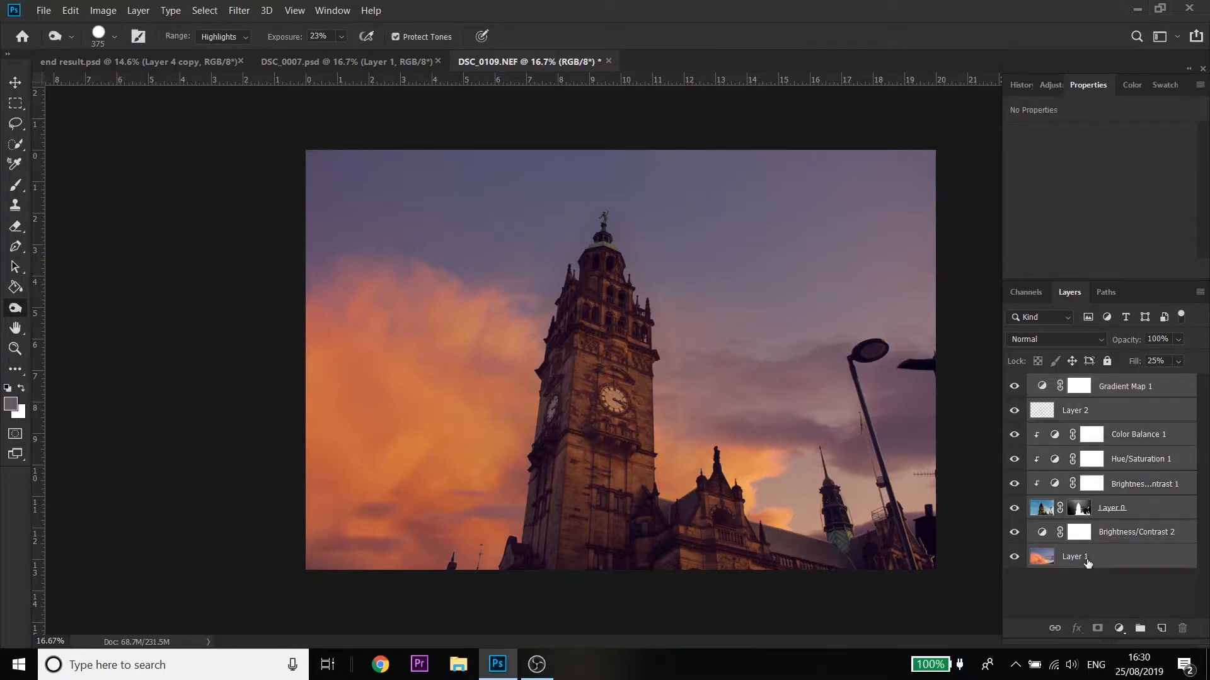
click(1094, 577)
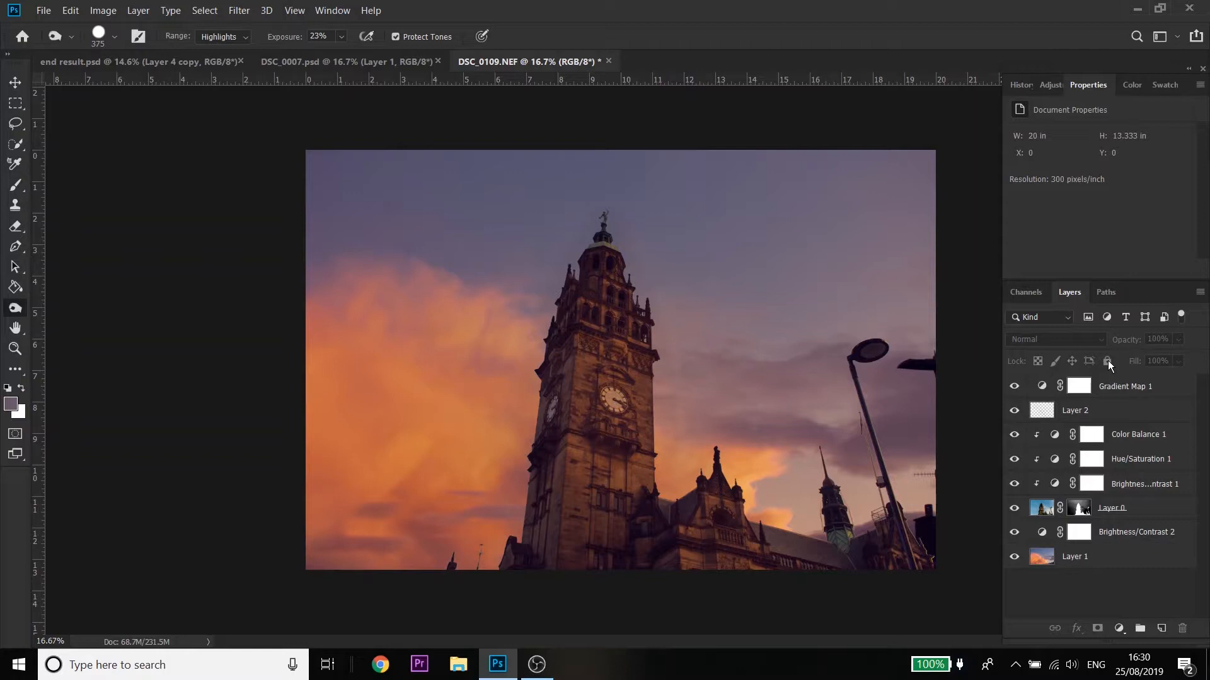
Step: Try duplicating every layer from Gradient Map 1 down to Layer 1, undo the duplication, and clear the selection
click(1119, 391)
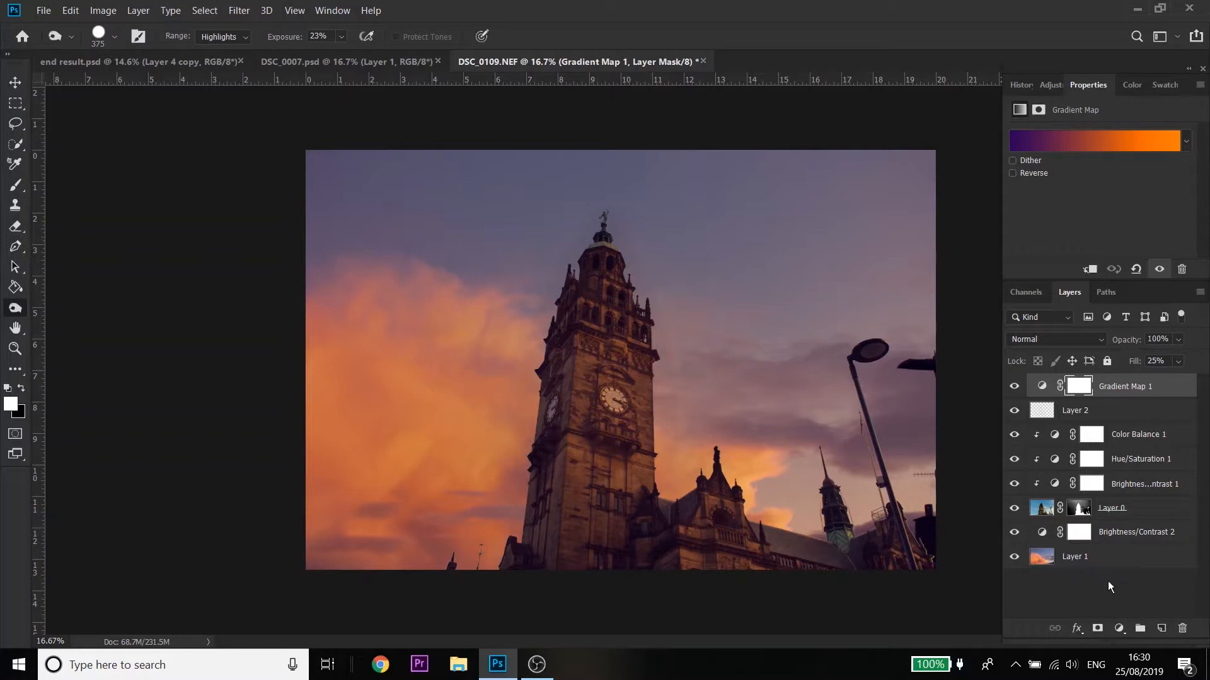
shift+click(1106, 560)
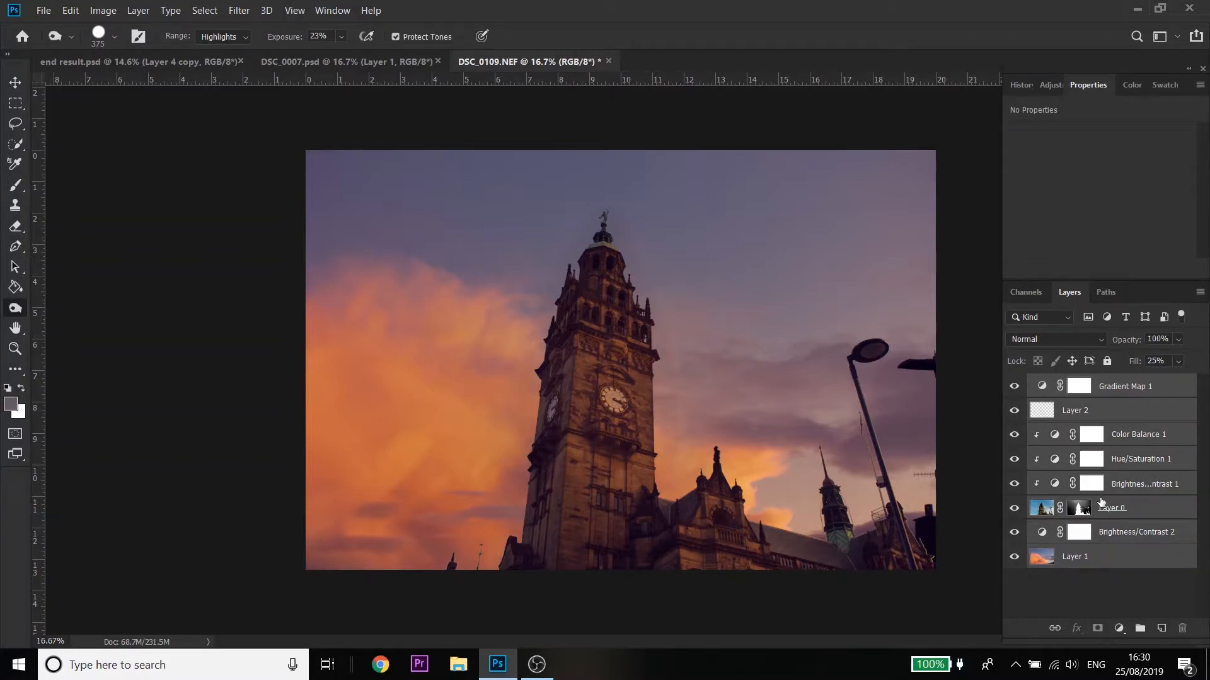
key(ctrl+j)
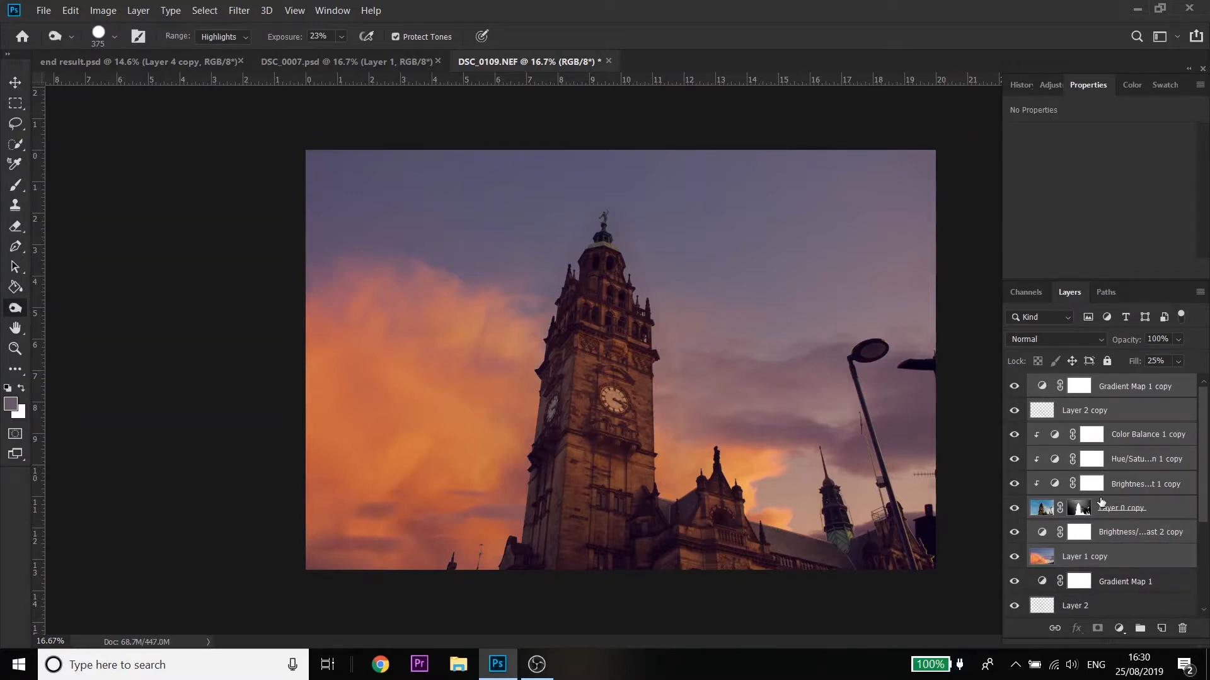
drag(1100, 503, 1096, 462)
key(ctrl+z)
key(ctrl+z)
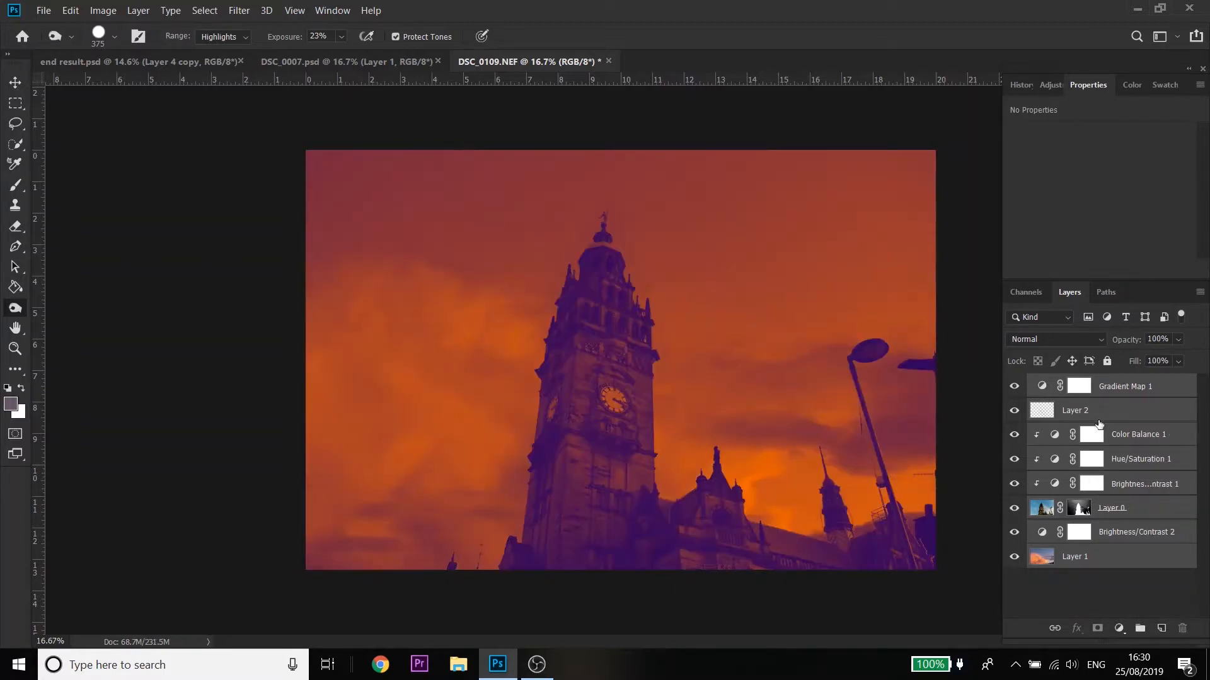
click(1095, 585)
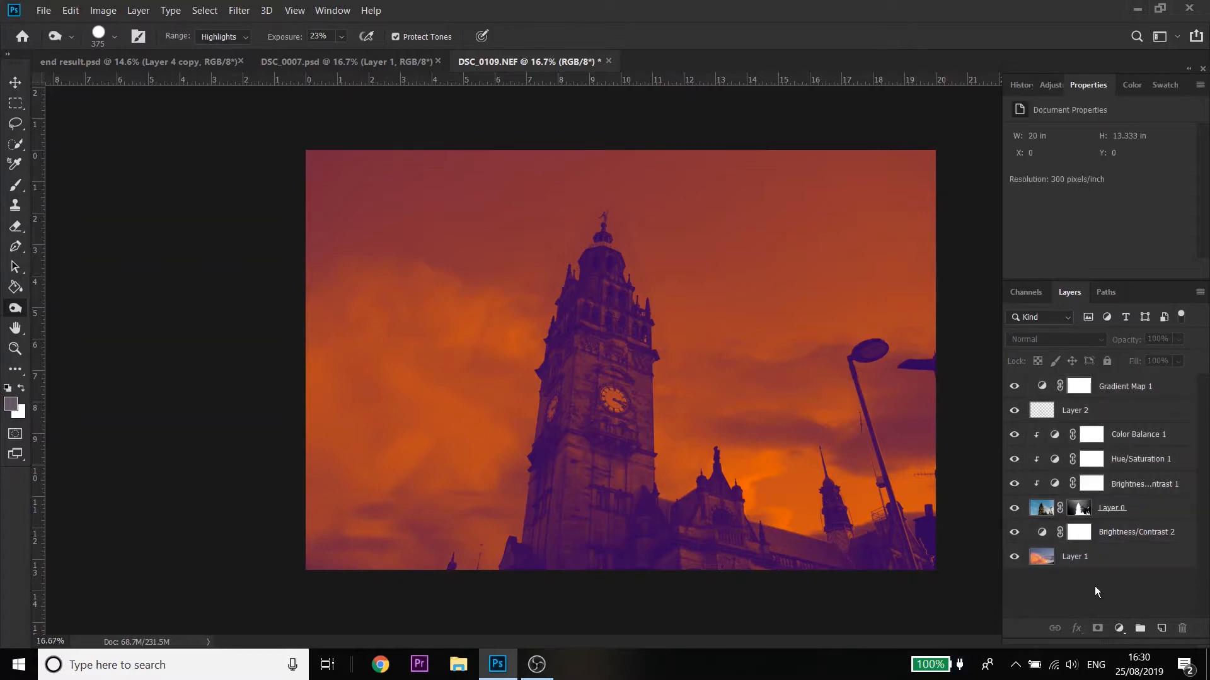
click(1123, 386)
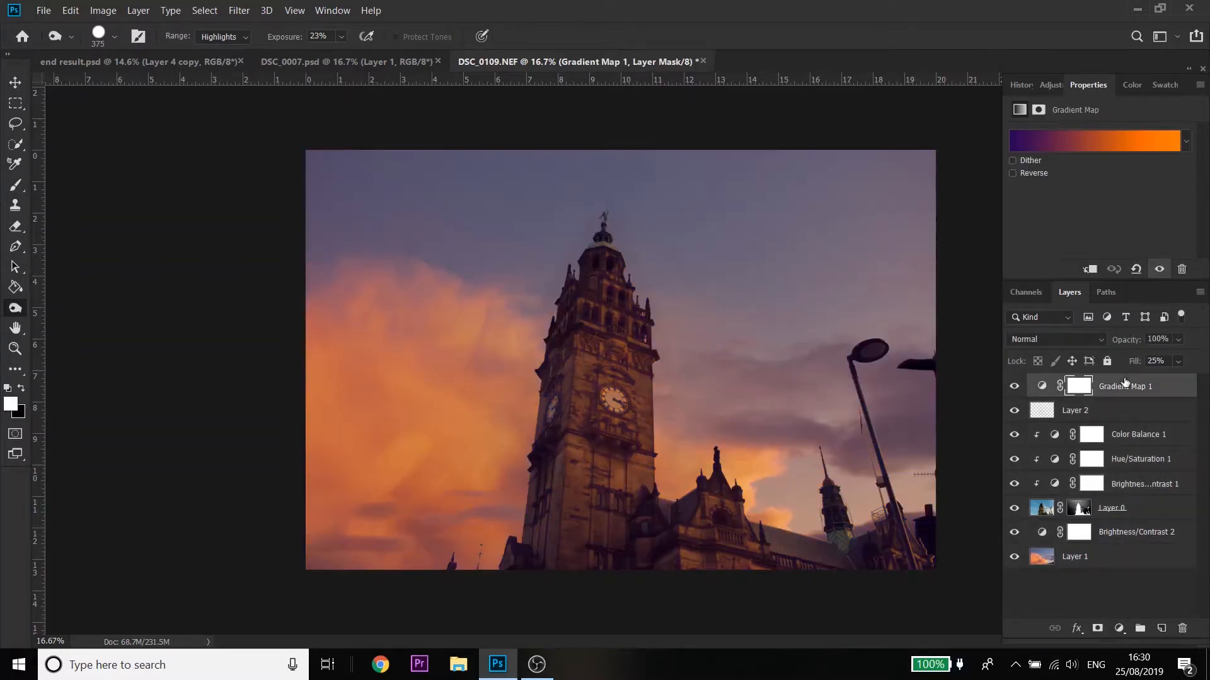
shift+click(1119, 558)
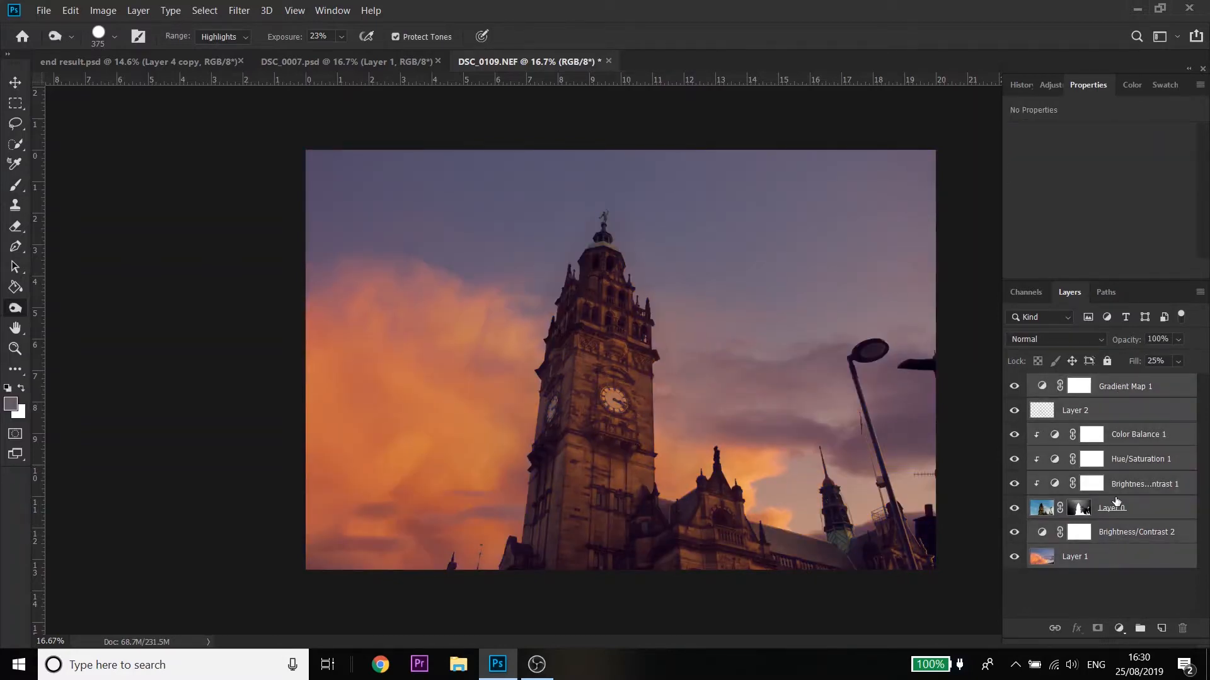
click(1136, 599)
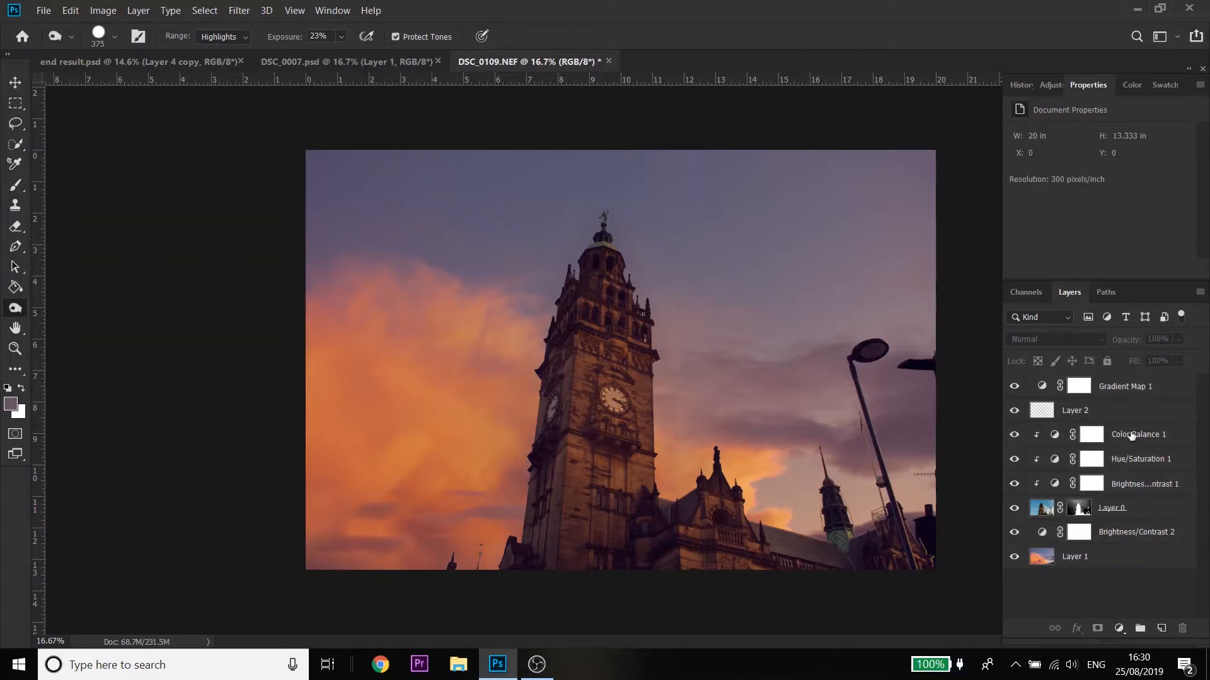
Step: Select all layers from Gradient Map 1 down to Layer 1
click(1119, 390)
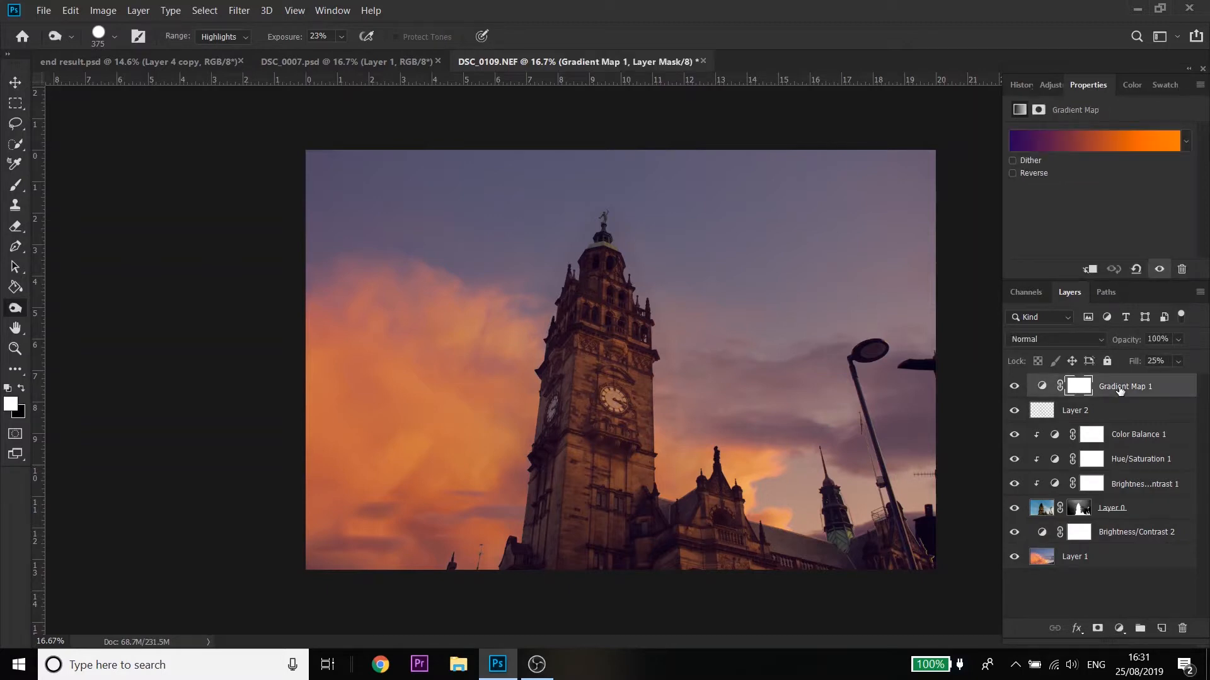
shift+click(1104, 563)
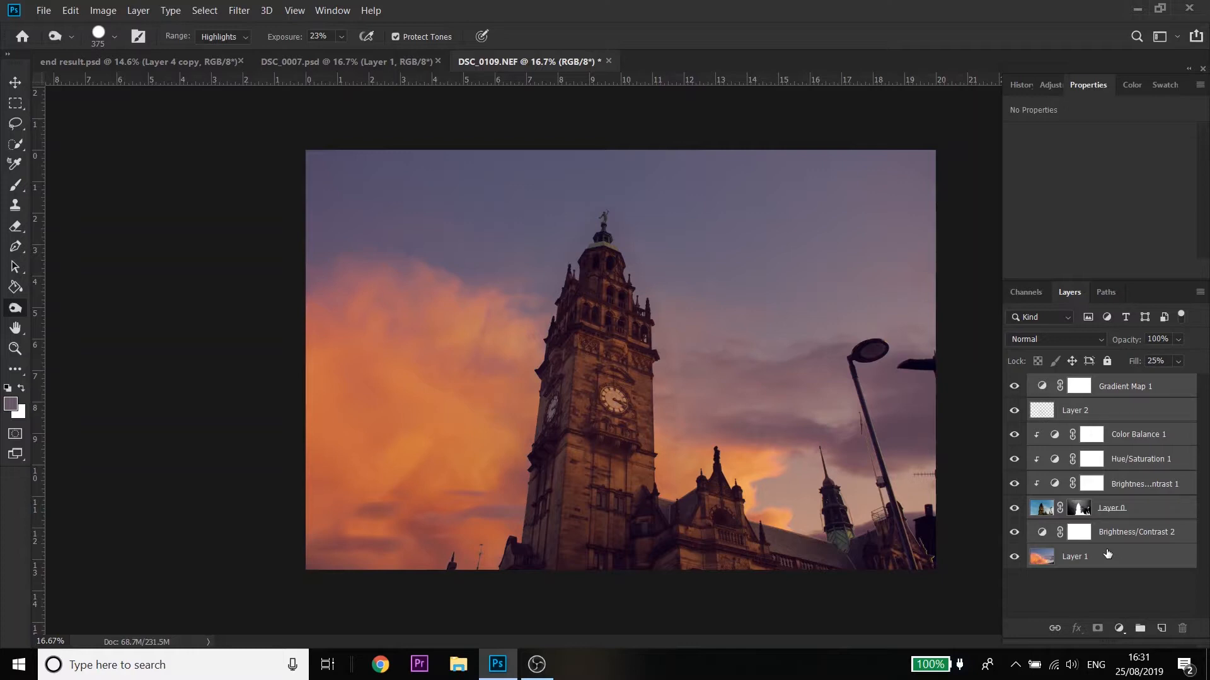
Step: Try merging the selected layers directly and duplicating them without merging, undoing each attempt
key(ctrl+shift+e)
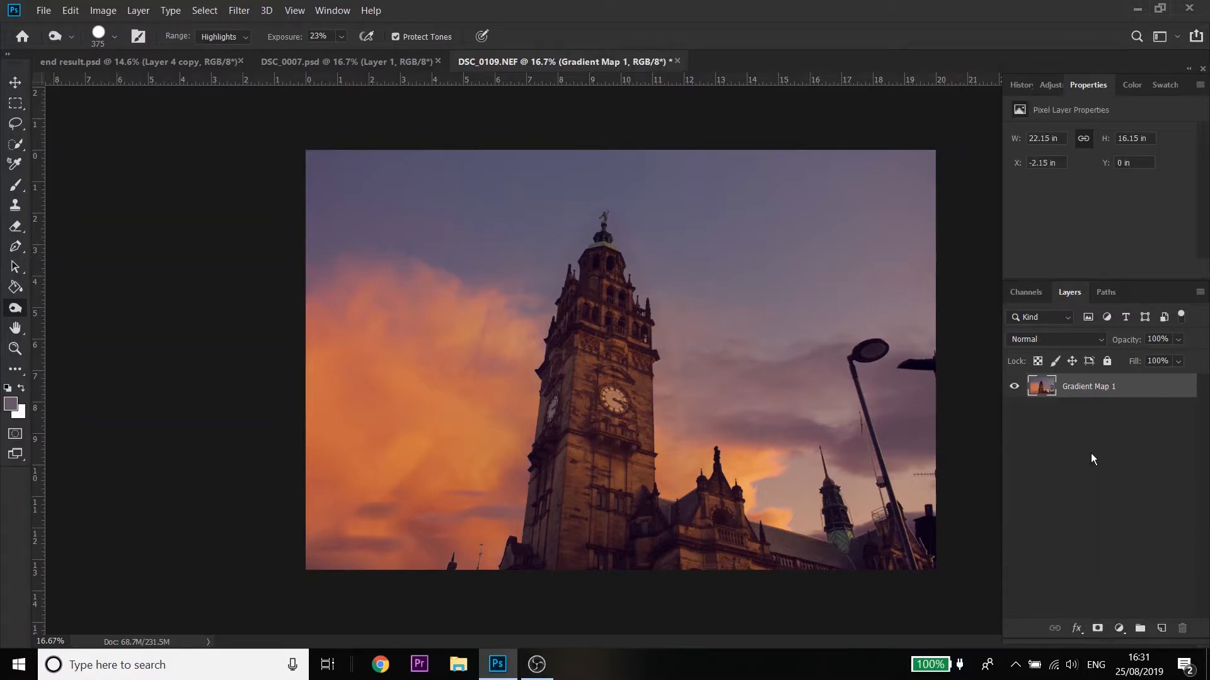
key(ctrl+z)
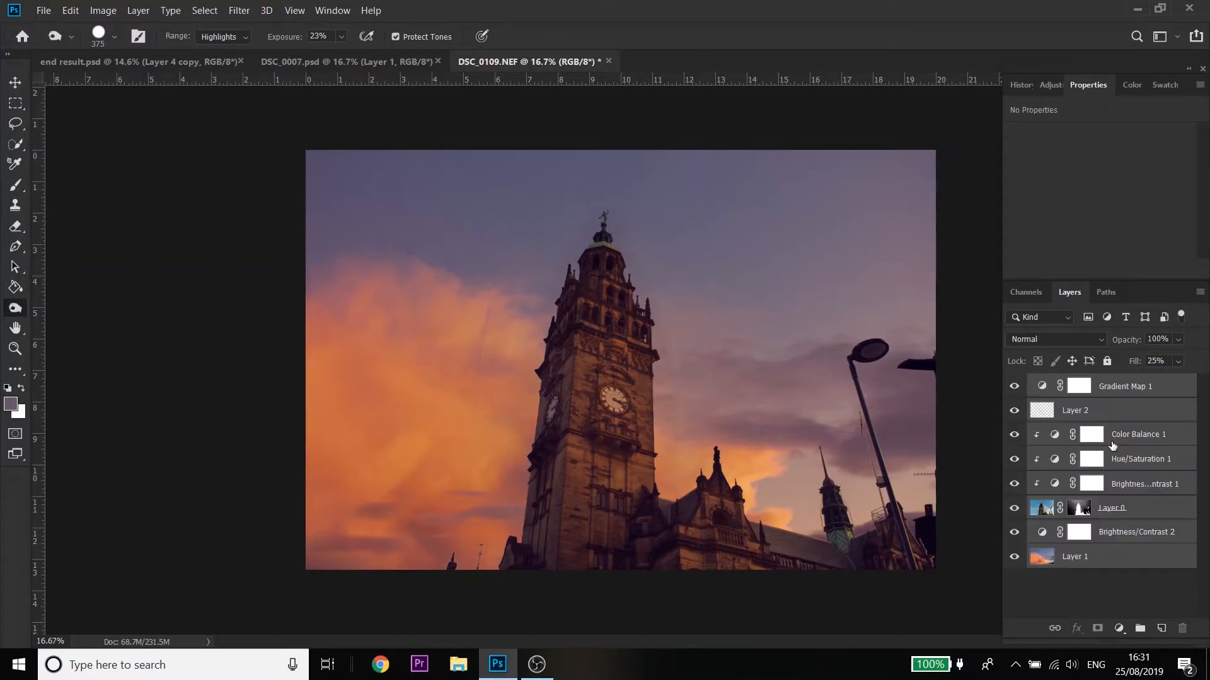
key(ctrl+j)
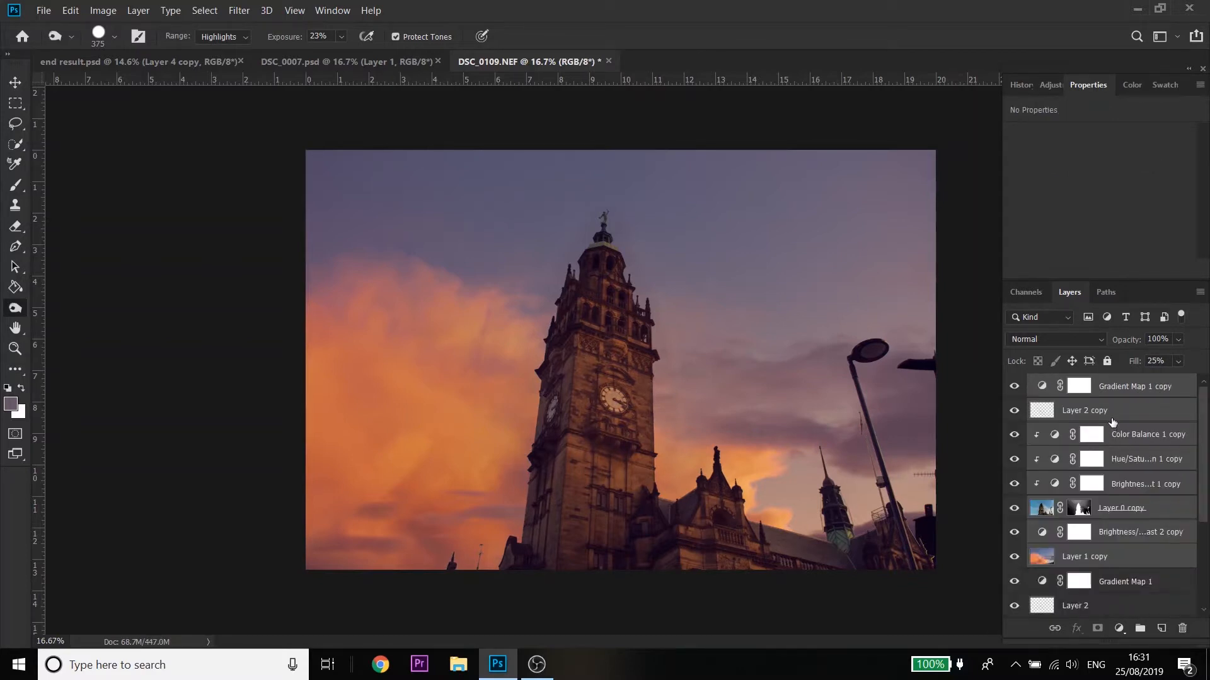
key(ctrl+z)
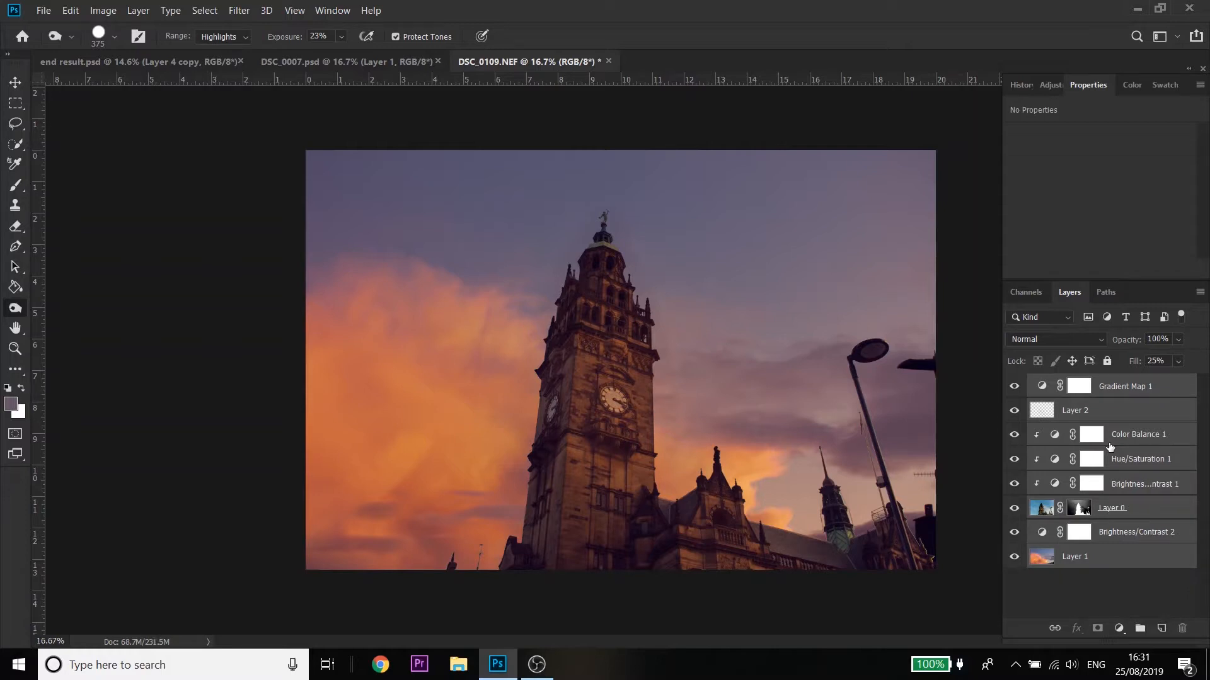
Step: Duplicate the selected layers and merge the copies into a single layer above the original stack
key(ctrl+j)
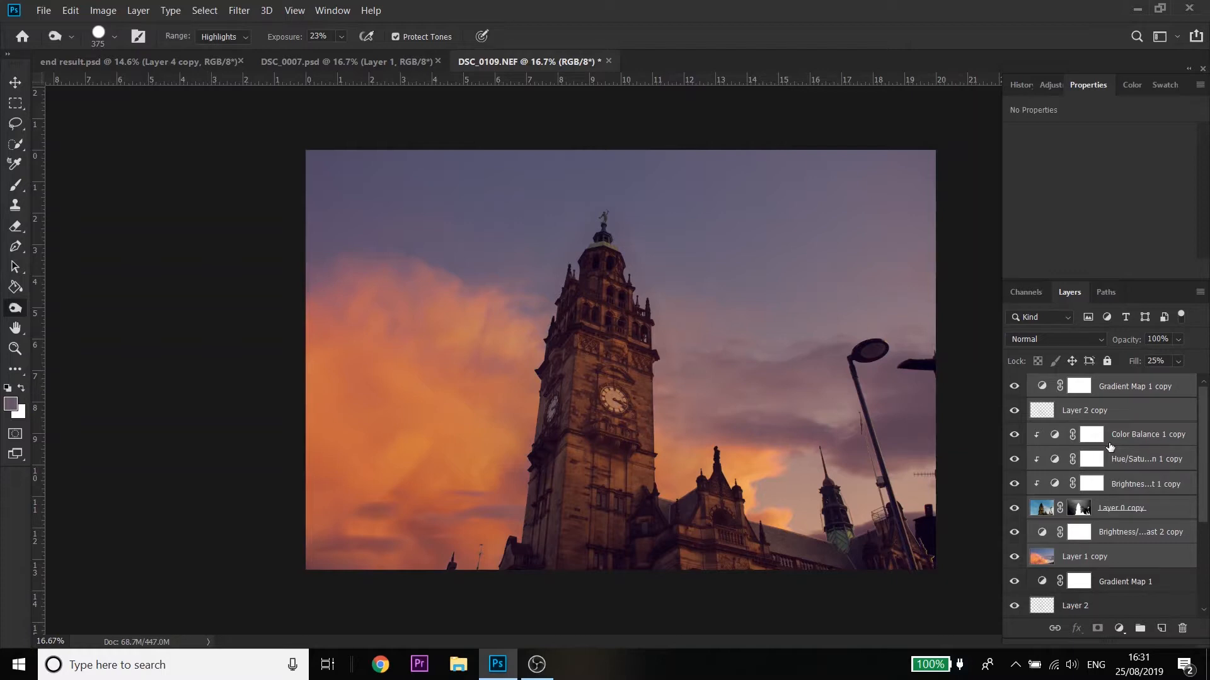
key(ctrl+e)
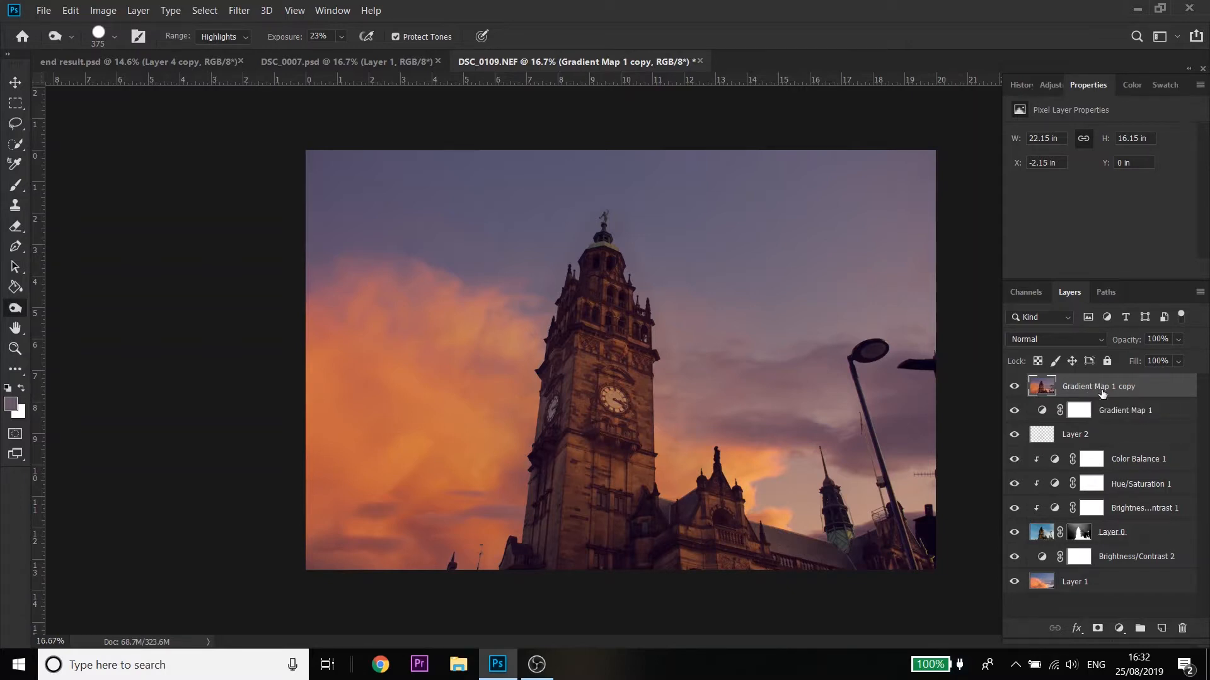
Step: Add a Curves adjustment above the merged copy, raising the black point slightly and setting the midtone point to Input 128, Output 119
click(1052, 92)
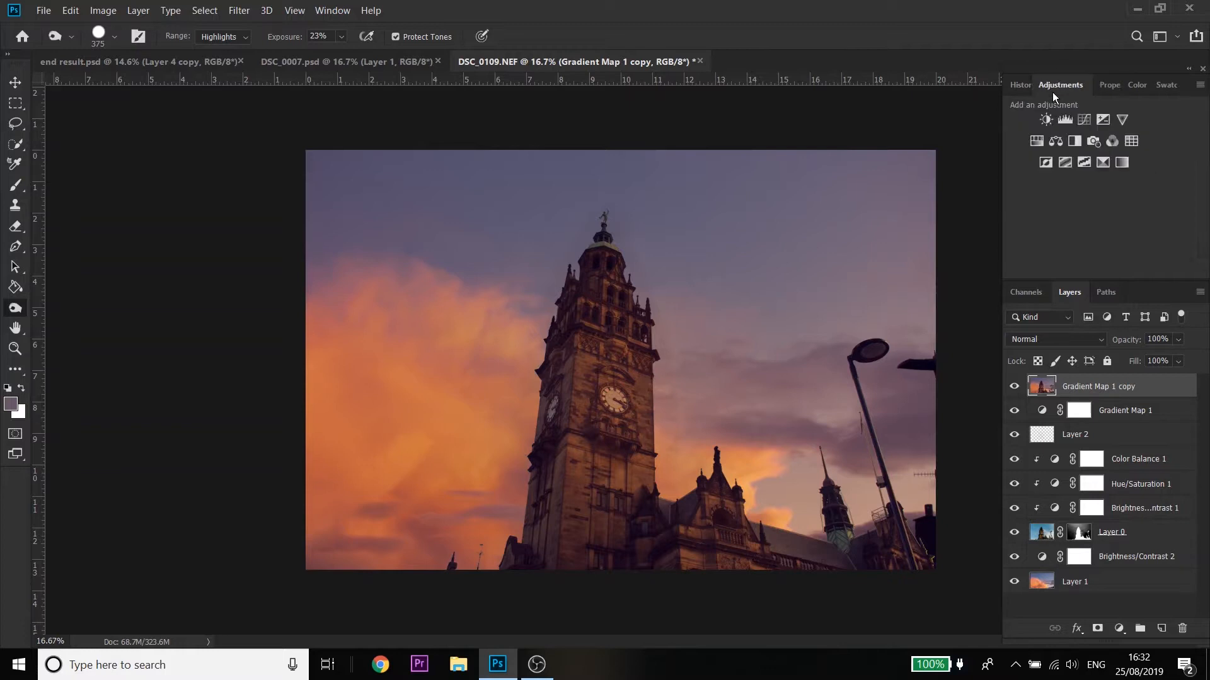
click(1084, 120)
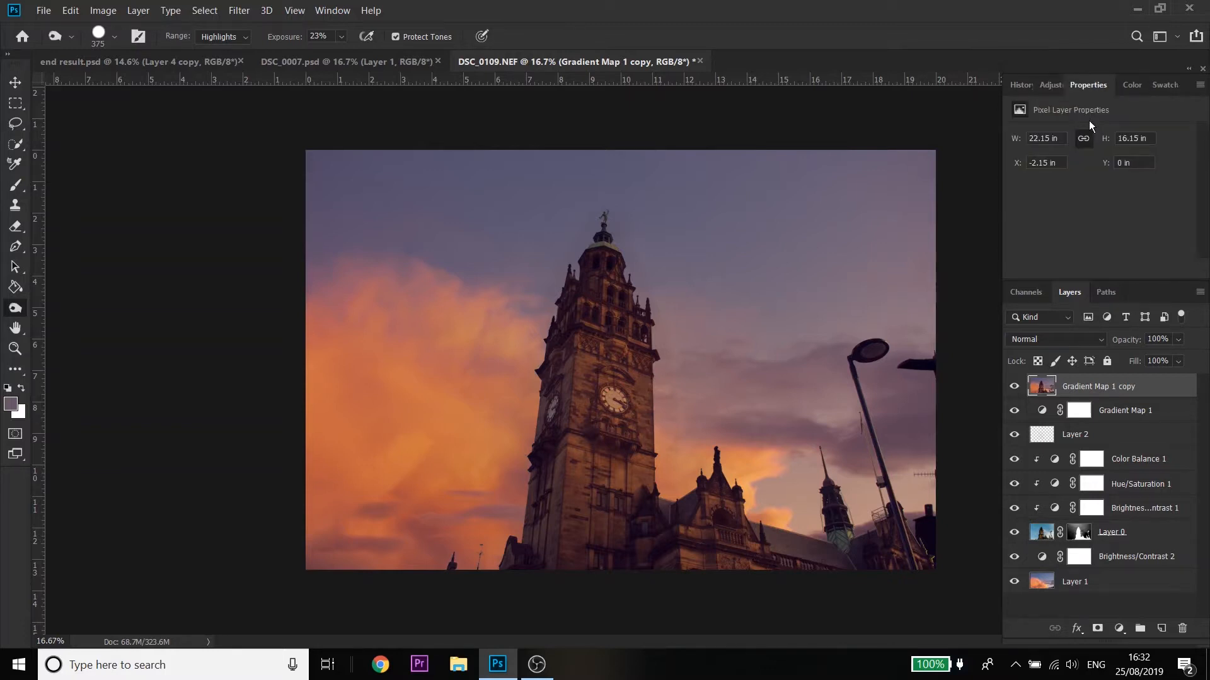
drag(1076, 278, 1078, 372)
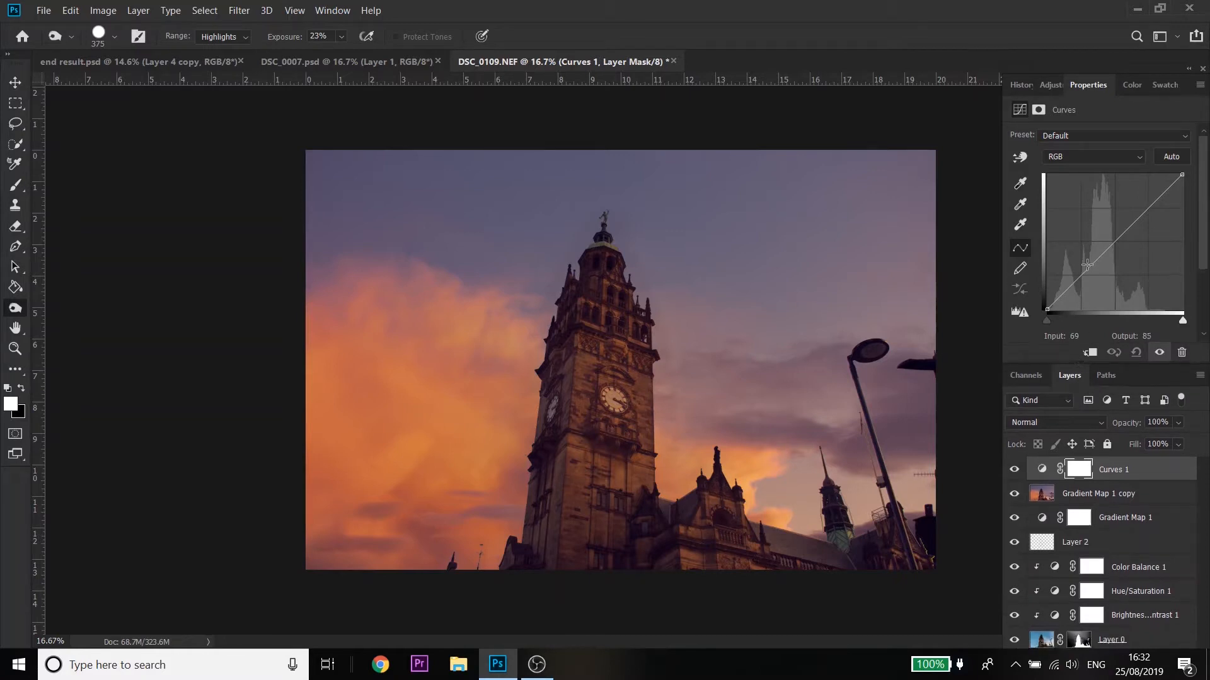
click(1047, 308)
drag(1046, 307, 1047, 304)
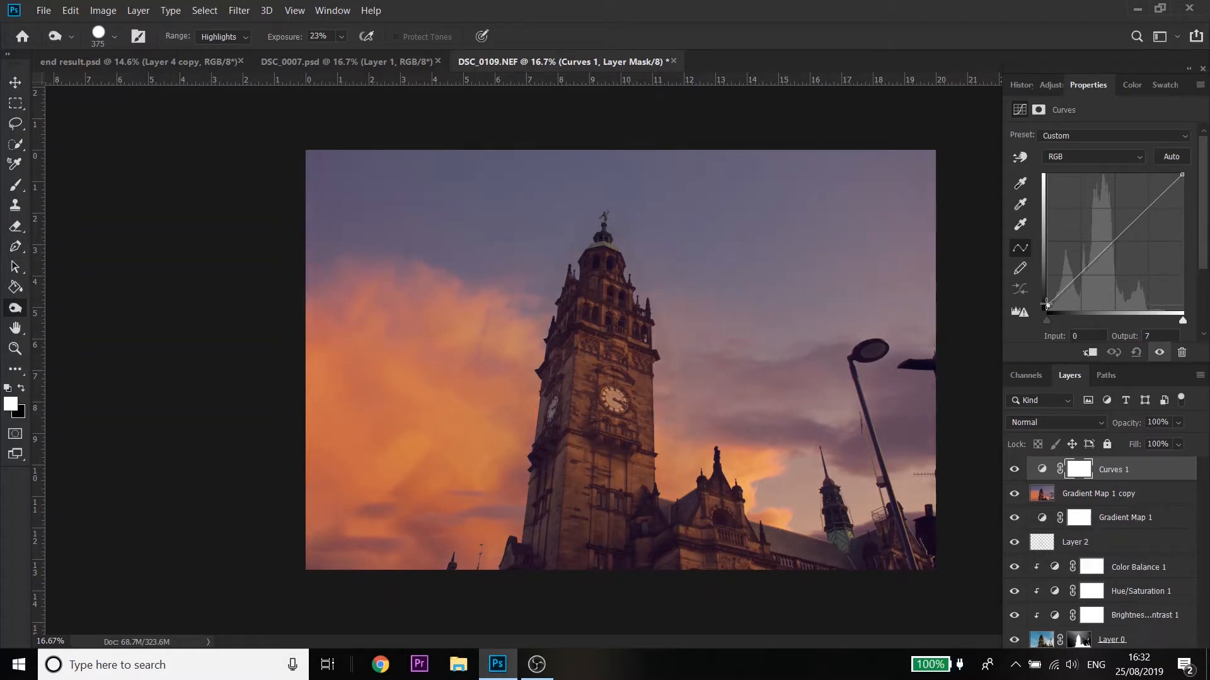
drag(1046, 305, 1045, 307)
drag(1113, 240, 1115, 245)
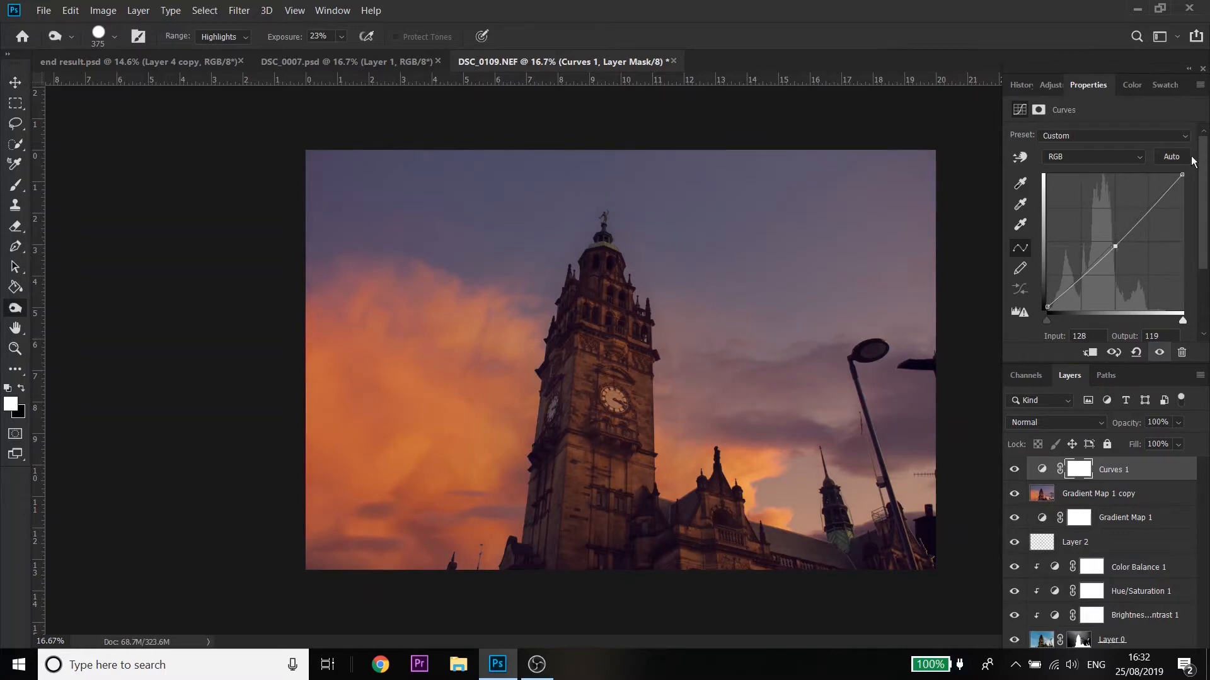
drag(1182, 176, 1176, 173)
Step: Toggle the Curves 1 layer's visibility to compare the image with and without the adjustment
click(1049, 84)
click(1013, 471)
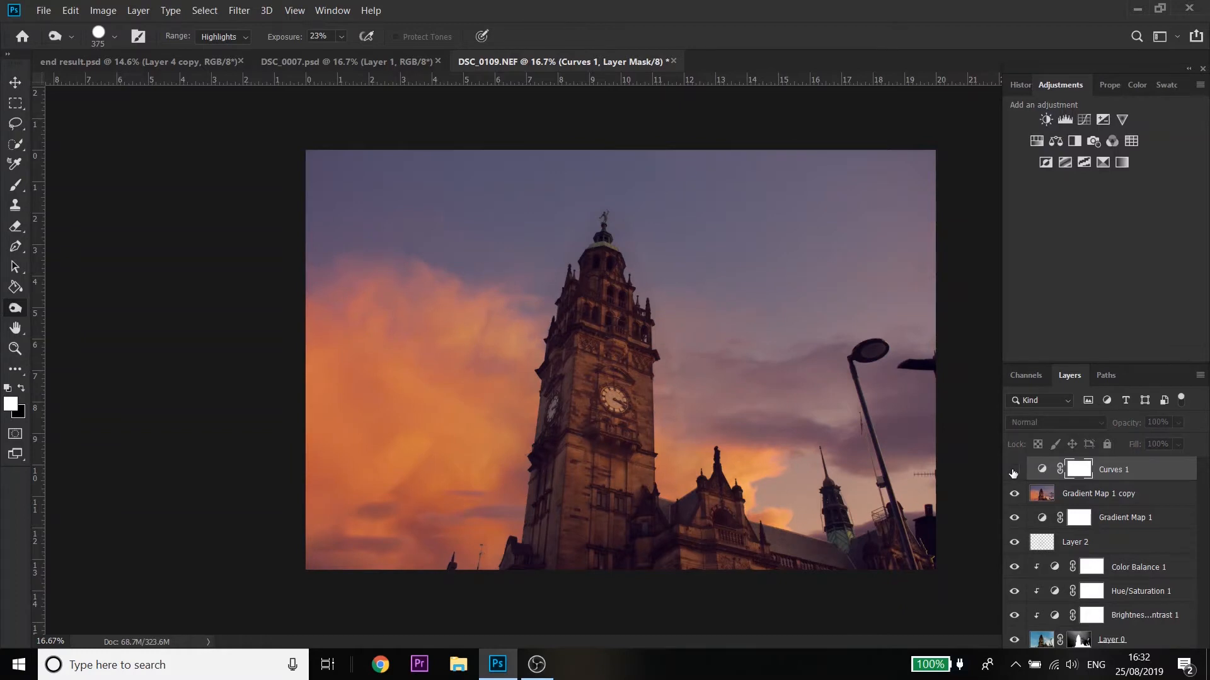
click(1013, 470)
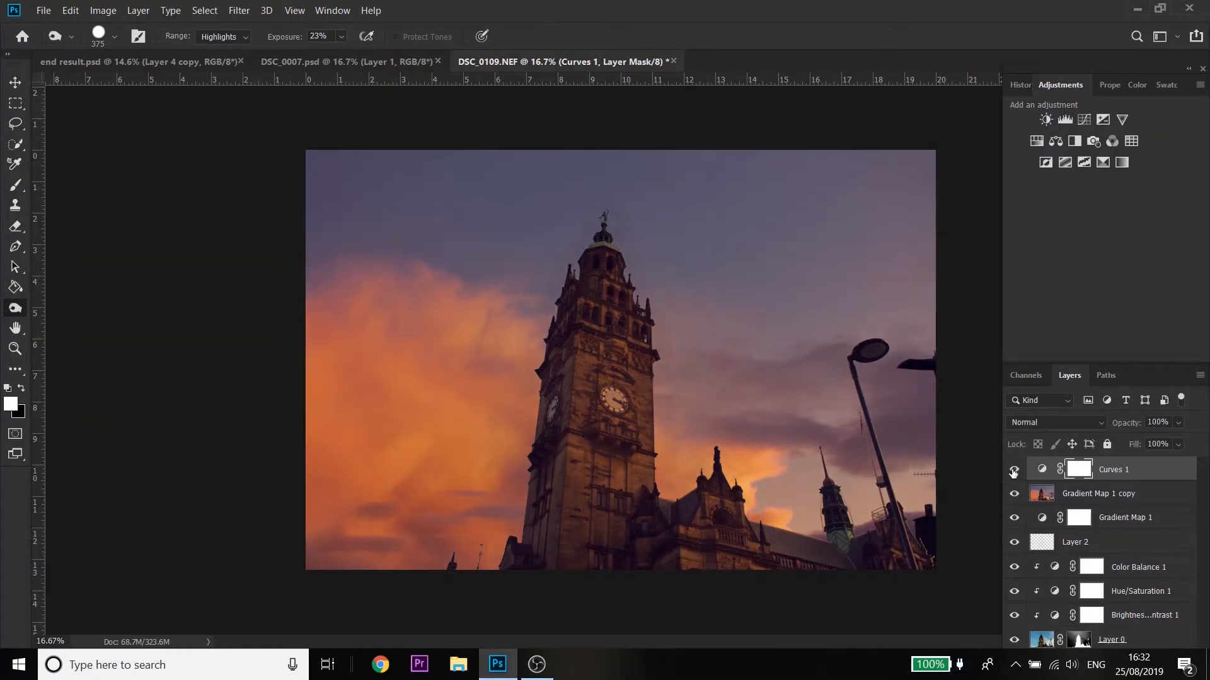
scroll(672, 376, down, 2)
scroll(672, 375, up, 1)
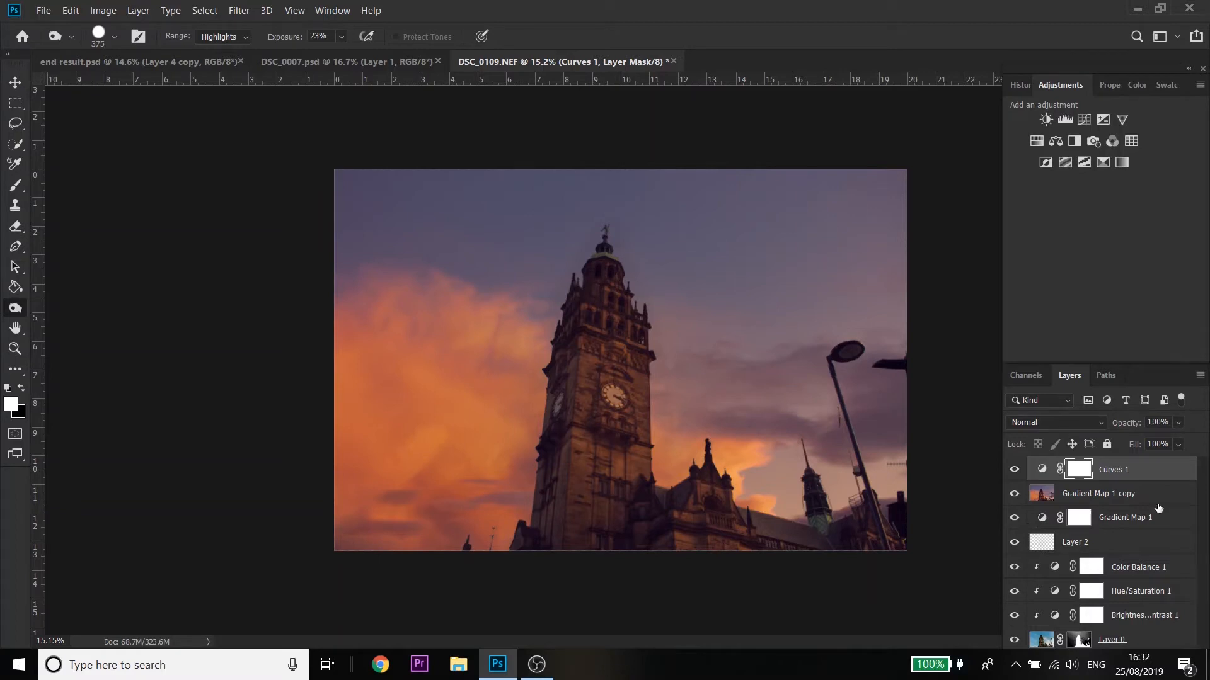
click(1014, 469)
click(1013, 471)
Step: Select the merged Gradient Map 1 copy layer for filtering
click(242, 11)
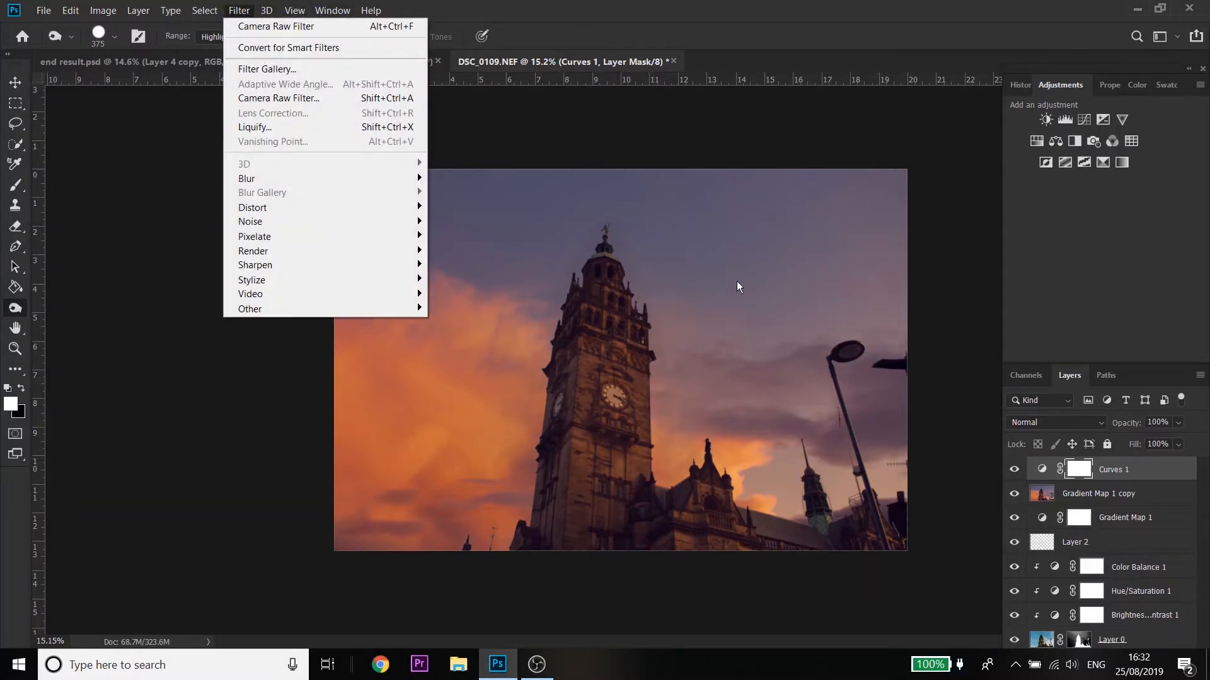
click(858, 151)
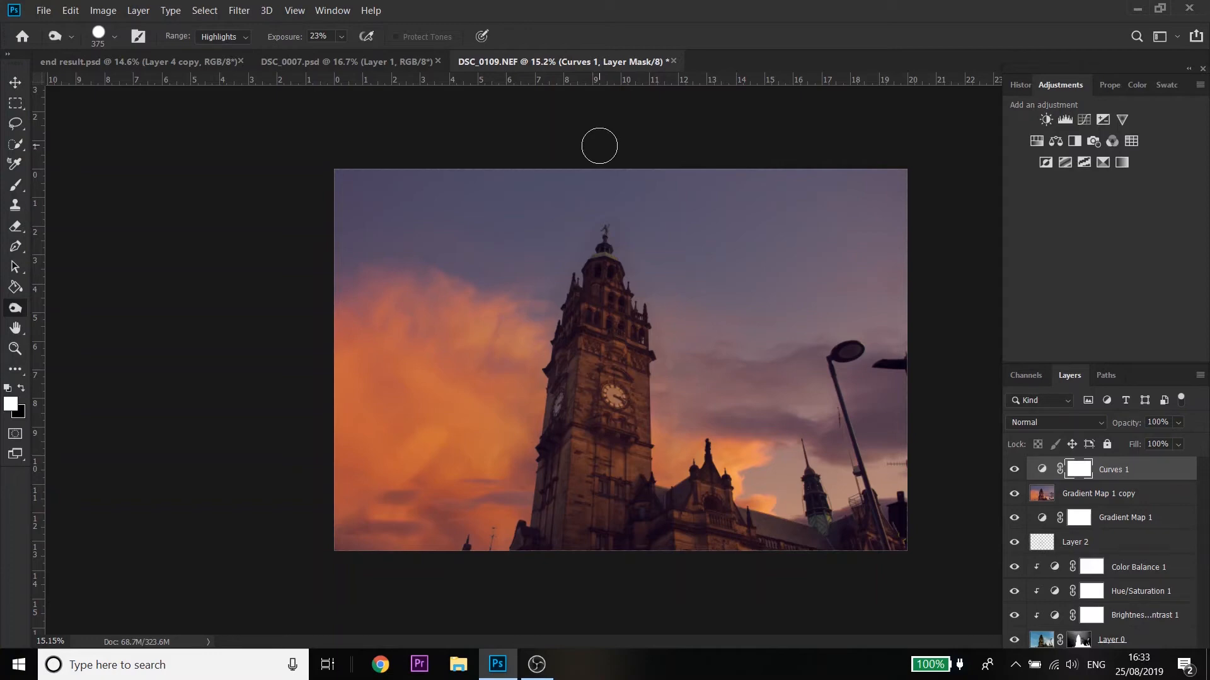
click(332, 10)
mouse_move(283, 19)
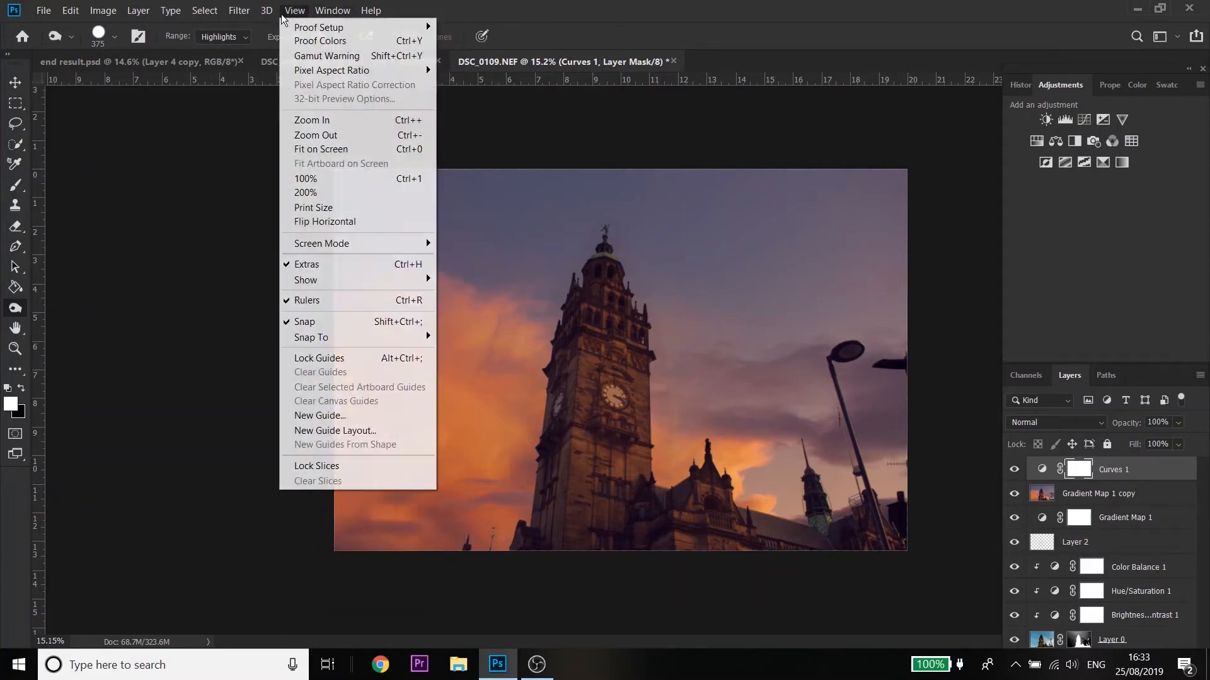
mouse_move(239, 10)
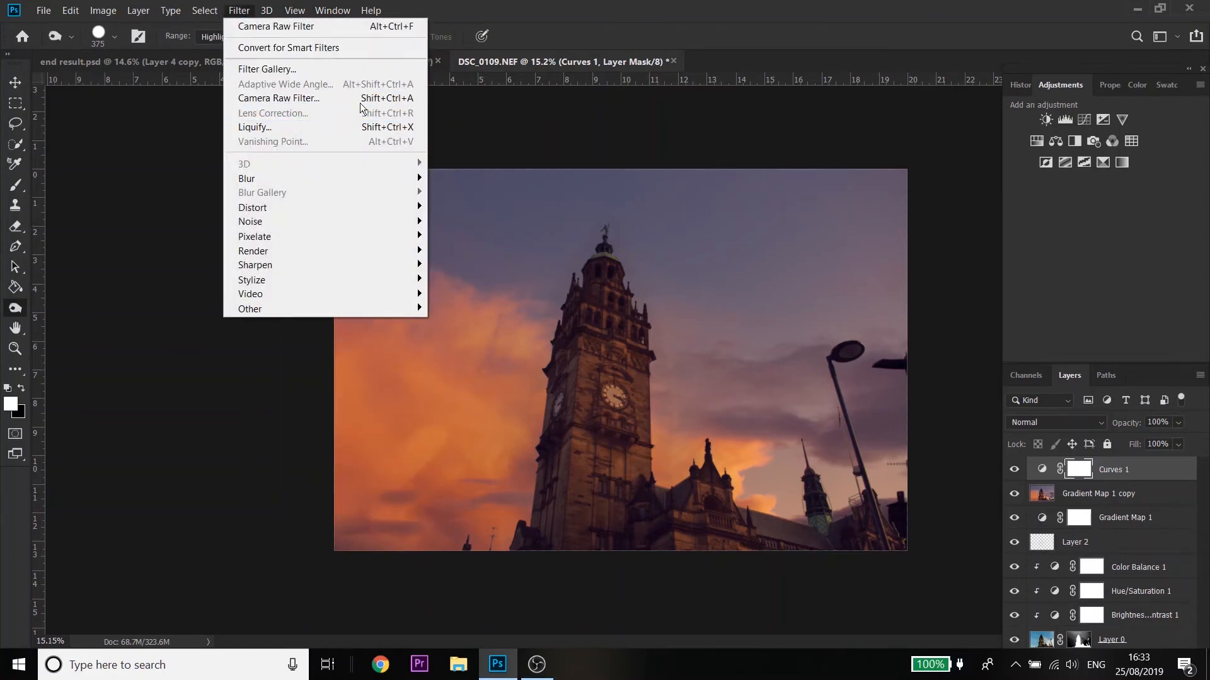
click(1082, 500)
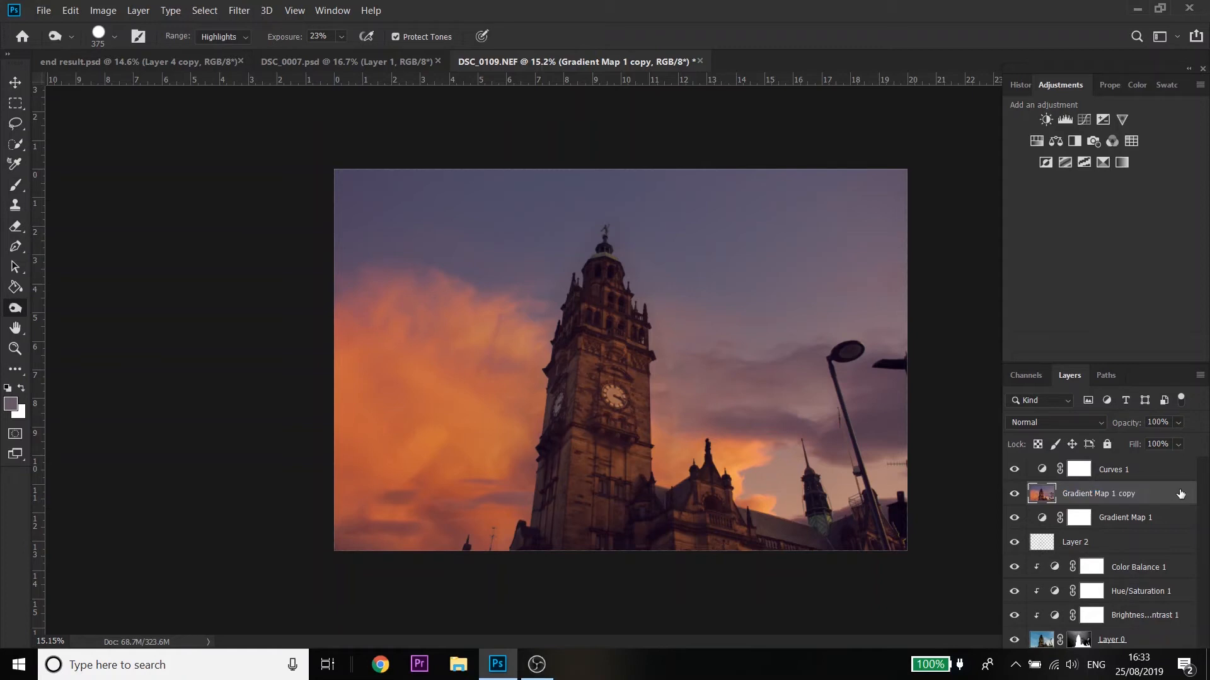
click(239, 10)
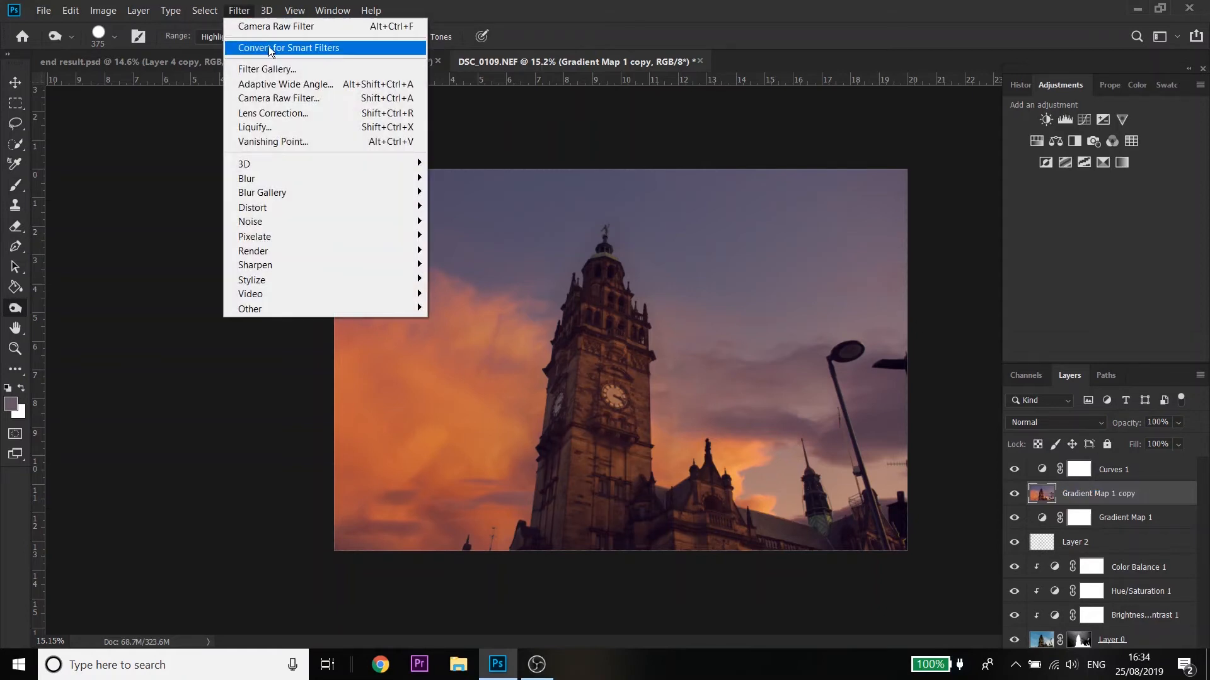
click(276, 98)
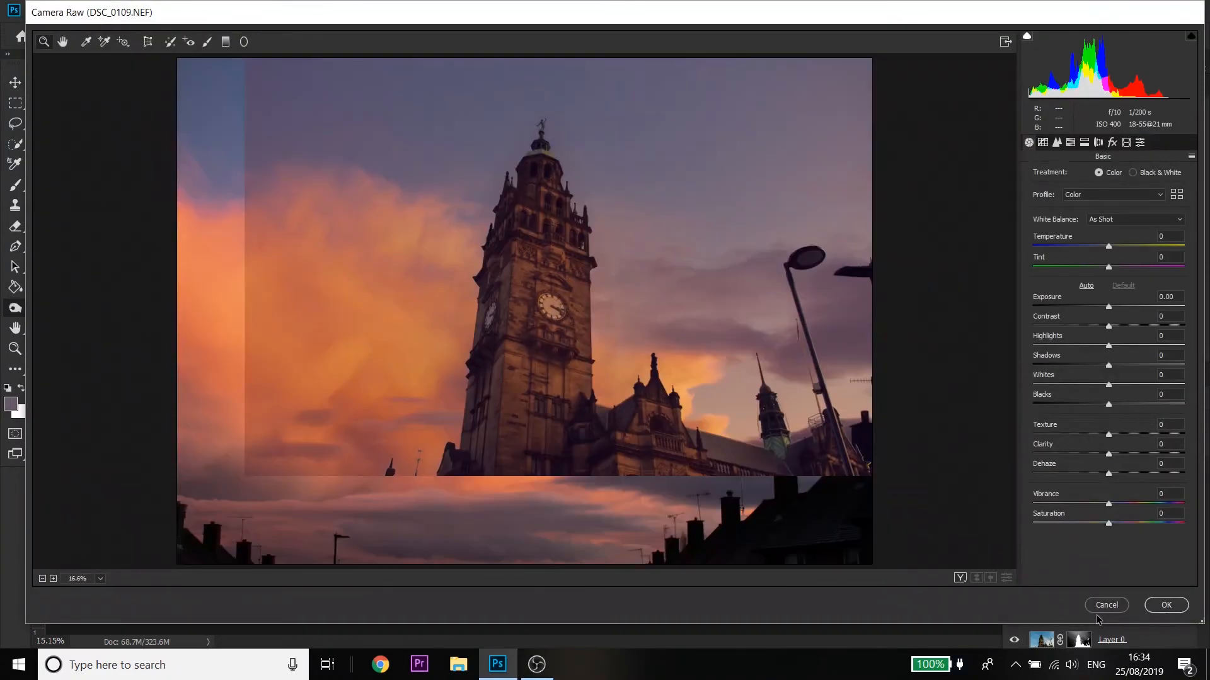
click(1106, 604)
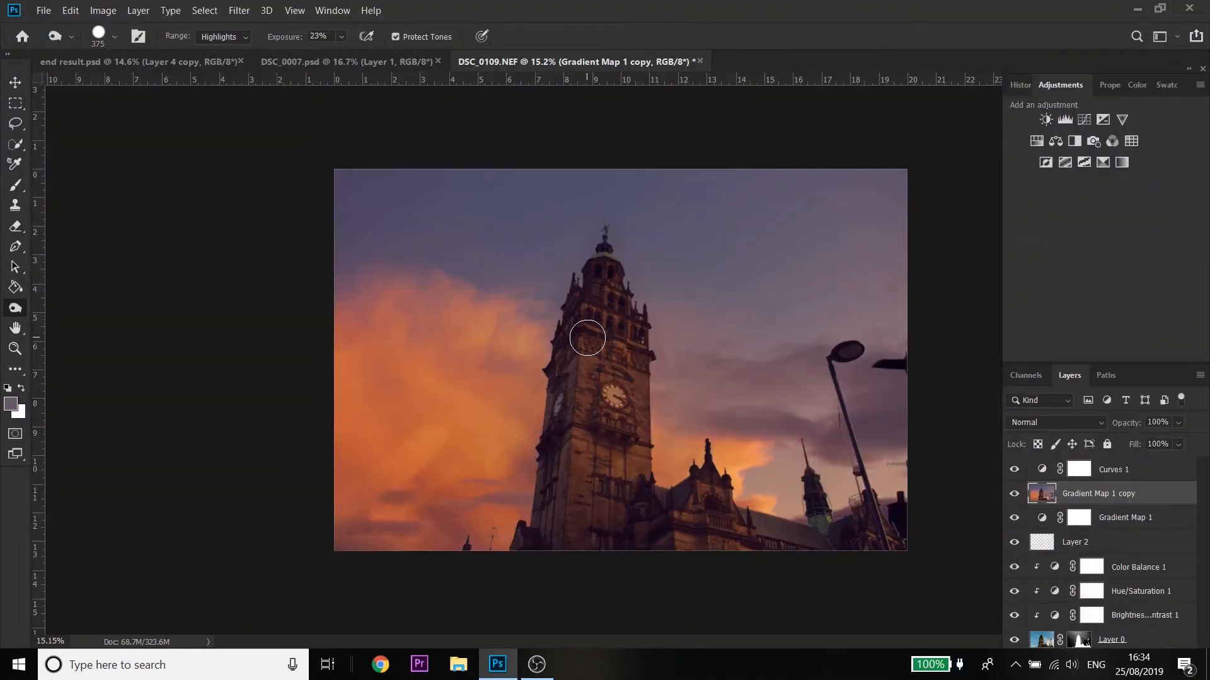
Step: Crop the document to its existing canvas bounds, deleting the pixels that extend outside it
key(c)
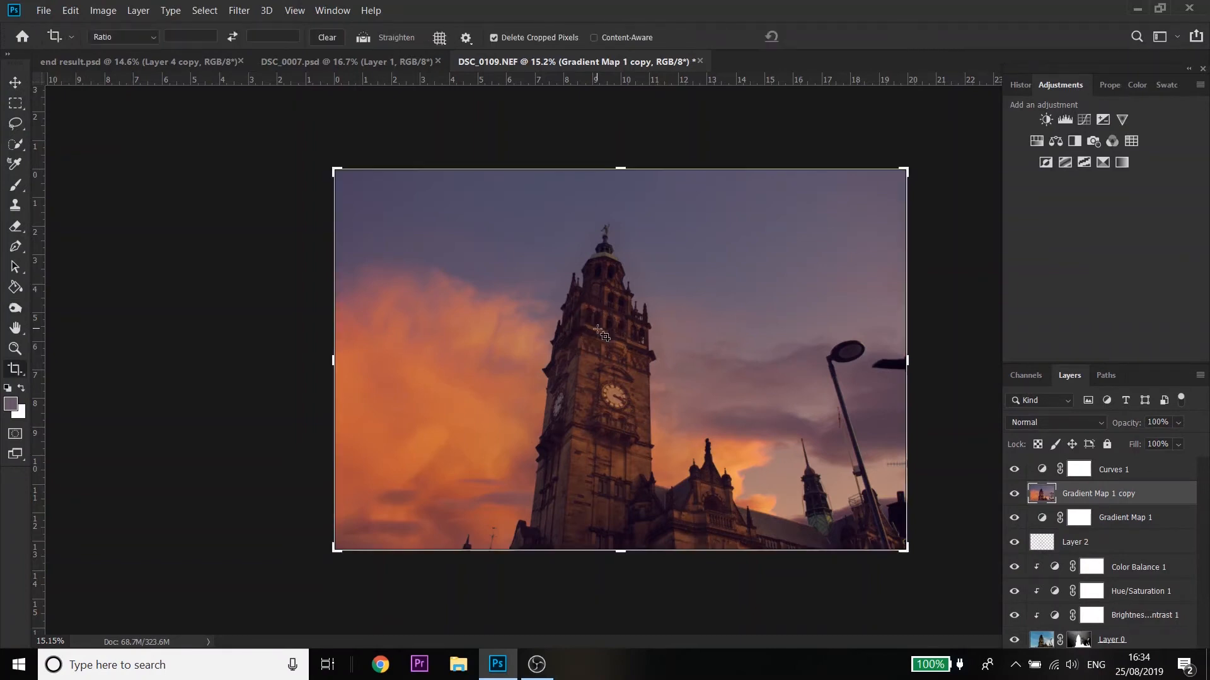
click(577, 283)
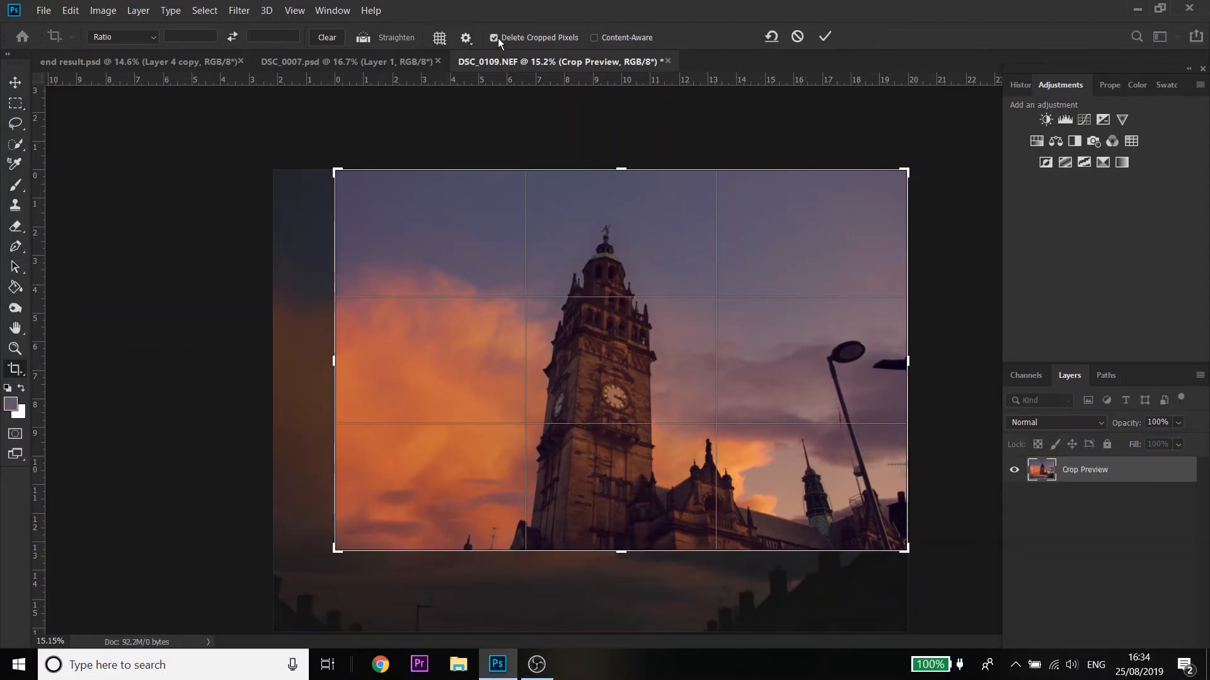
click(826, 37)
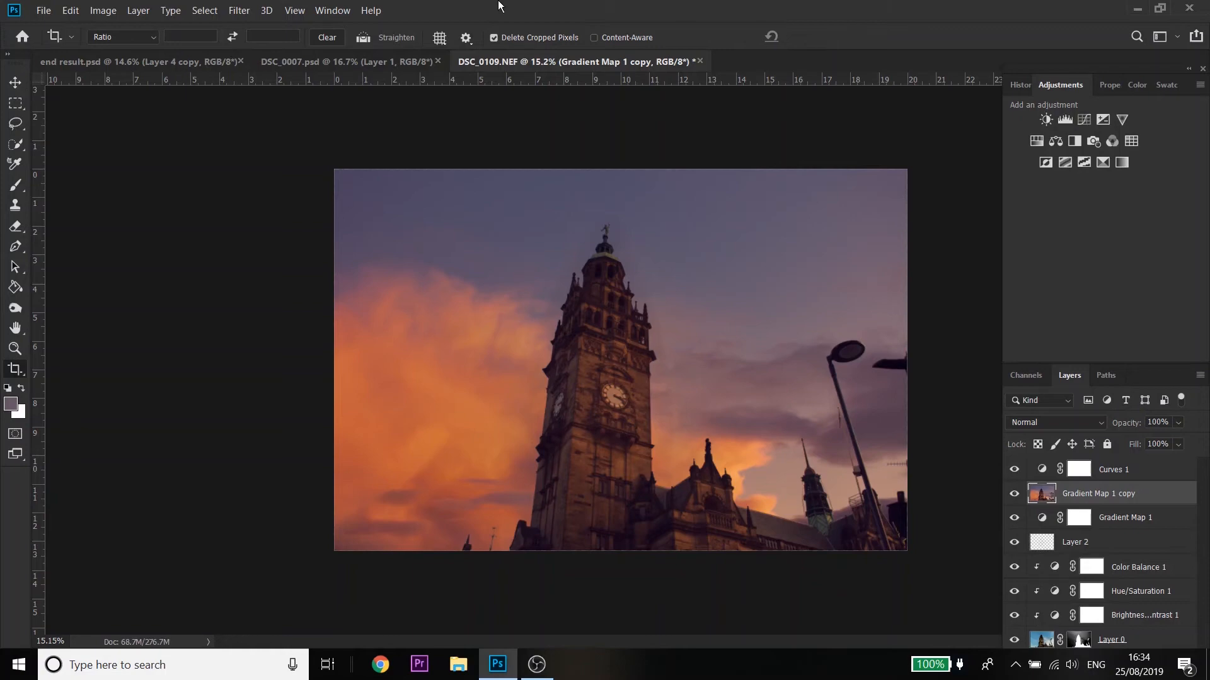
Step: Add a Camera Raw graduated filter along the image's left edge, resetting its local corrections and setting Exposure to -0.40
click(240, 11)
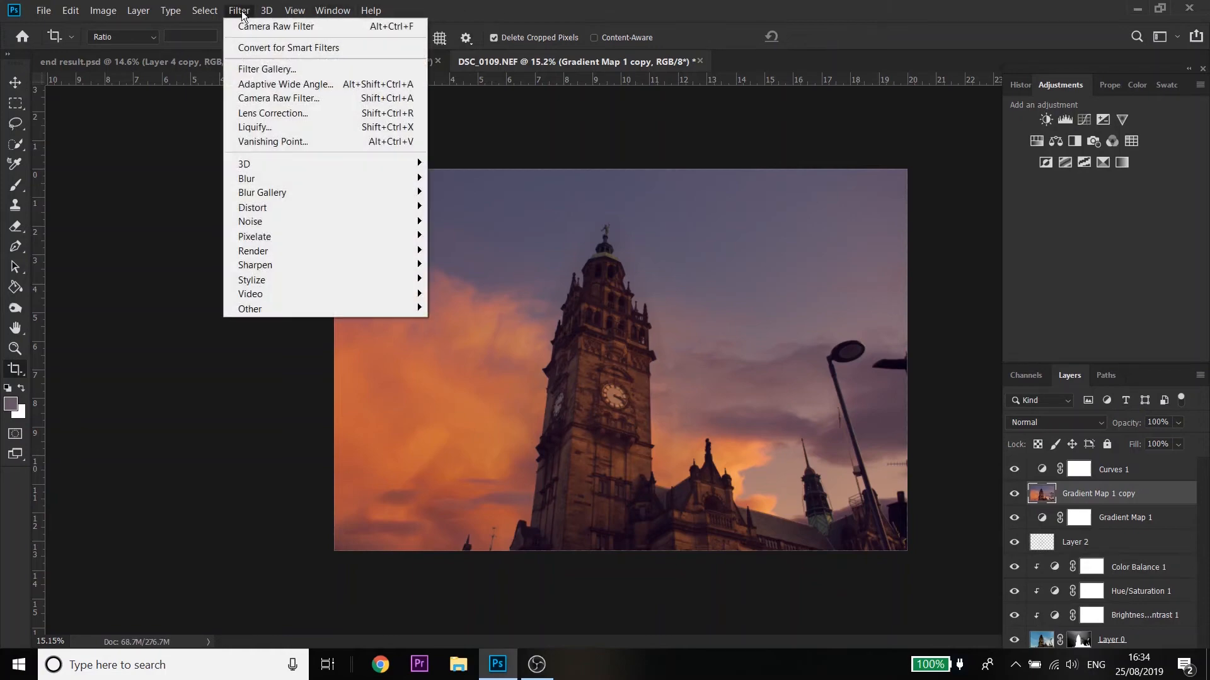
click(294, 100)
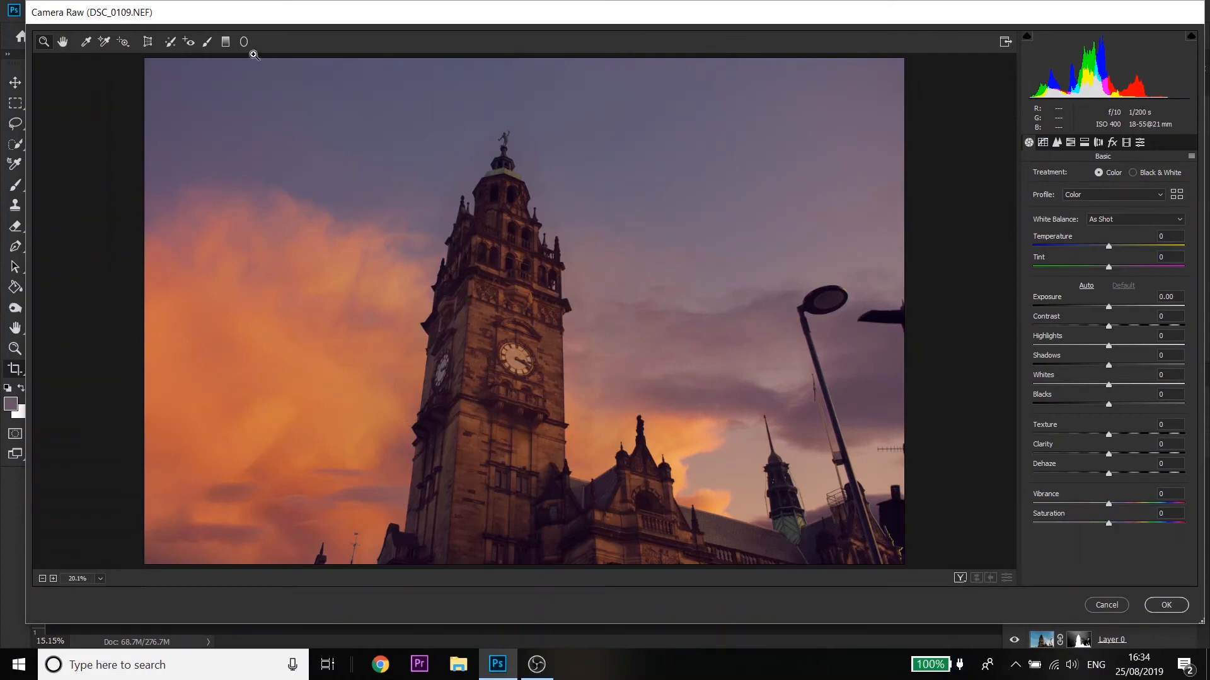
click(225, 42)
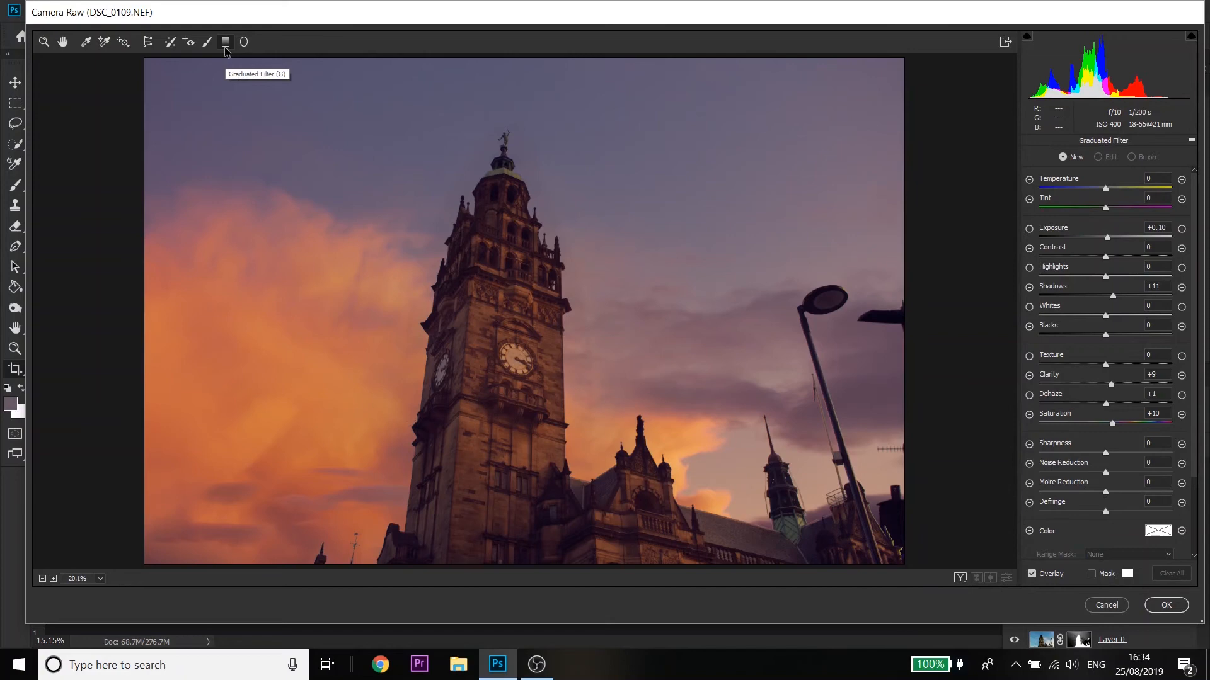
mouse_move(142, 208)
mouse_down()
mouse_move(215, 209)
mouse_move(199, 208)
mouse_up()
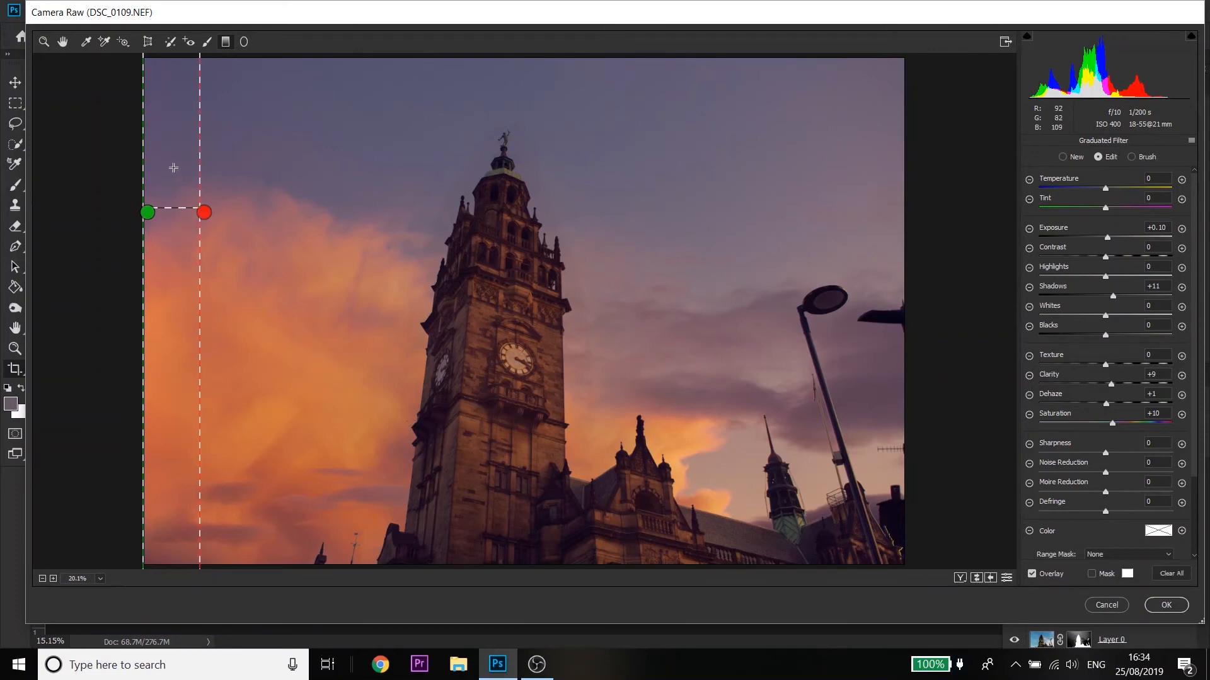
right_click(178, 136)
click(208, 181)
drag(1107, 238, 1100, 240)
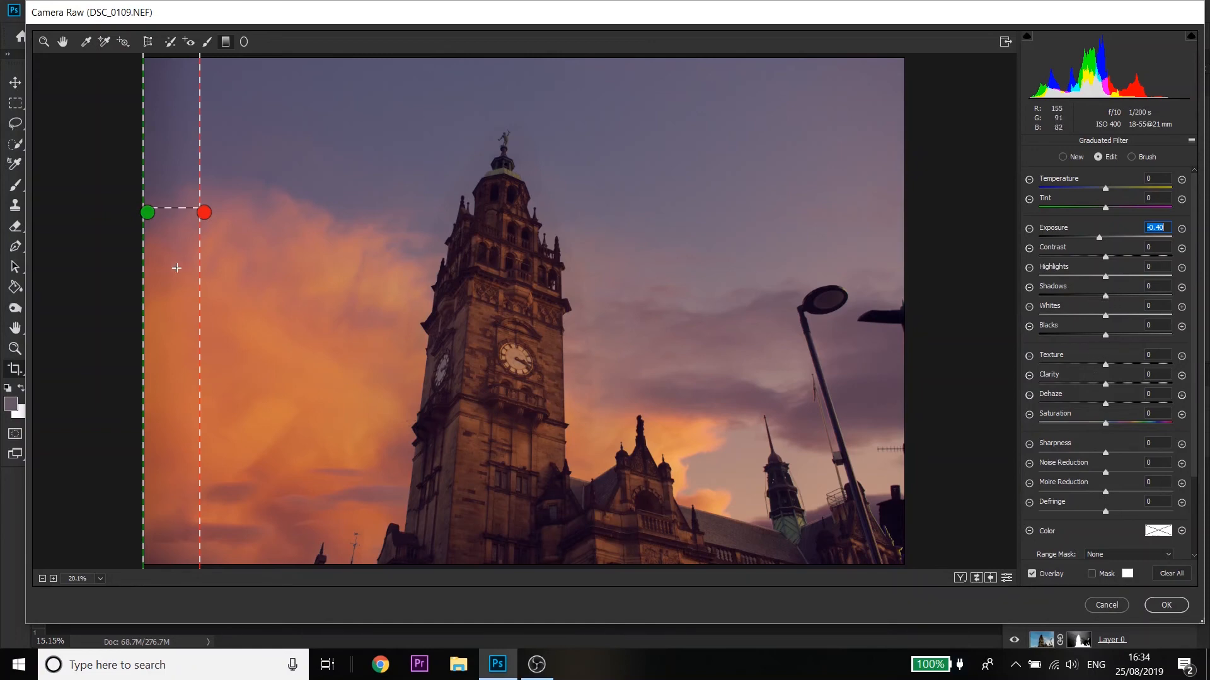
Step: Duplicate the graduated filter, reverse its direction, and place the copy along the image's right edge
right_click(180, 235)
click(221, 245)
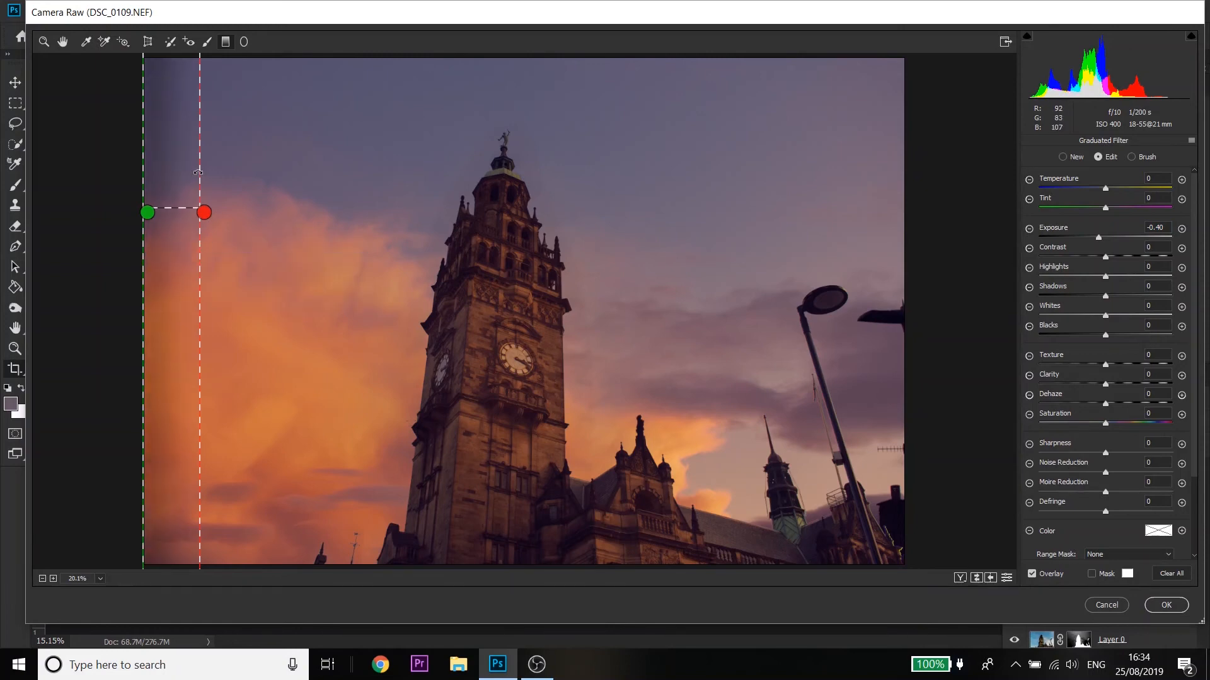
drag(200, 172, 146, 315)
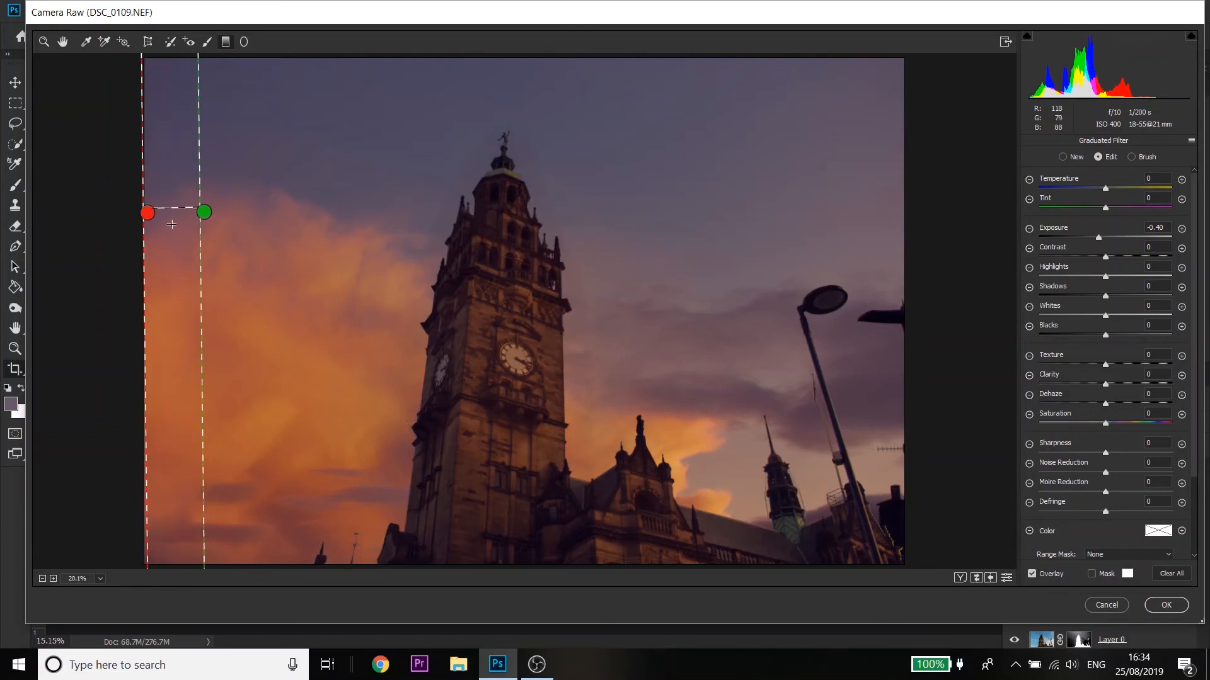
drag(172, 208, 870, 247)
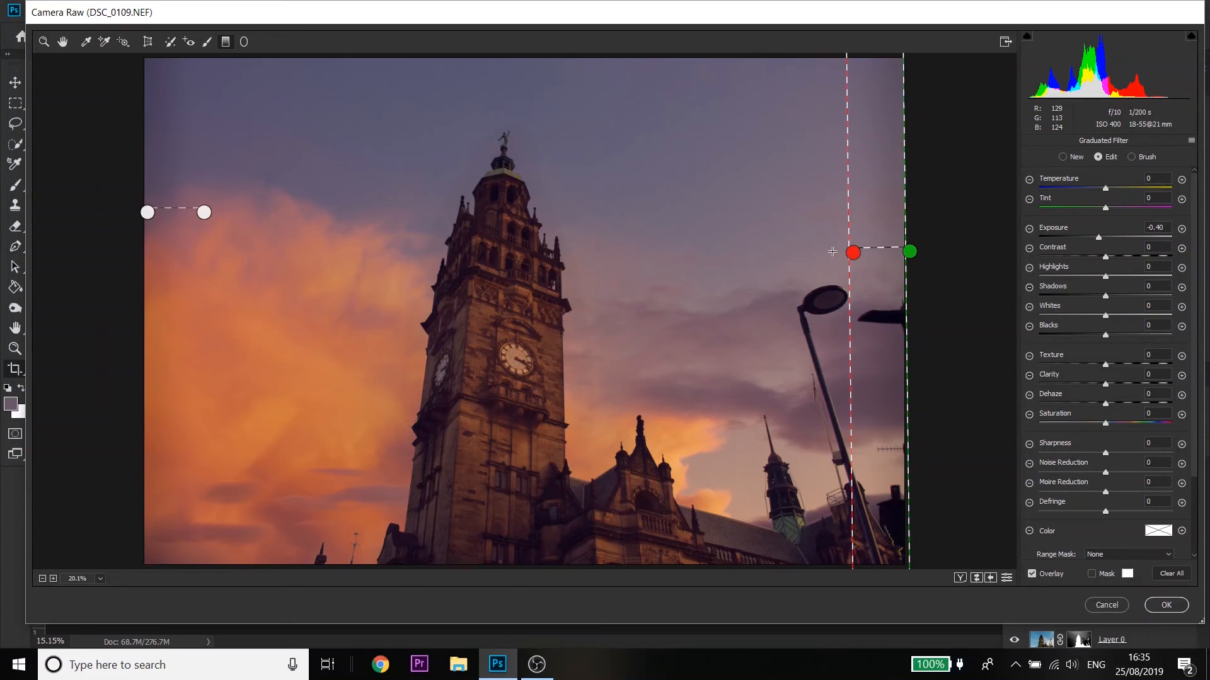
Step: Draw a large radial filter ellipse around the clock tower and reset its local correction settings
click(245, 42)
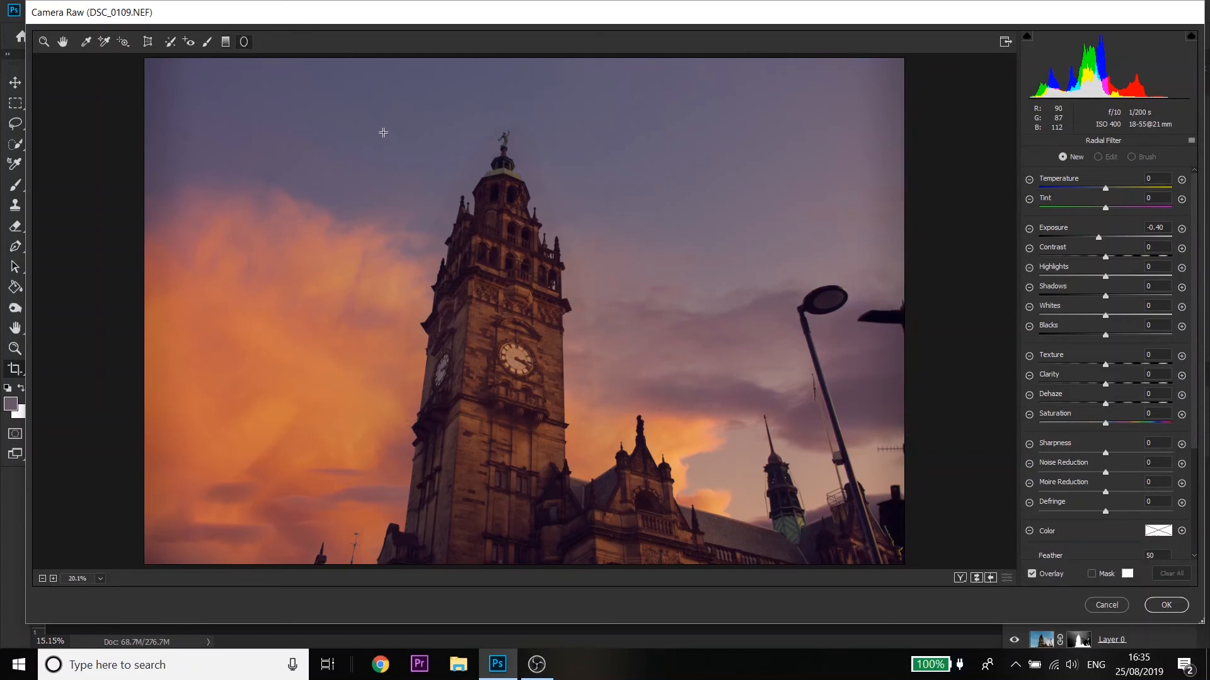
drag(383, 133, 655, 542)
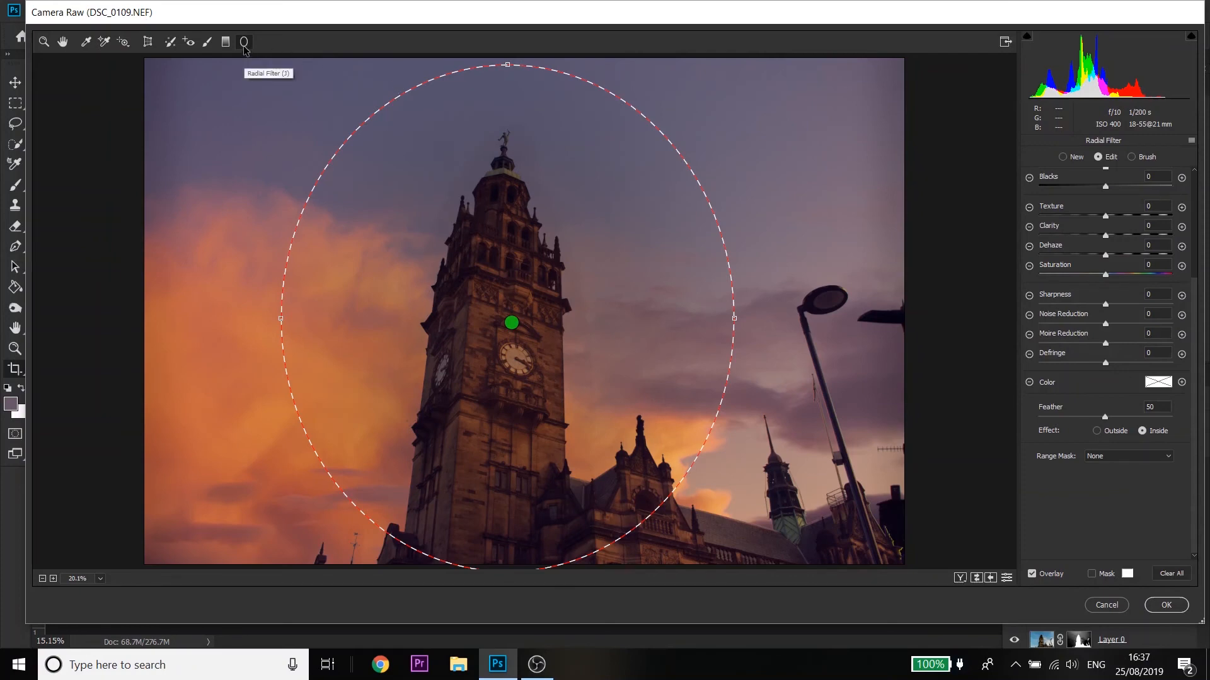
right_click(543, 259)
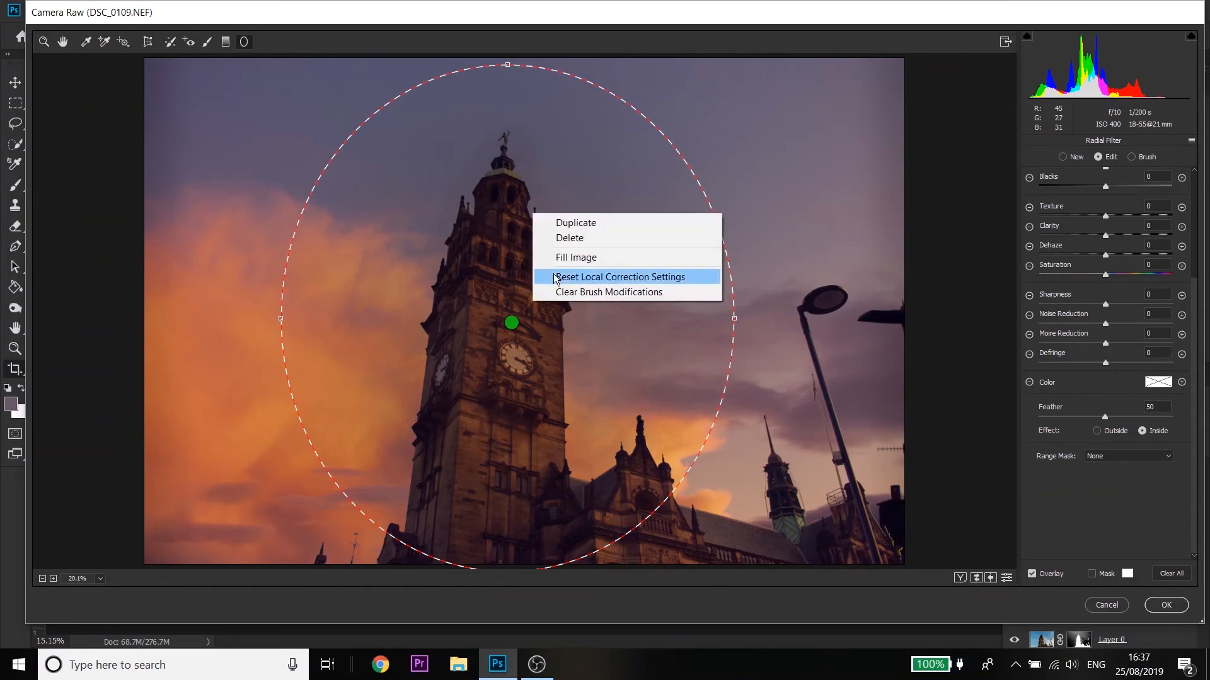
click(551, 275)
Step: Try applying the radial filter outside the ellipse with Exposure at -0.25, and switch its effect back to Inside
scroll(1107, 334, up, 3)
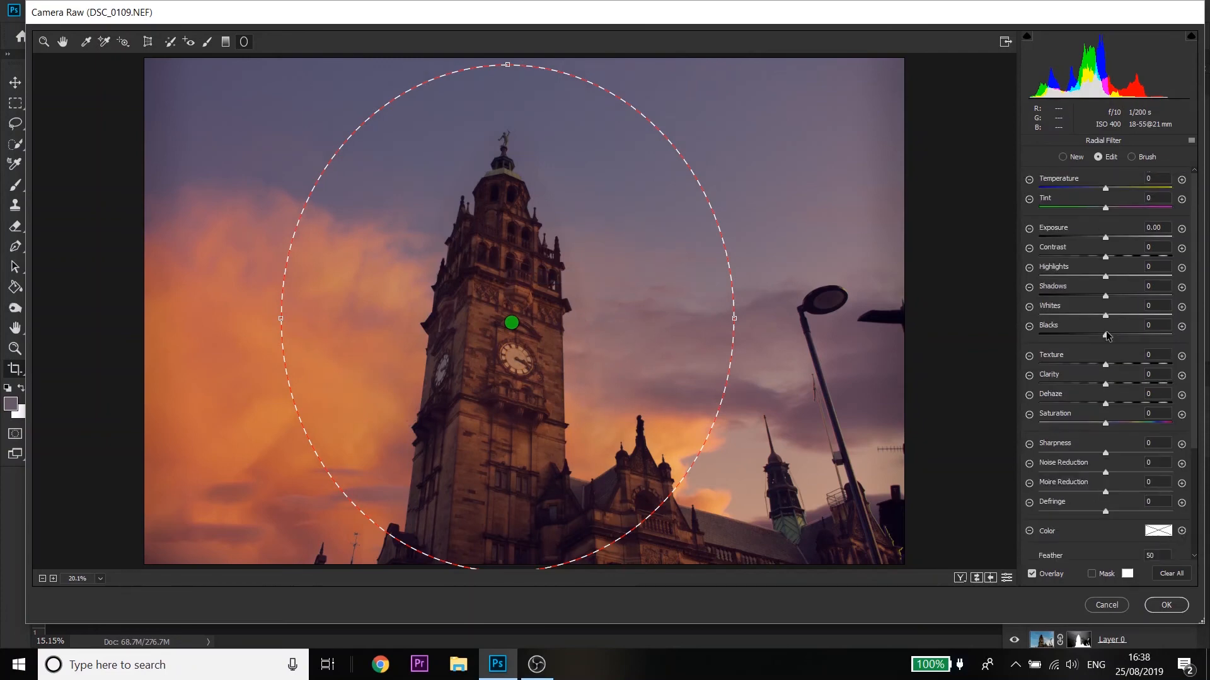
scroll(1110, 339, down, 1)
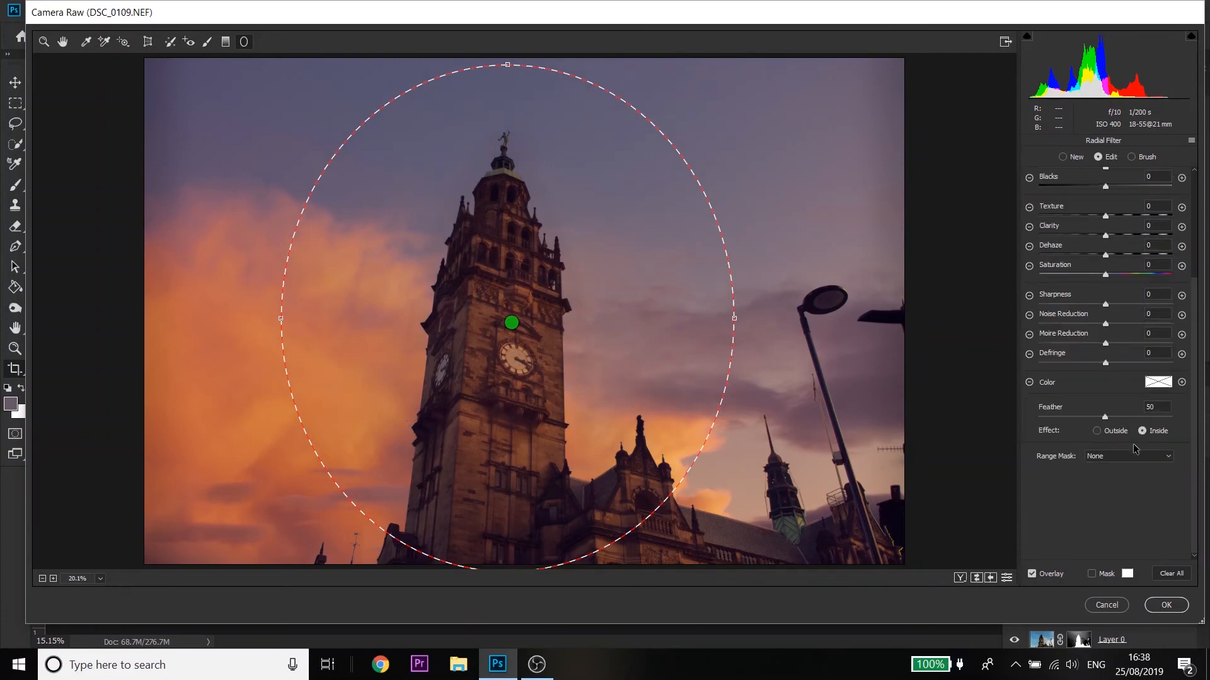
click(1100, 430)
scroll(1103, 434, up, 1)
scroll(1101, 432, up, 4)
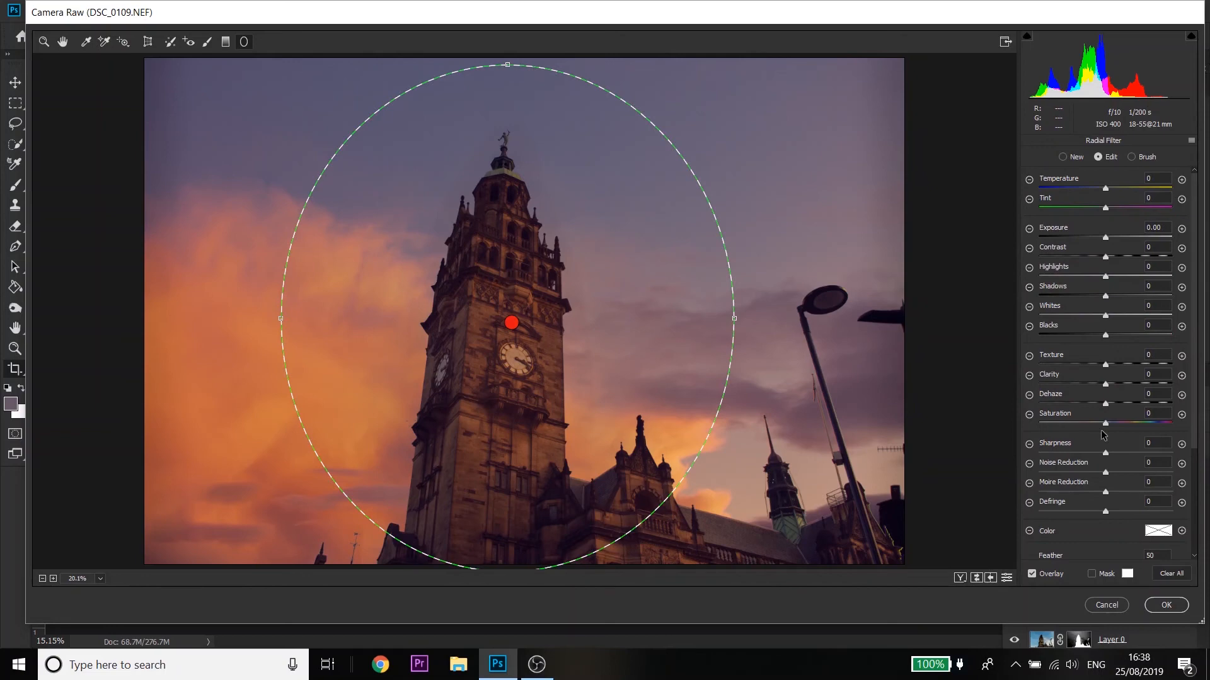
drag(1105, 238, 1102, 241)
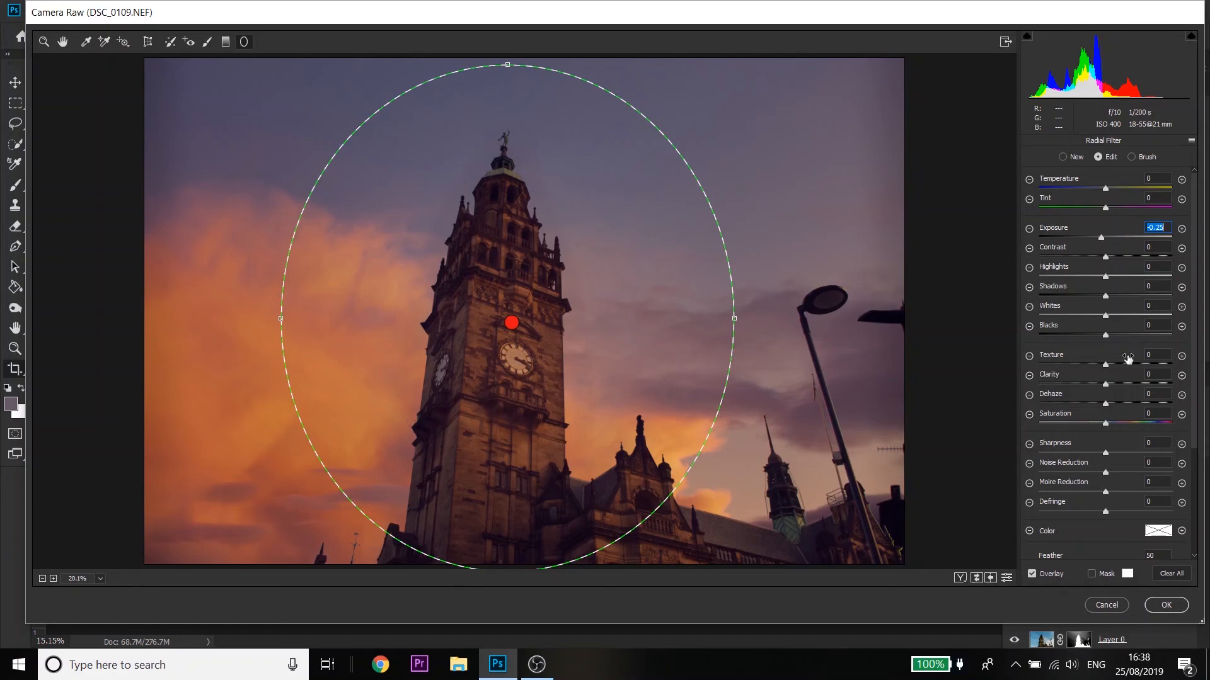
scroll(1127, 360, down, 3)
click(1143, 490)
Step: Set the radial filter's Exposure to +0.10, Clarity +7, Dehaze -8 and Saturation +3, and apply the Camera Raw edits
scroll(1127, 409, up, 3)
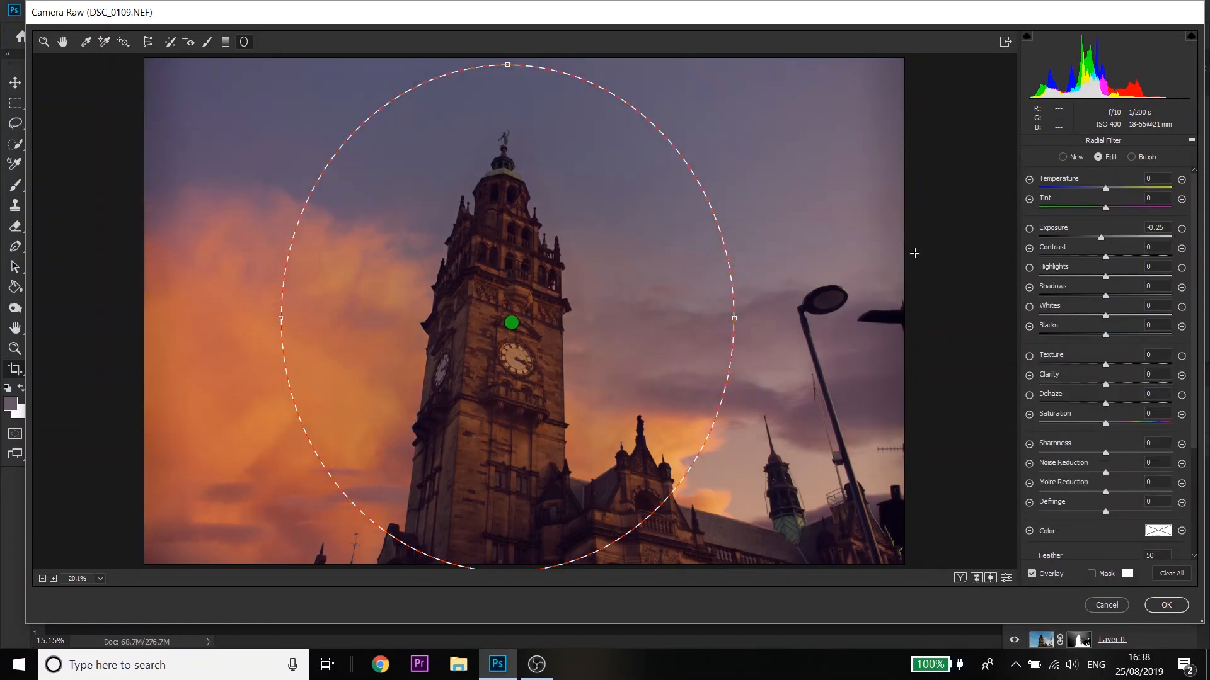
drag(1101, 240, 1107, 241)
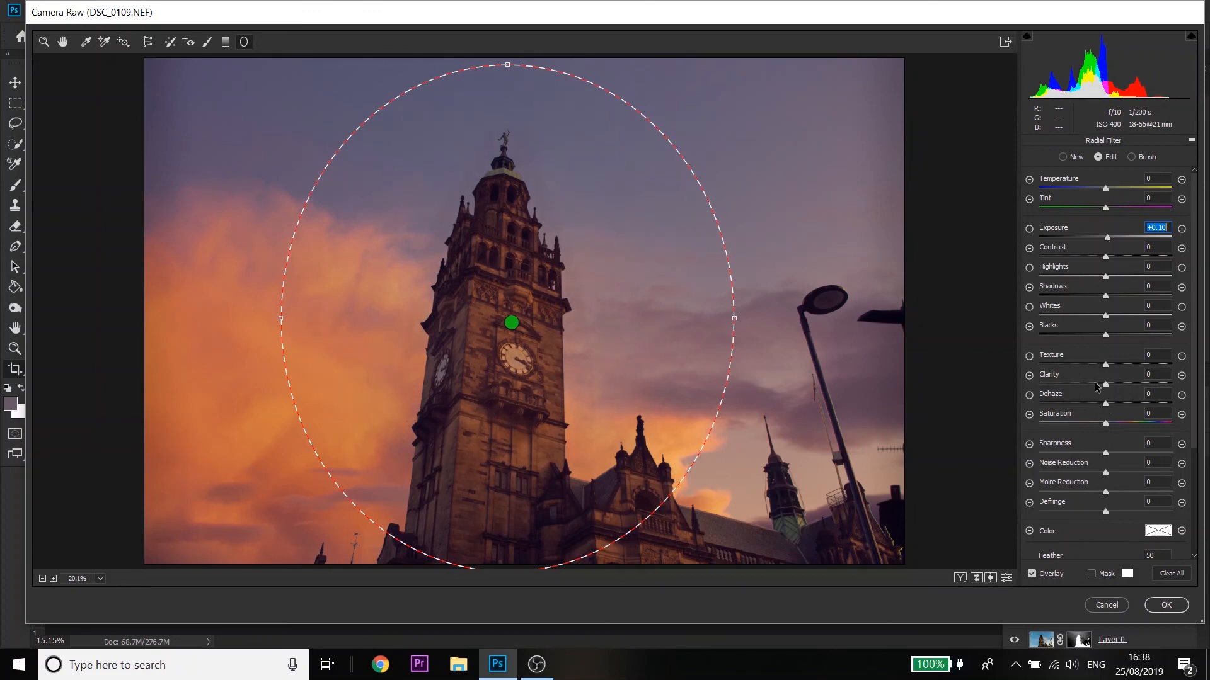
drag(1104, 387, 1107, 388)
drag(1105, 404, 1108, 426)
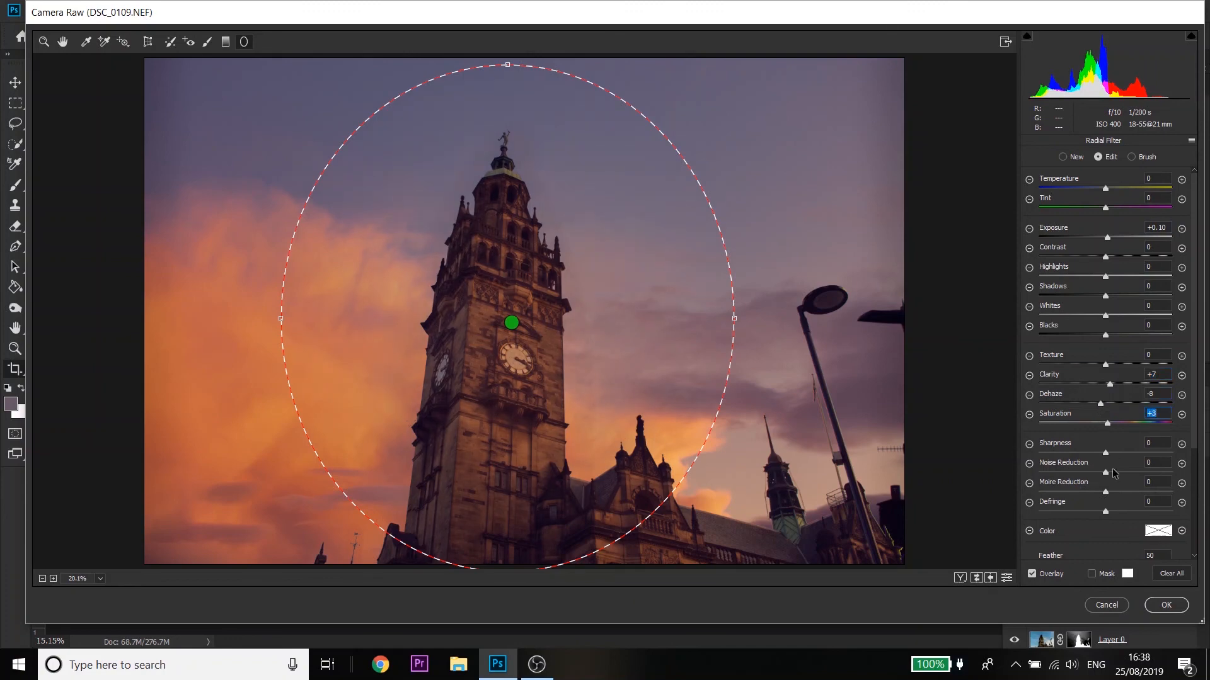
click(1164, 605)
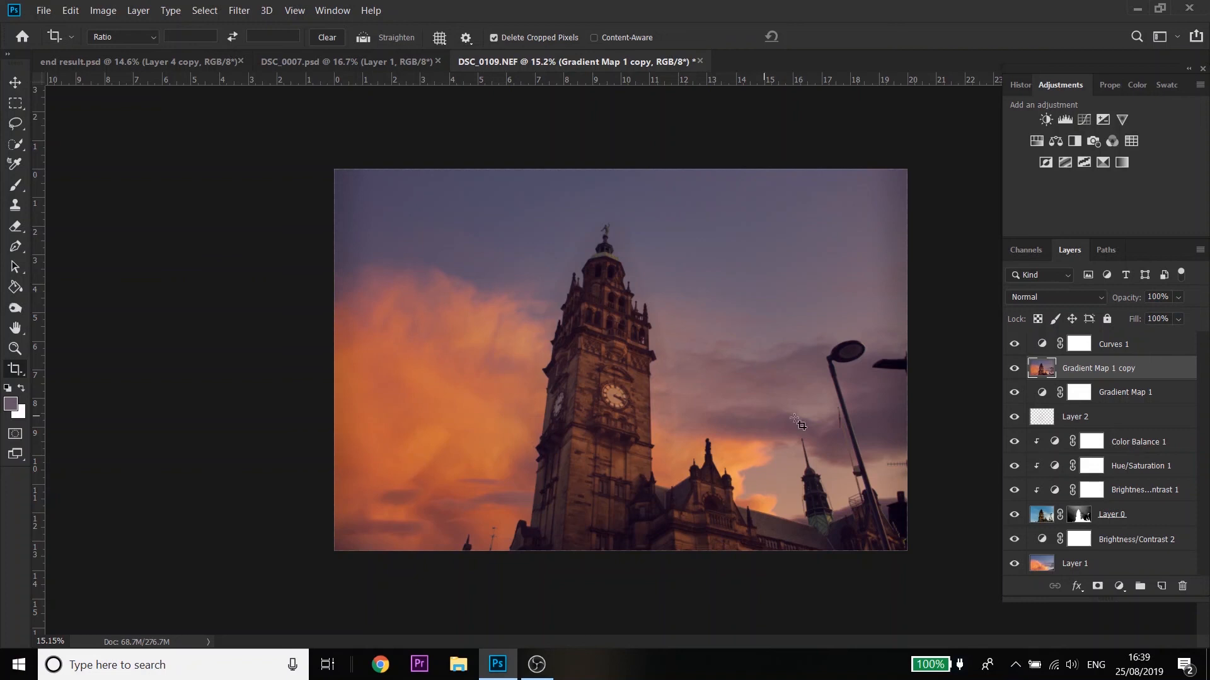
Step: Select the masked clock tower layer, Layer 0
click(1013, 539)
click(1041, 514)
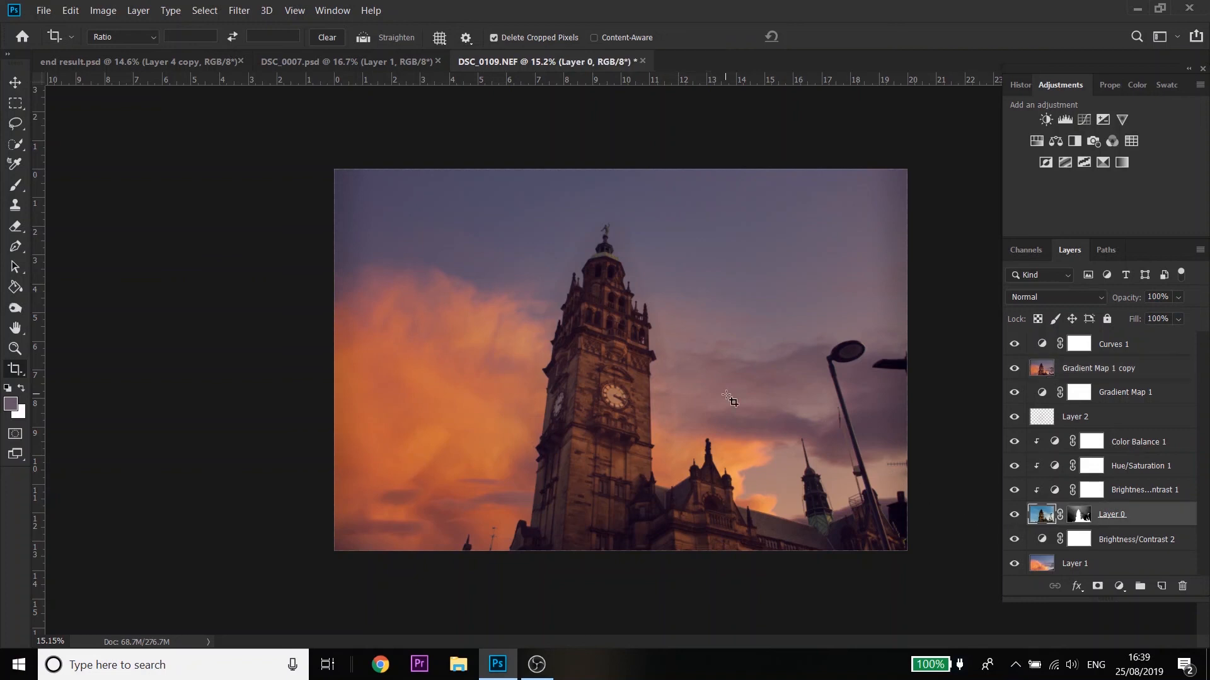